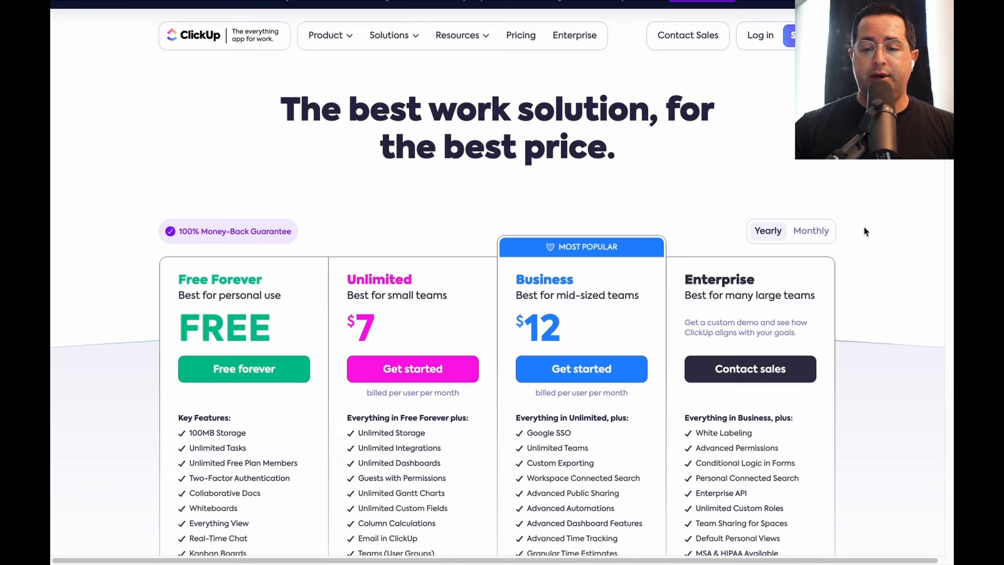
Switch the Pricing page to monthly billing to compare plan prices
click(806, 233)
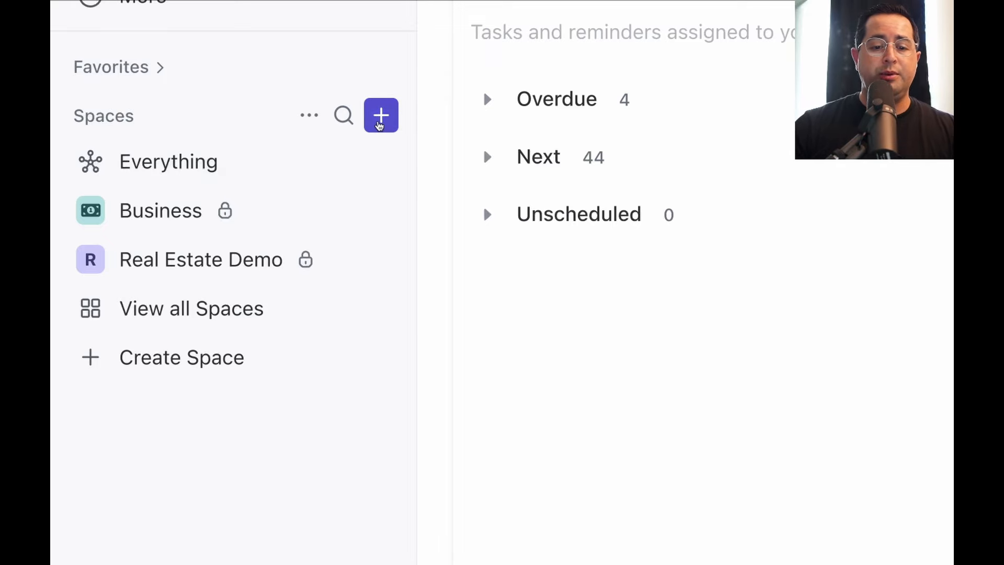
Create a new space named 'Cookies Wholesale' and continue to its workflow setup
click(380, 124)
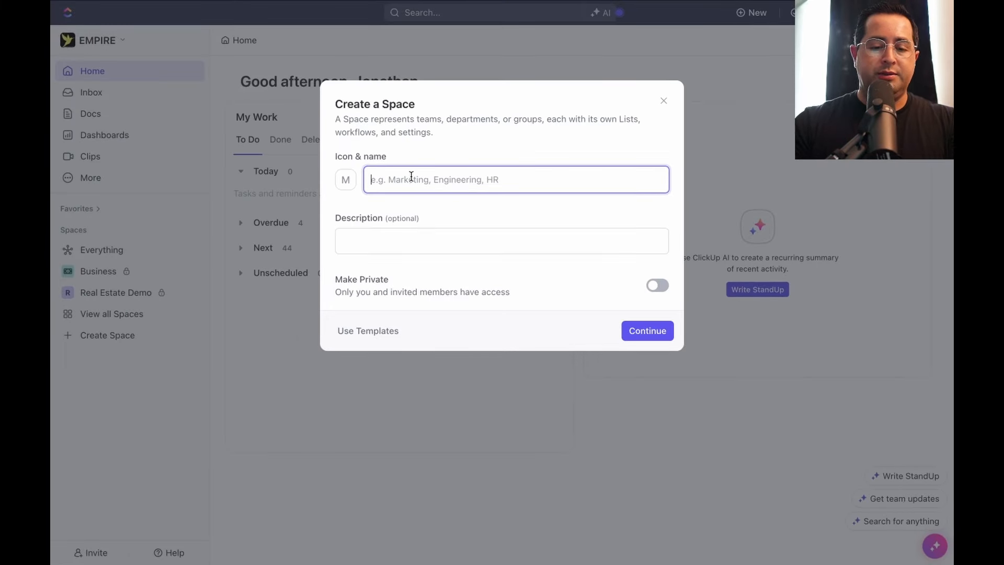
text(Cookies Wholesale)
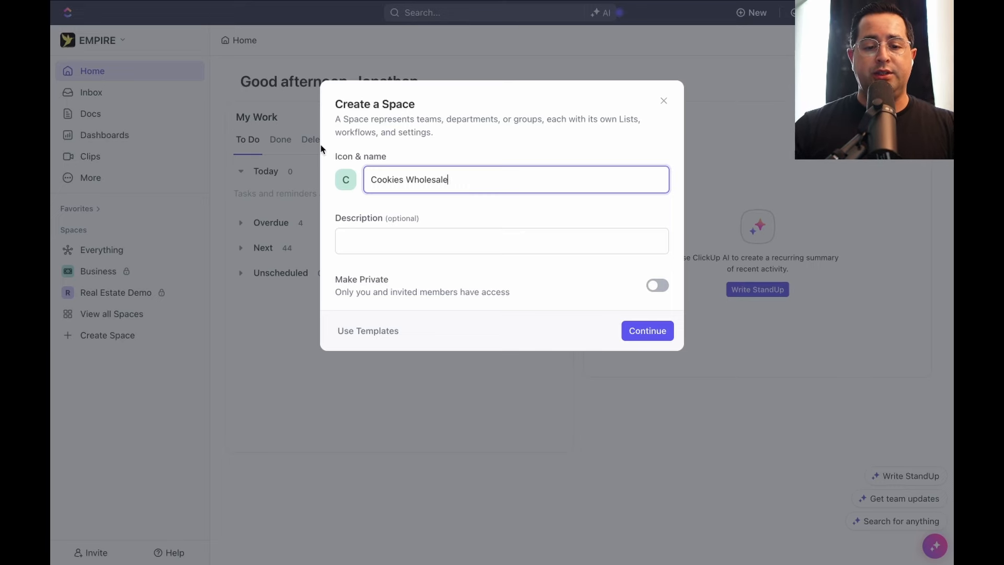
click(649, 338)
Compare the Marketing Teams and Product + Engineering presets, then pick the Starter workflow
click(560, 215)
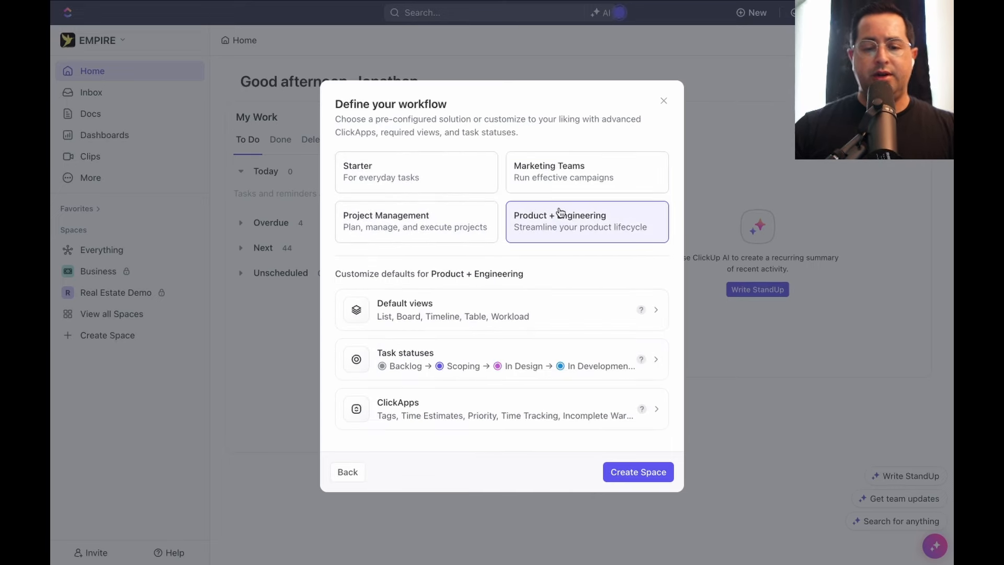
click(570, 179)
click(570, 228)
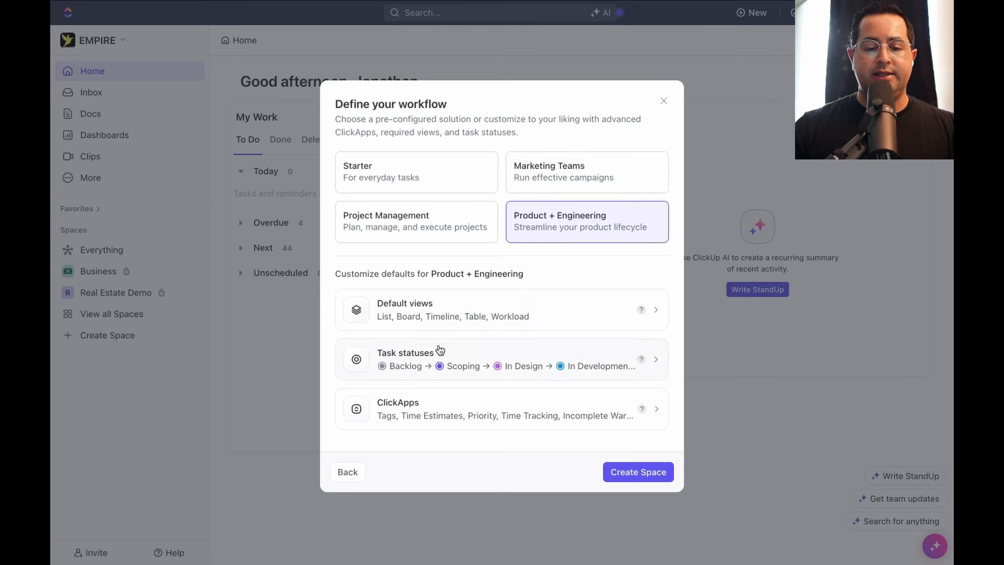
click(433, 186)
Review the Starter defaults: List view and To Do, In Progress, Complete statuses
click(503, 310)
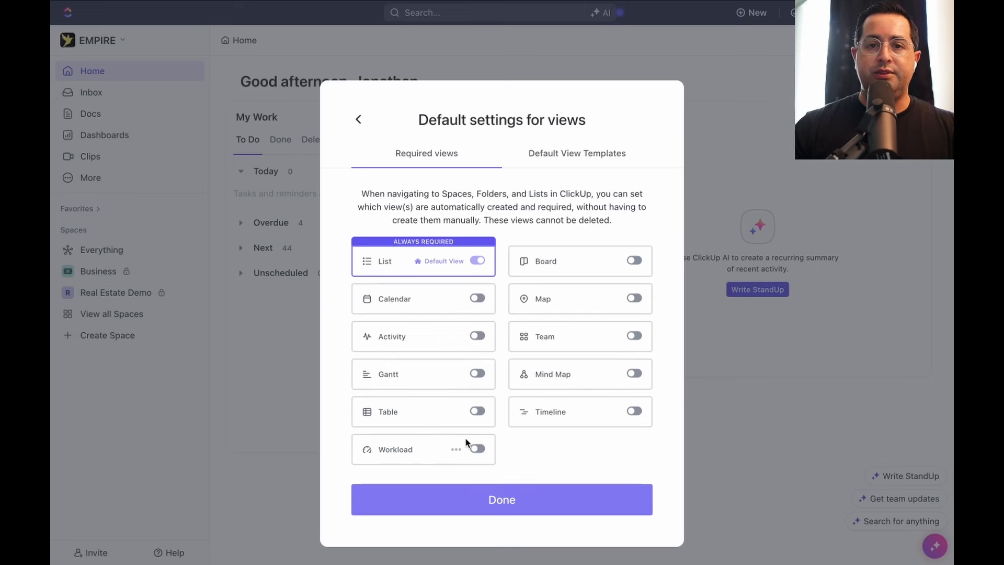
click(515, 508)
click(477, 365)
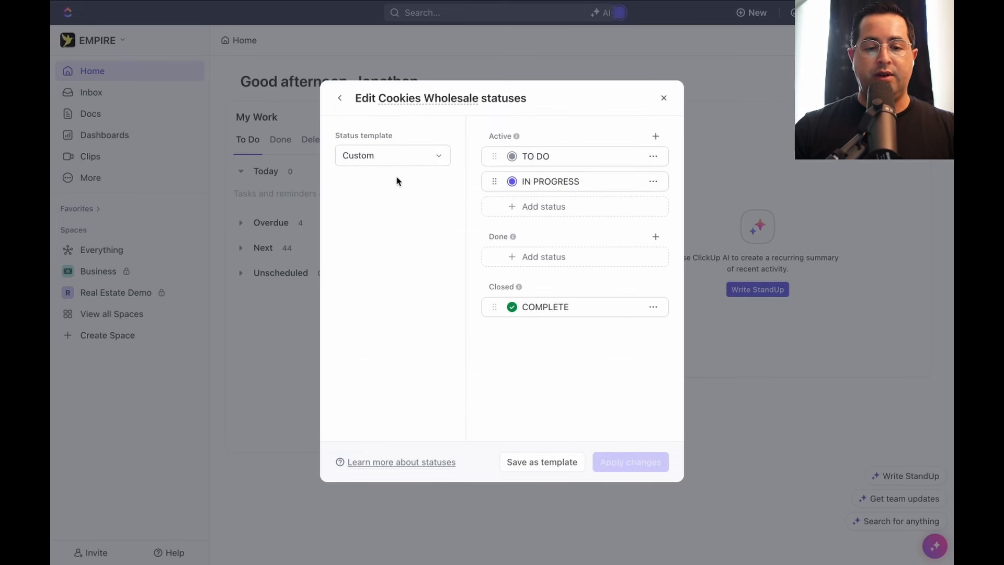
click(340, 99)
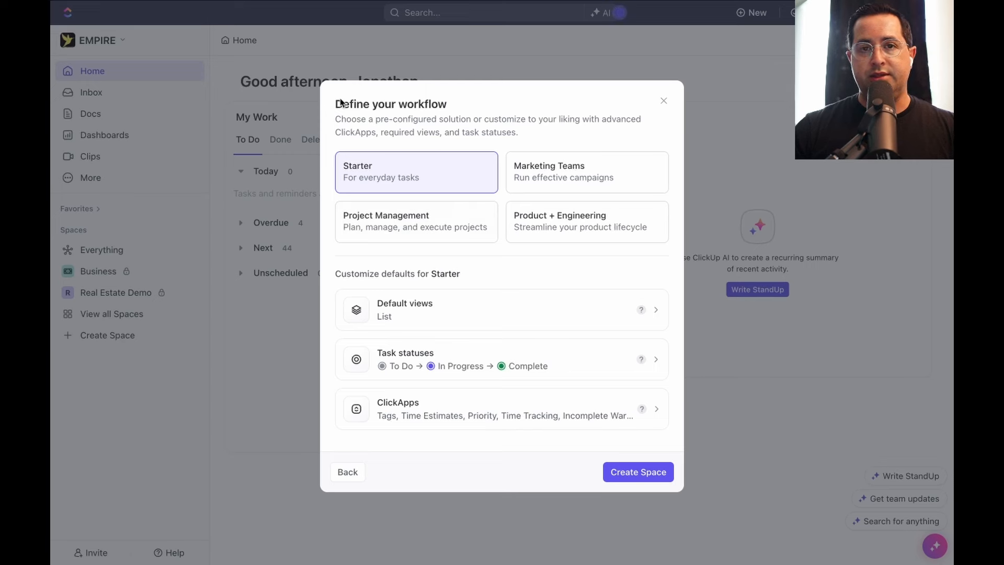
click(478, 420)
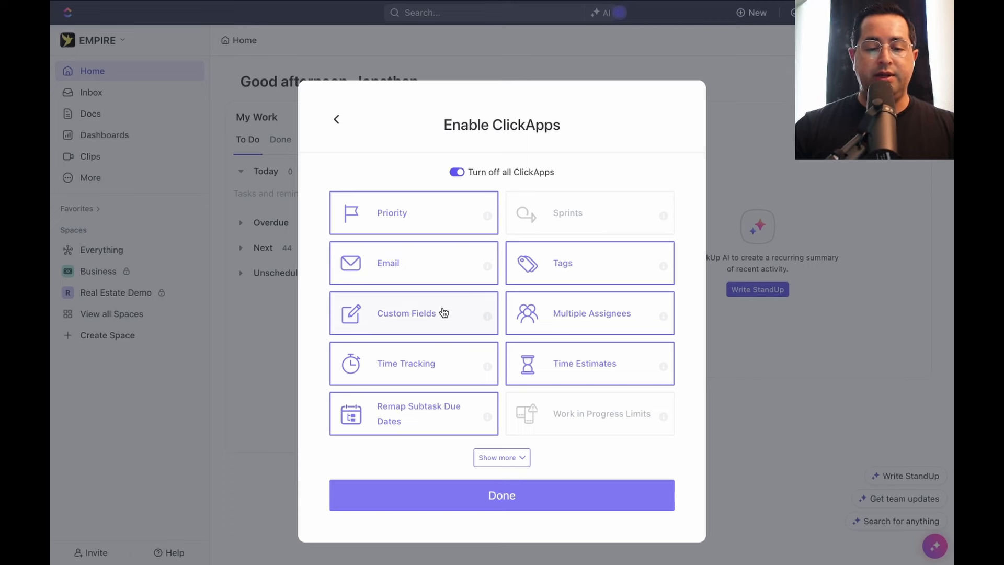
Turn off Time Tracking, Time Estimates, Multiple Assignees and Tags, then restore all but Tags
click(415, 375)
click(556, 363)
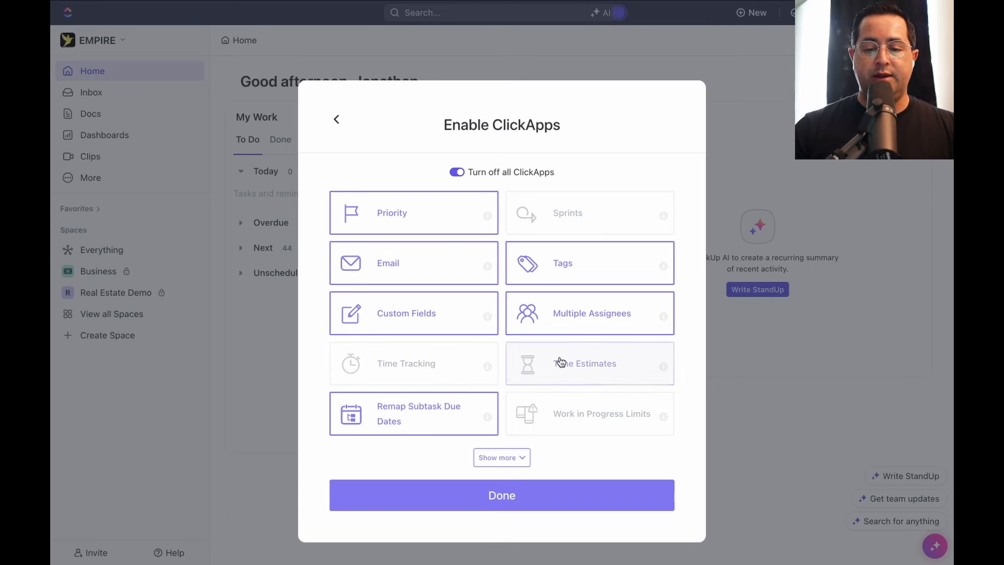
click(589, 321)
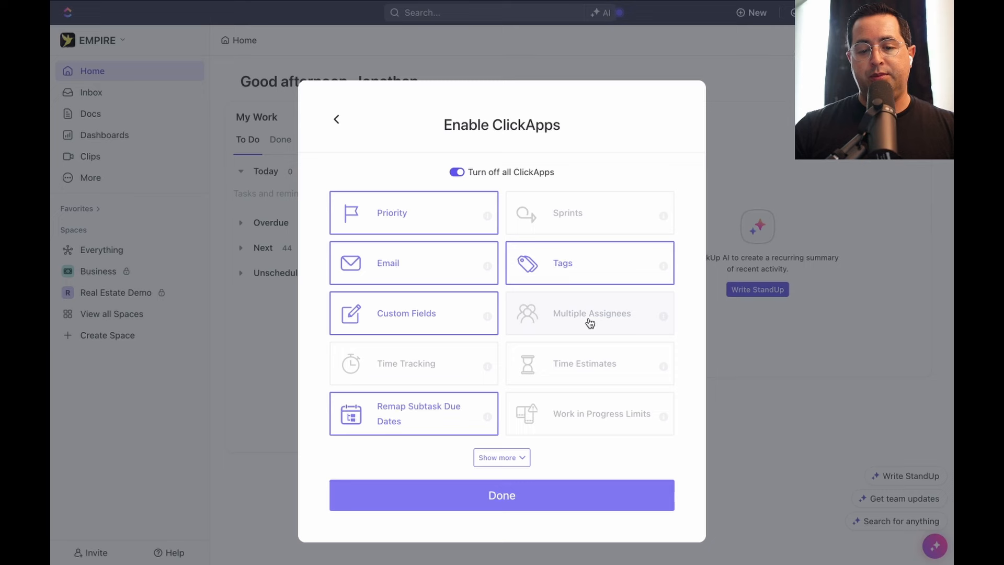
click(602, 269)
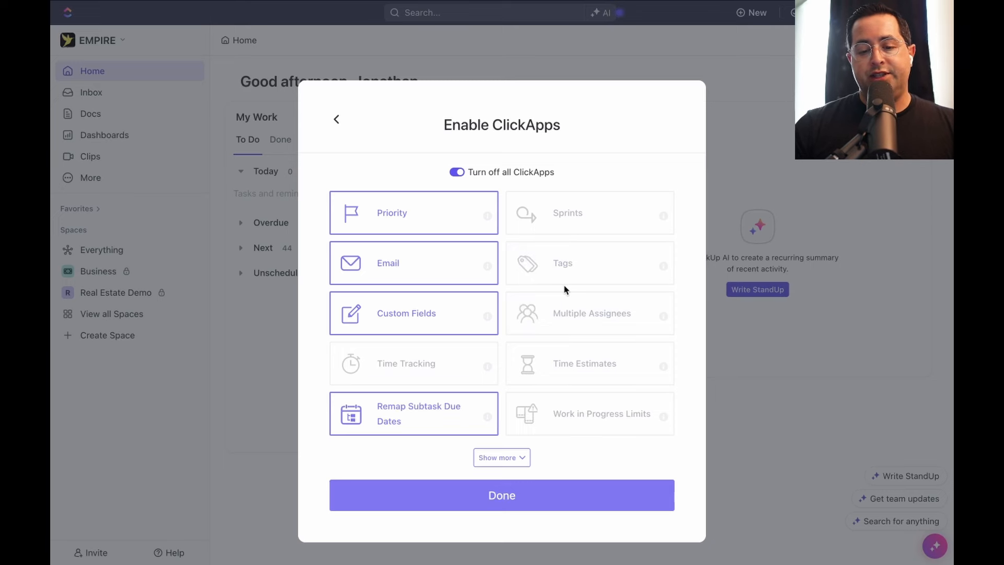
click(603, 324)
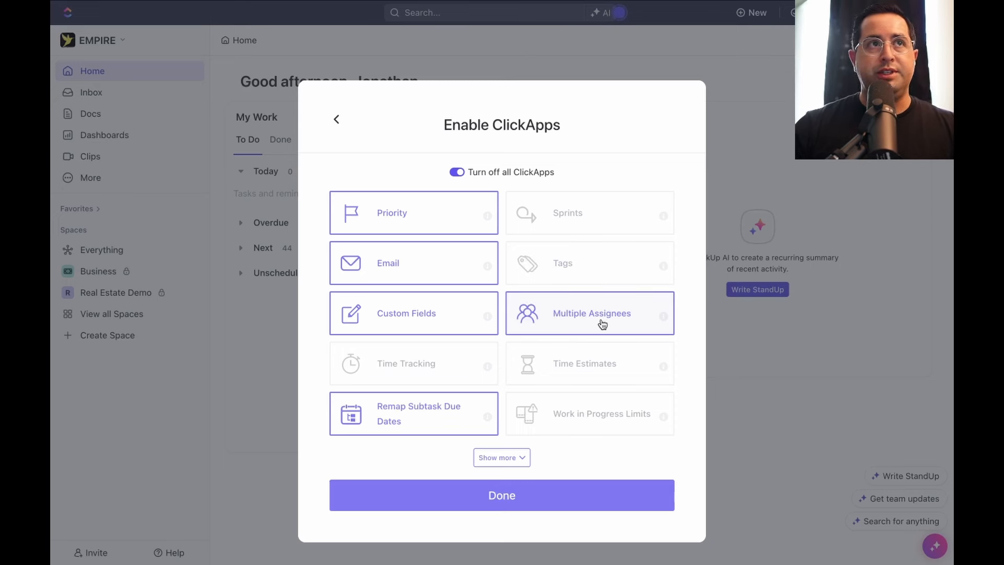
click(406, 363)
click(599, 369)
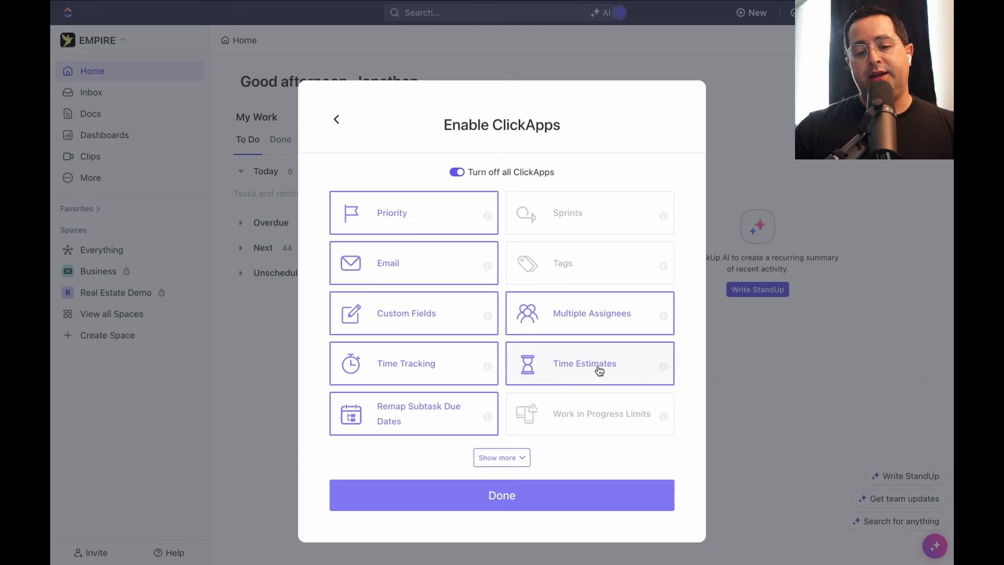
Disable Time Tracking, Remap Subtask Due Dates, Time Estimates and Multiple Assignees, then create the space
mouse_move(663, 367)
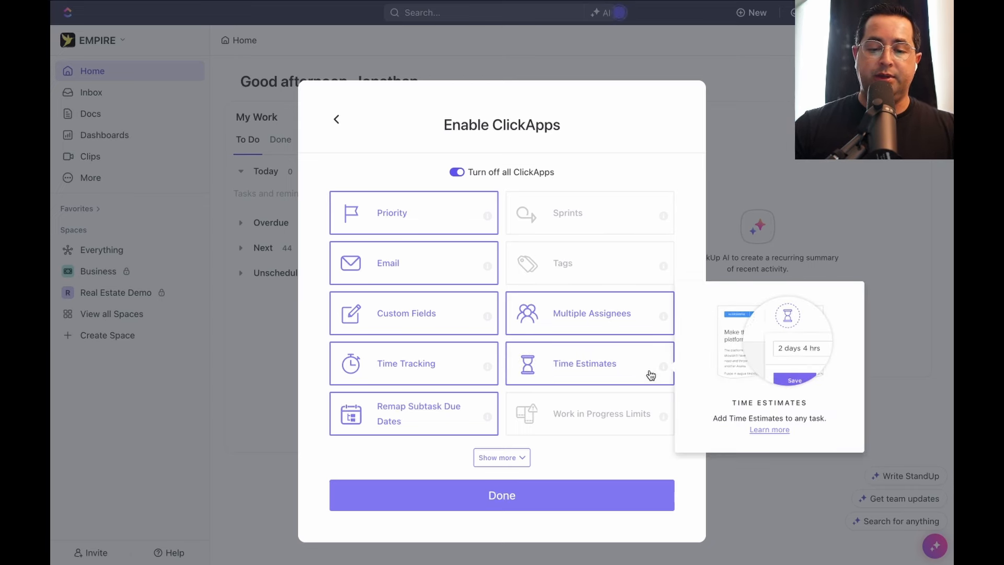
click(438, 381)
mouse_move(486, 371)
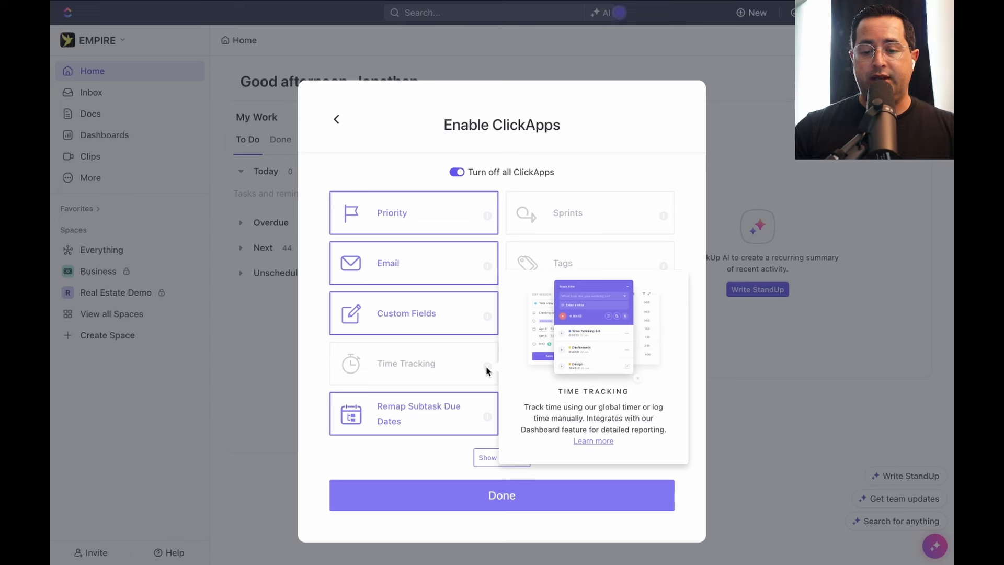
click(454, 371)
click(451, 377)
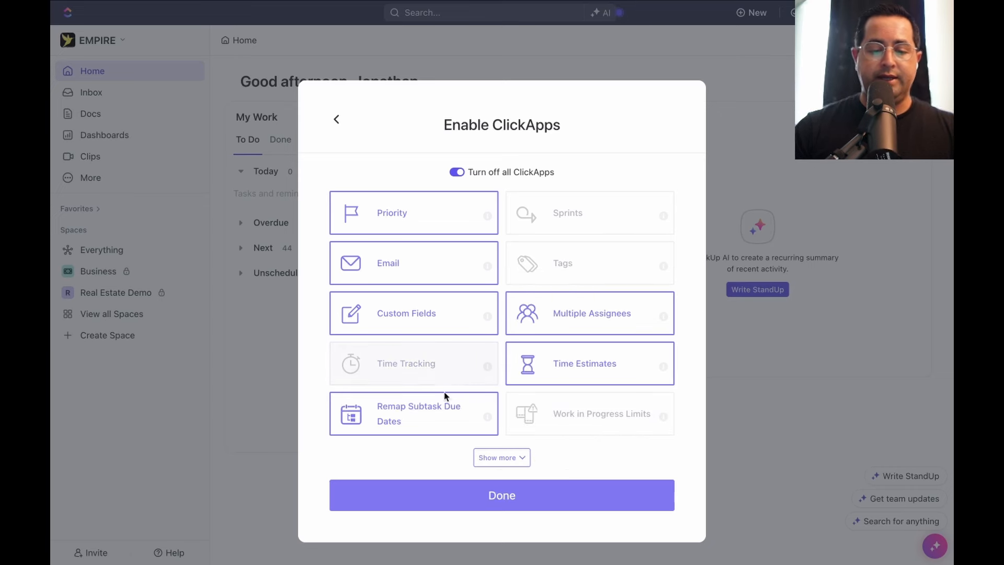
click(438, 416)
click(544, 364)
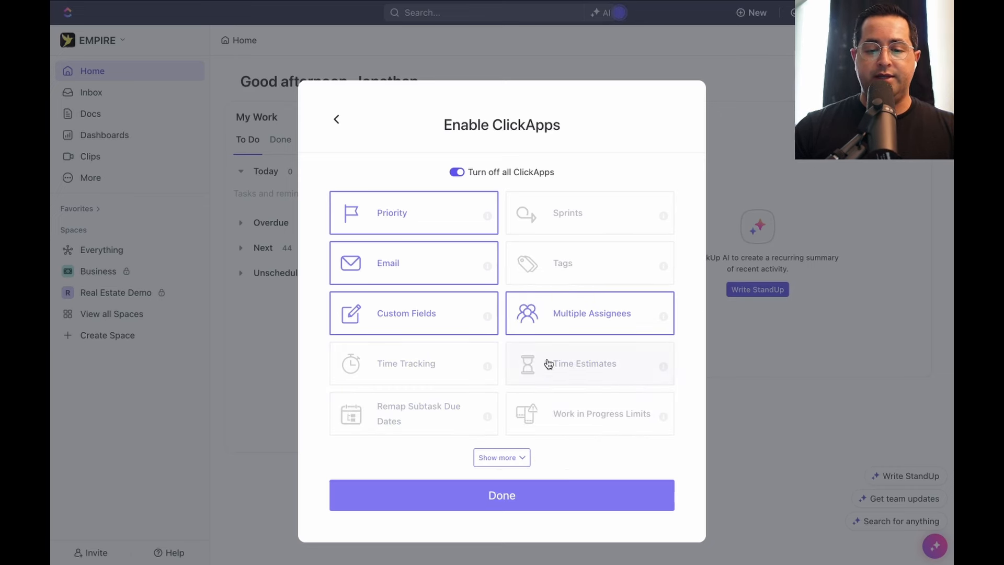
click(567, 321)
click(502, 495)
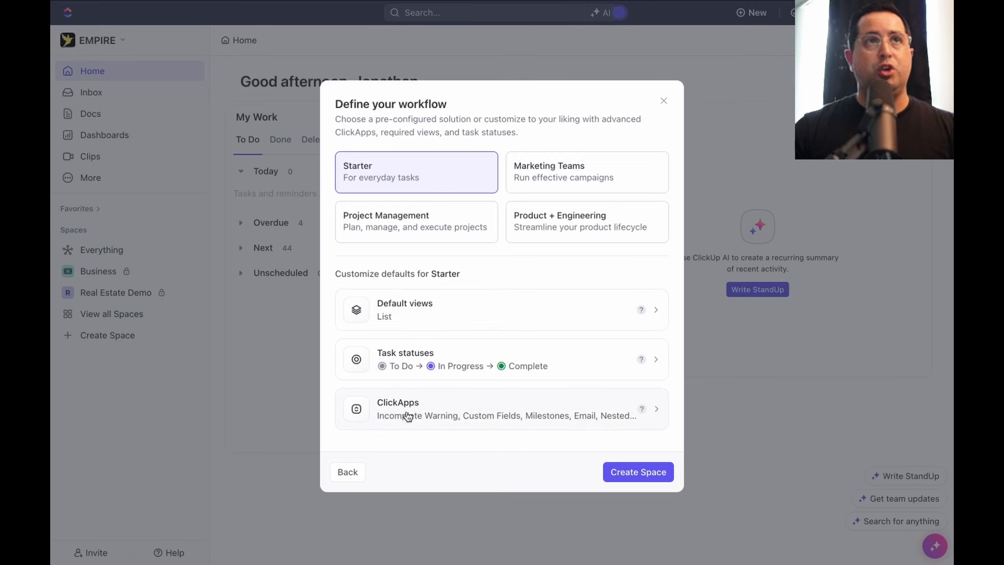
click(641, 471)
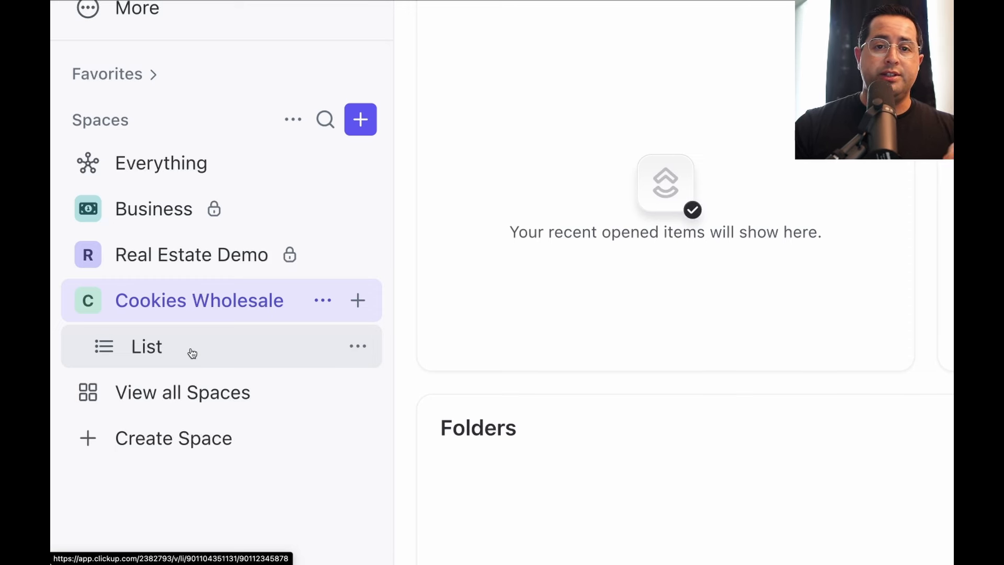
Open the List inside the new Cookies Wholesale space
click(192, 354)
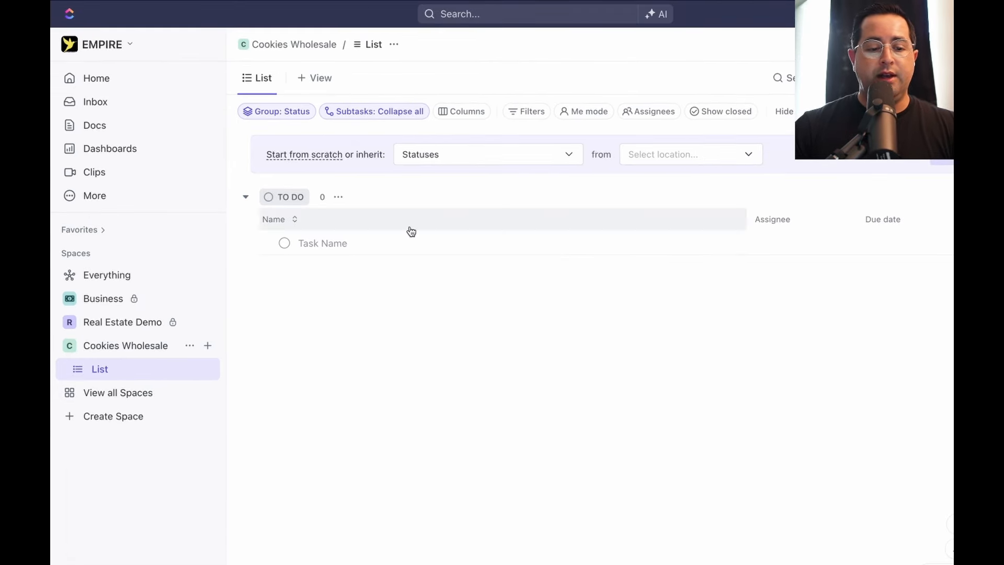
Rename the sidebar list under Cookies Wholesale to 'CRM'
double_click(99, 373)
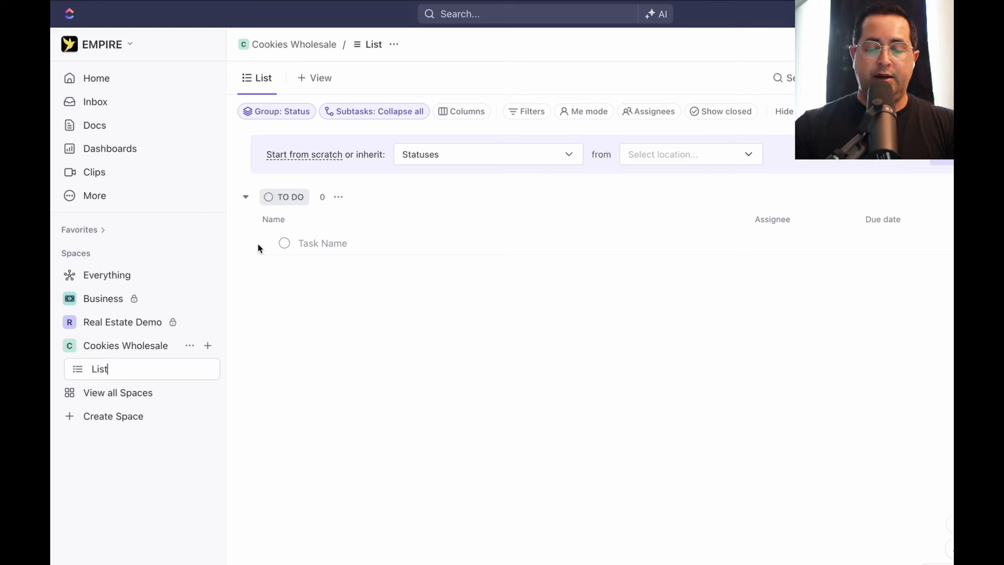
key(BackSpace)
key(BackSpace)
key(BackSpace)
key(BackSpace)
text(CRM)
key(Return)
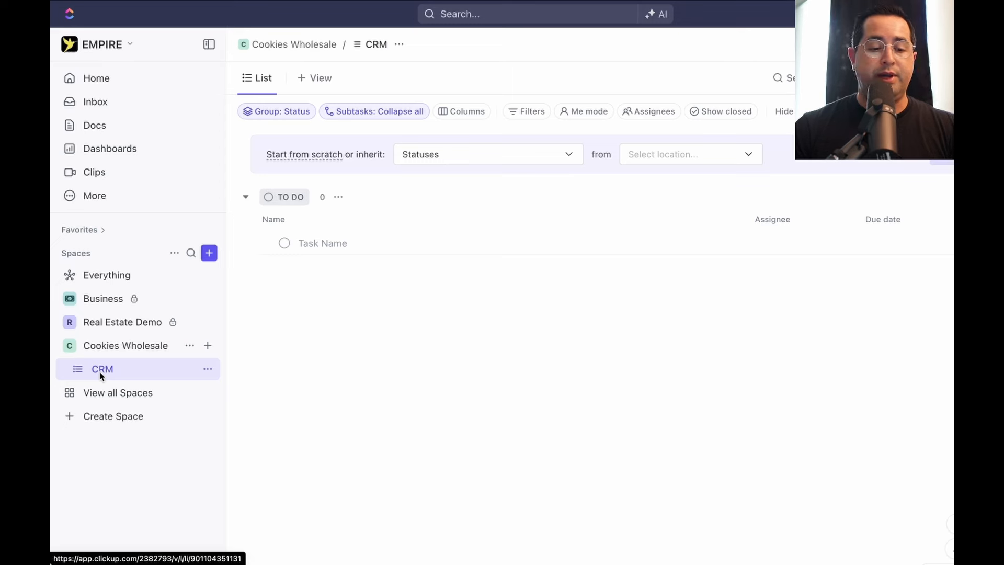
scroll(235, 379, right, 2)
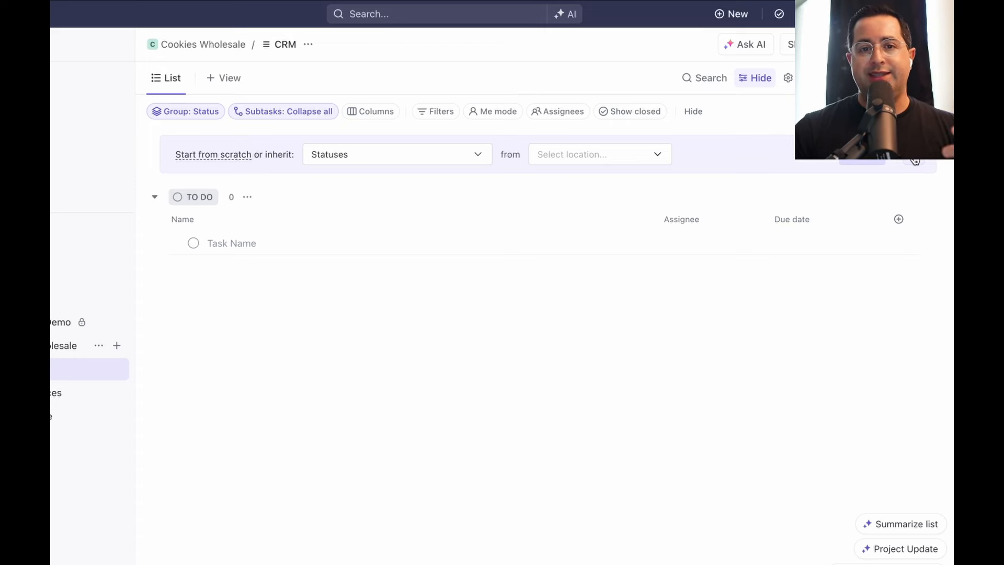
Dismiss the status-inheritance banner and rename the list view to 'CRM List'
click(915, 161)
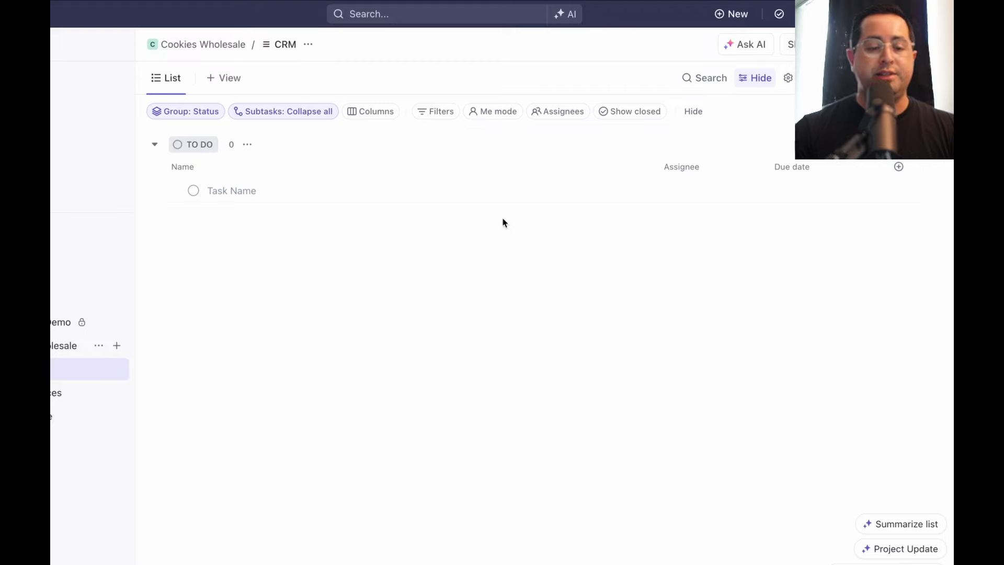
click(176, 81)
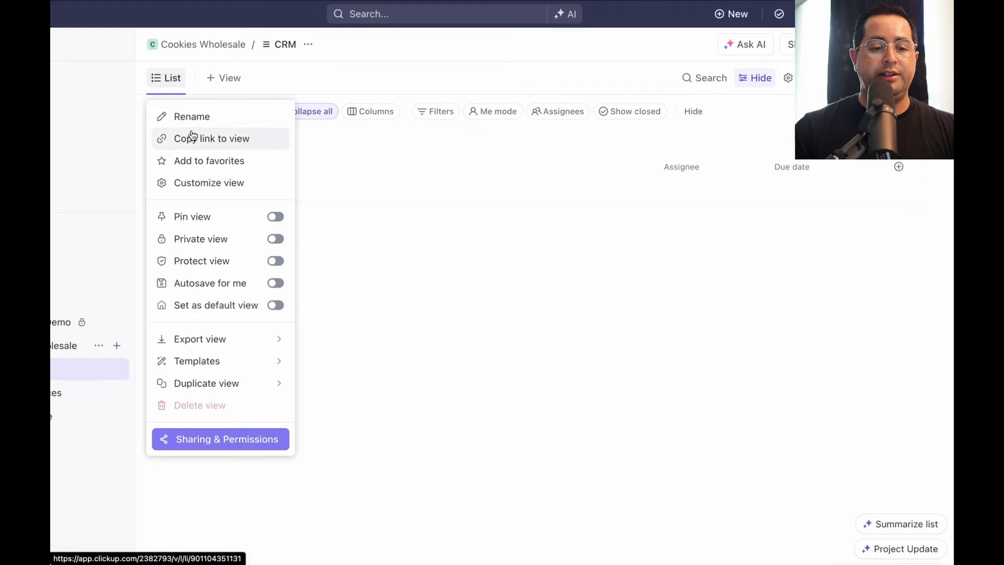
click(197, 115)
key(BackSpace)
key(BackSpace)
key(BackSpace)
key(BackSpace)
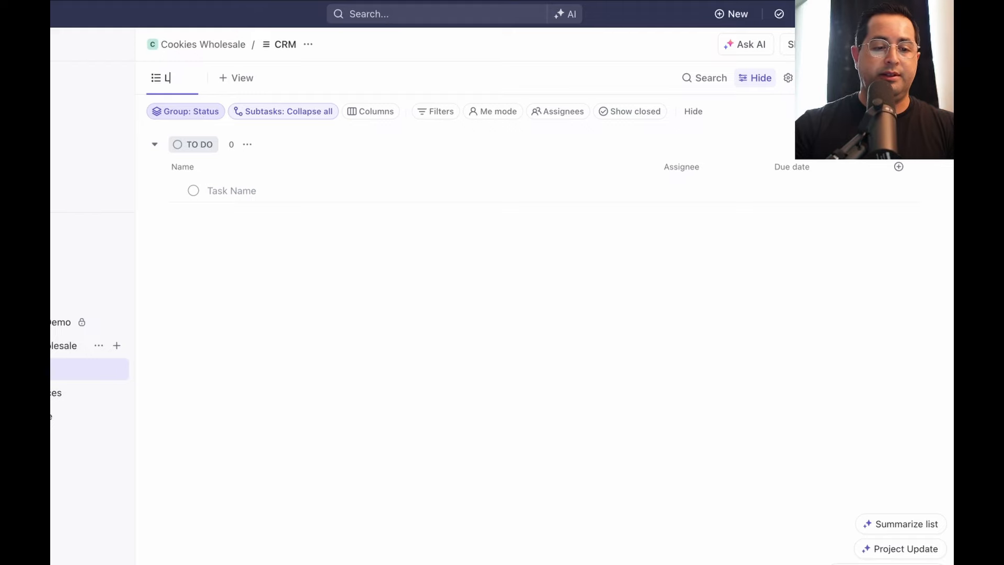
text(CRM)
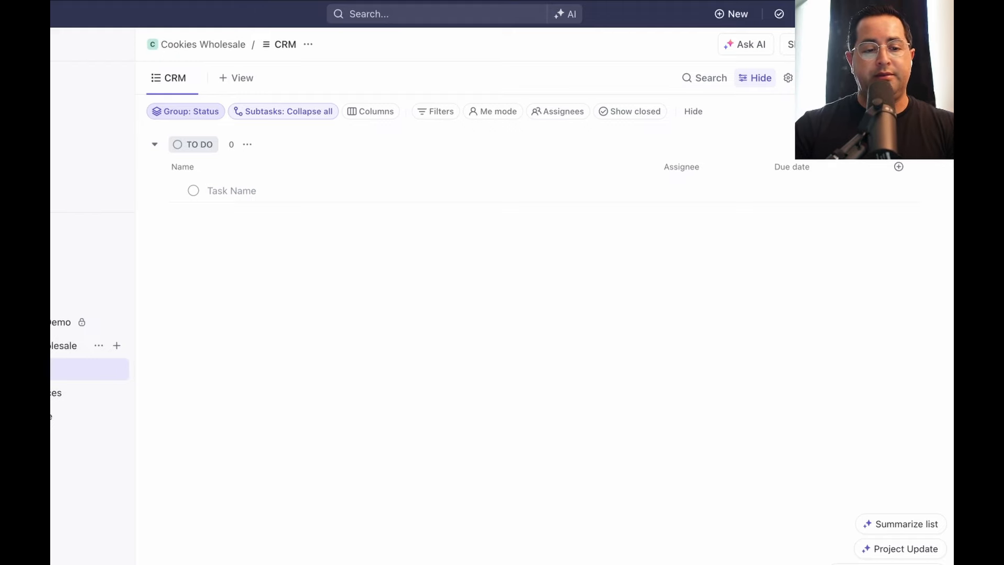
text( List)
key(Return)
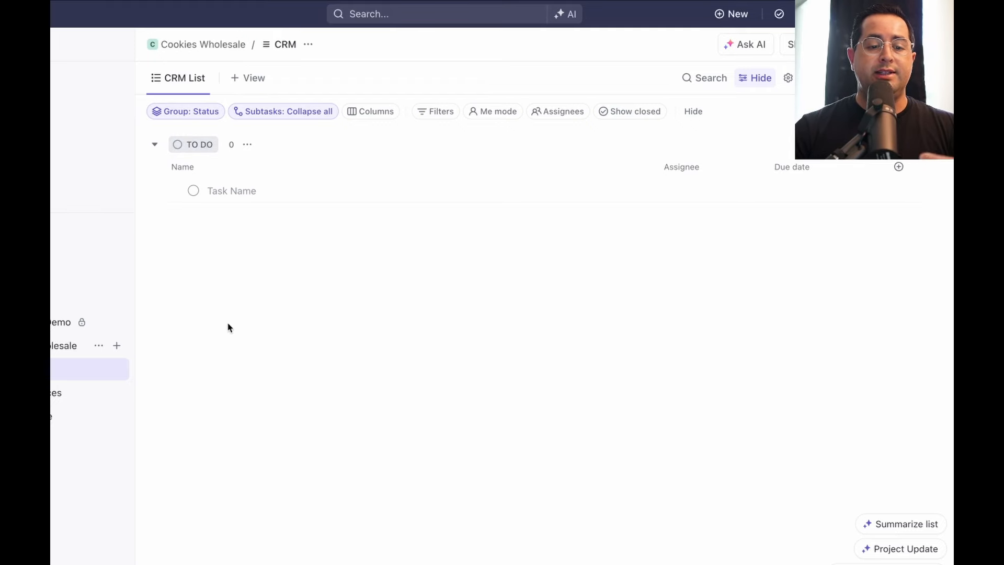
Add the active statuses NEW LEAD and FOLLOW UP in the CRM list's status editor
click(249, 149)
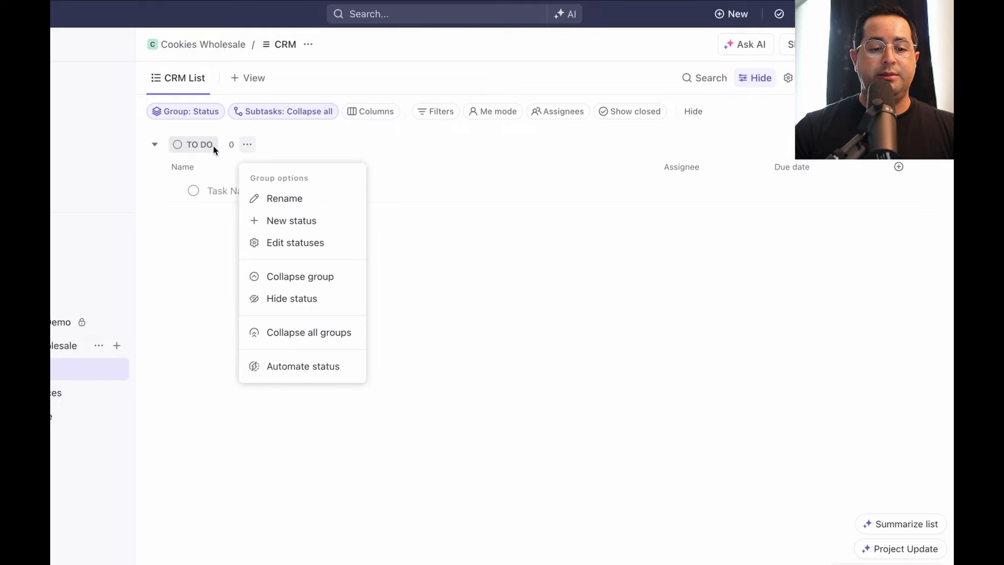
click(294, 244)
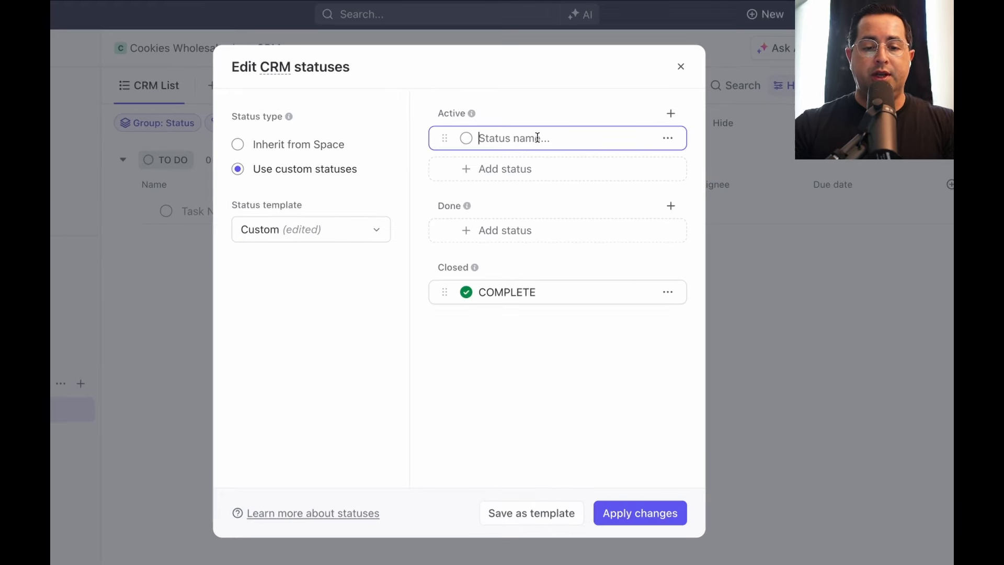
text(NEW LEAD)
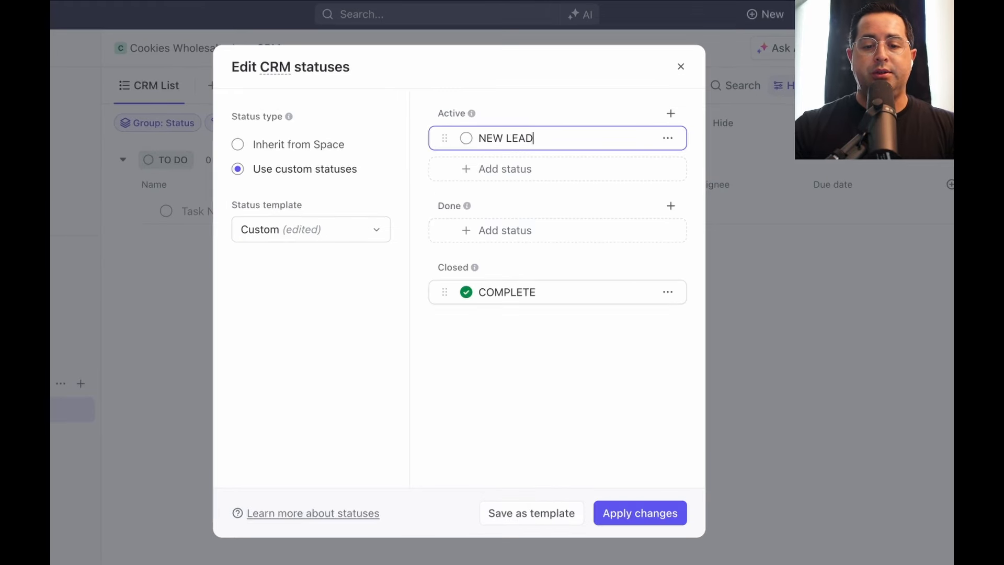
click(508, 181)
text(FOLLOW UP)
key(Return)
Rename COMPLETE to CLOSE WIN and add CLOSE LOST to the Done group
double_click(507, 323)
text(CLOSE WIN)
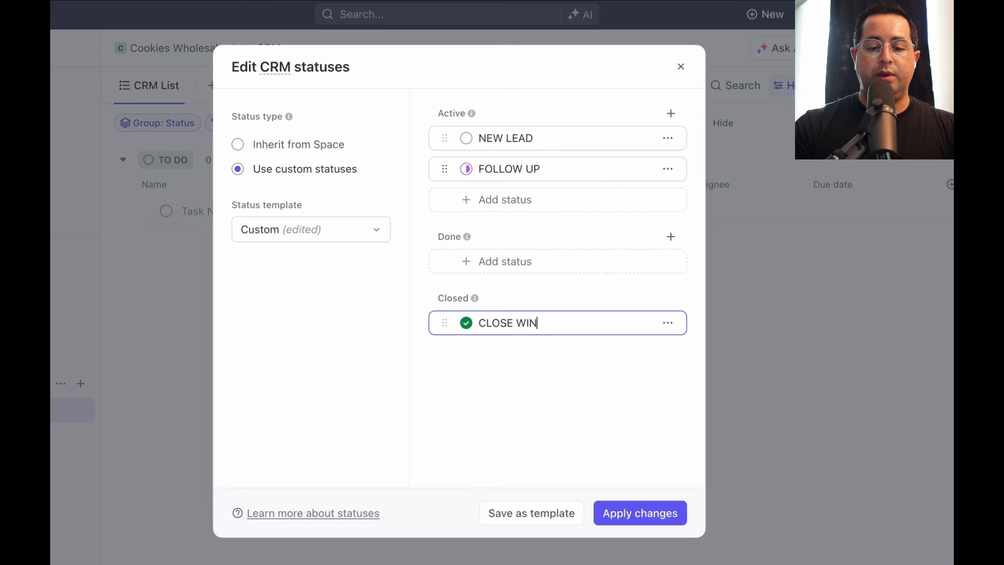
click(513, 265)
text(CLOSE LOST)
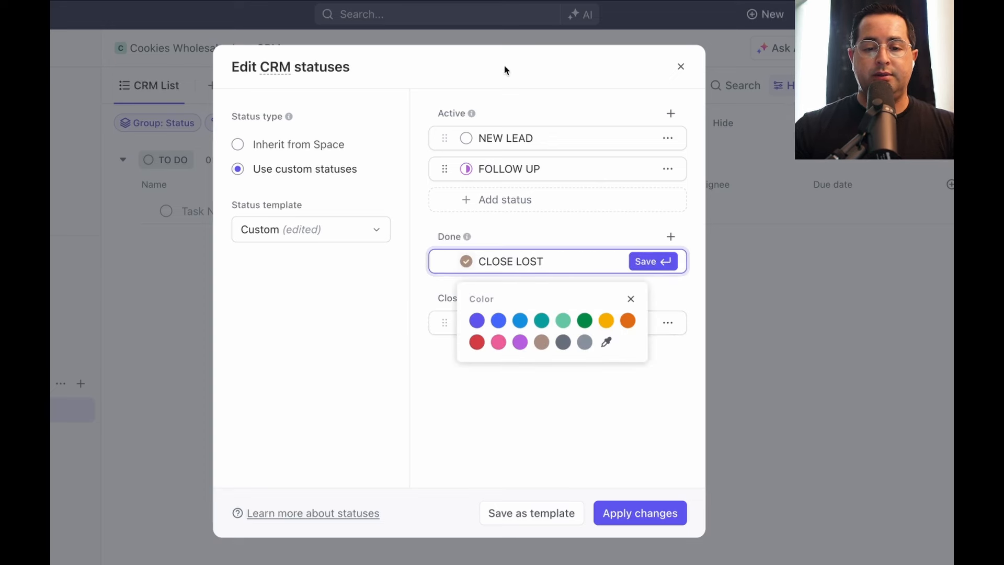
key(Return)
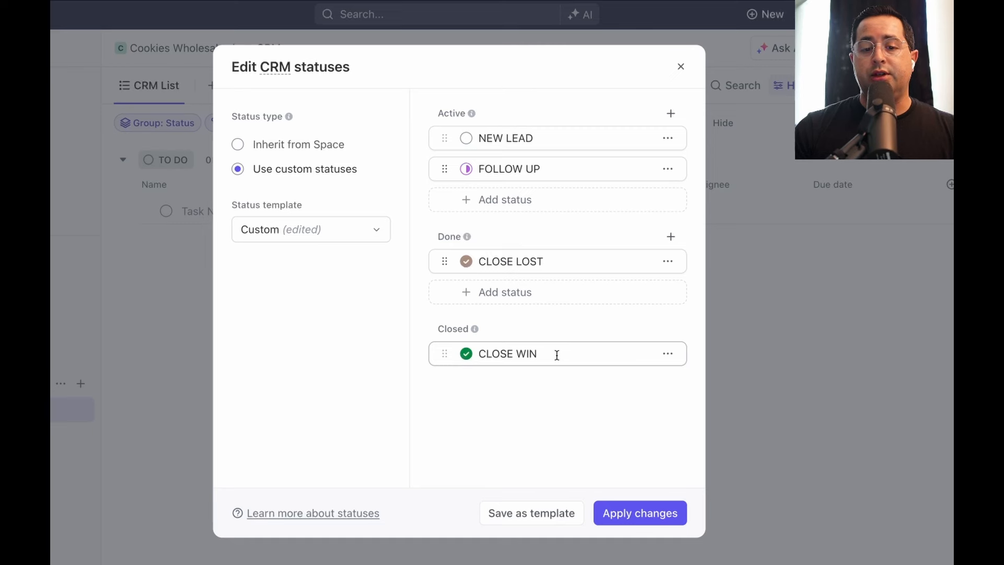
click(515, 140)
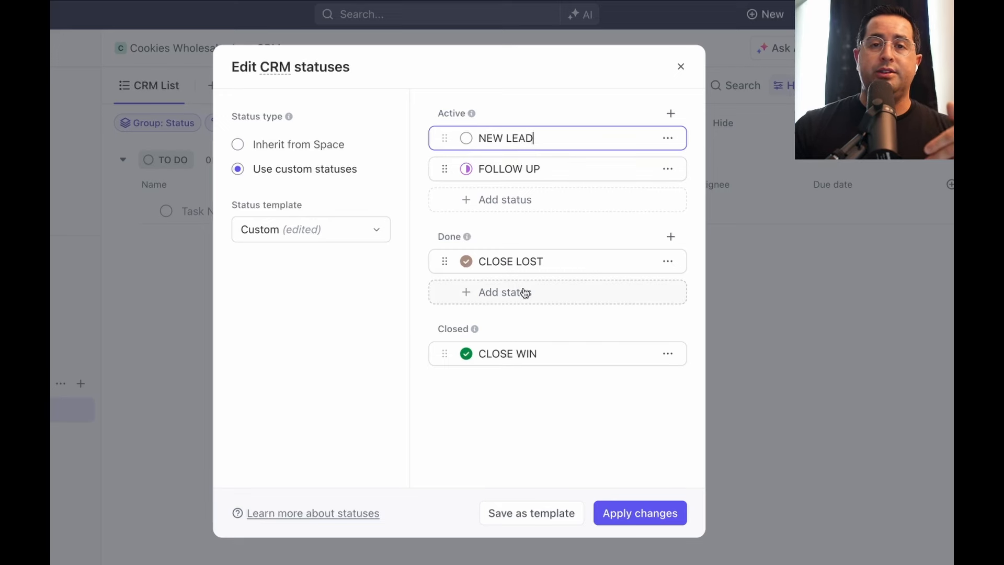
click(542, 111)
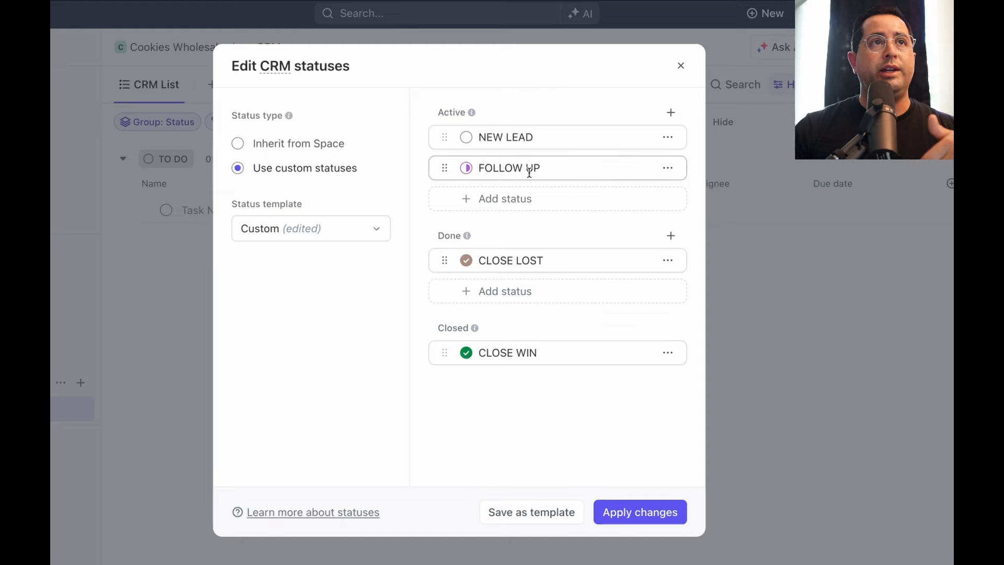
Apply the custom statuses, collapse the sidebar, and open the view's Customize panel
click(623, 515)
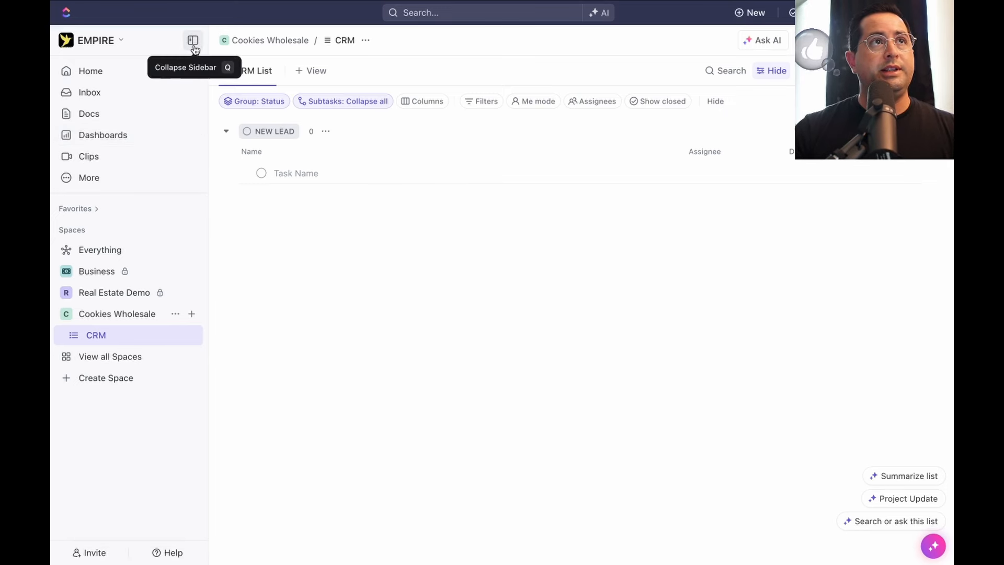
click(193, 41)
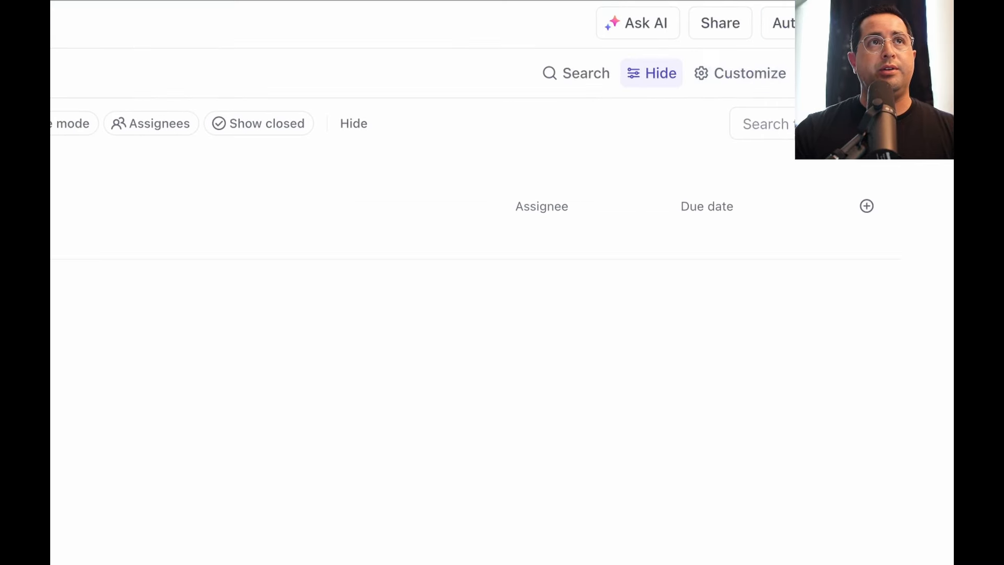
click(736, 69)
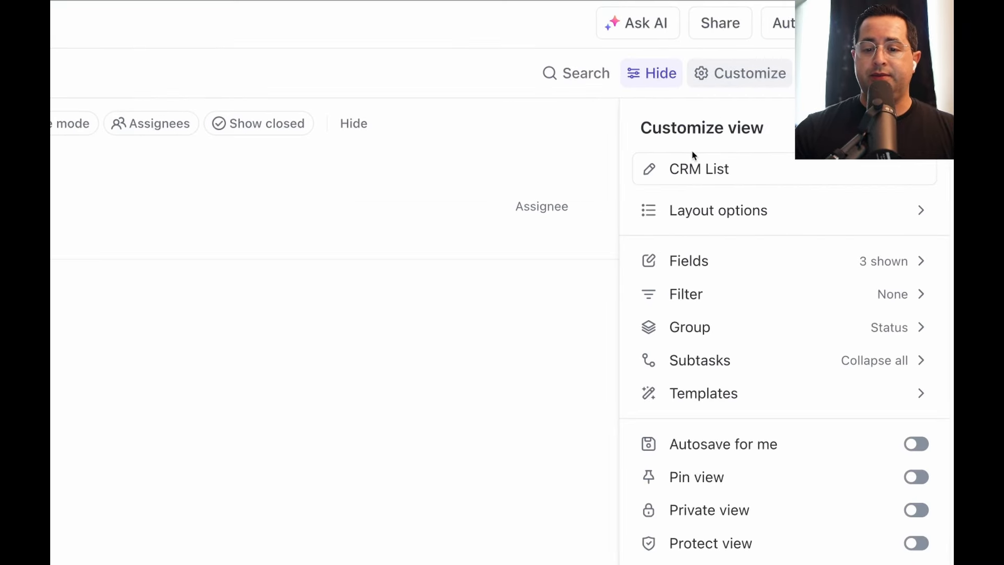
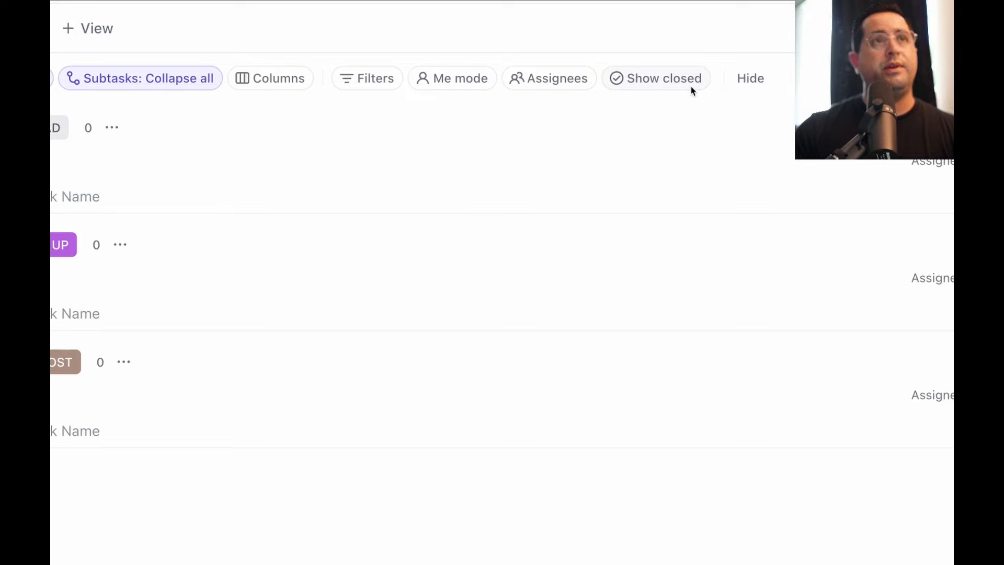
Turn on Show closed with tasks included so the CLOSE WIN group appears in the list
click(689, 86)
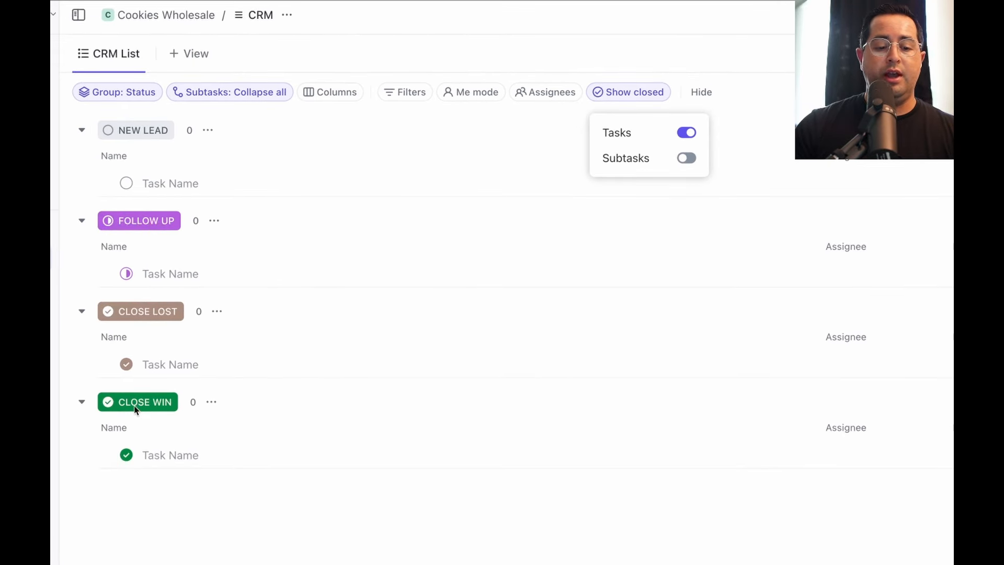
click(143, 130)
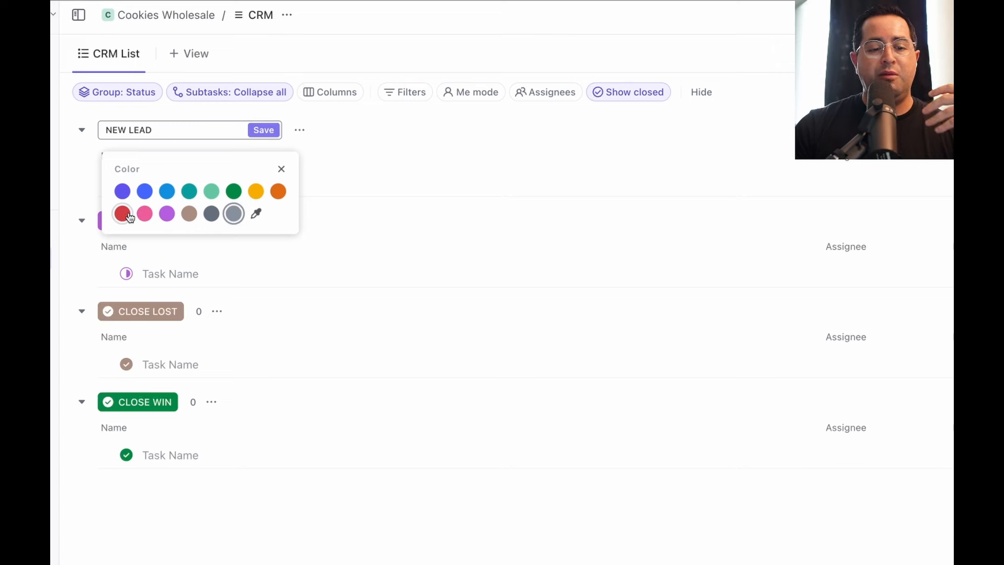
Recolour the statuses: NEW LEAD red, FOLLOW UP yellow and CLOSE LOST light grey
click(125, 215)
click(264, 129)
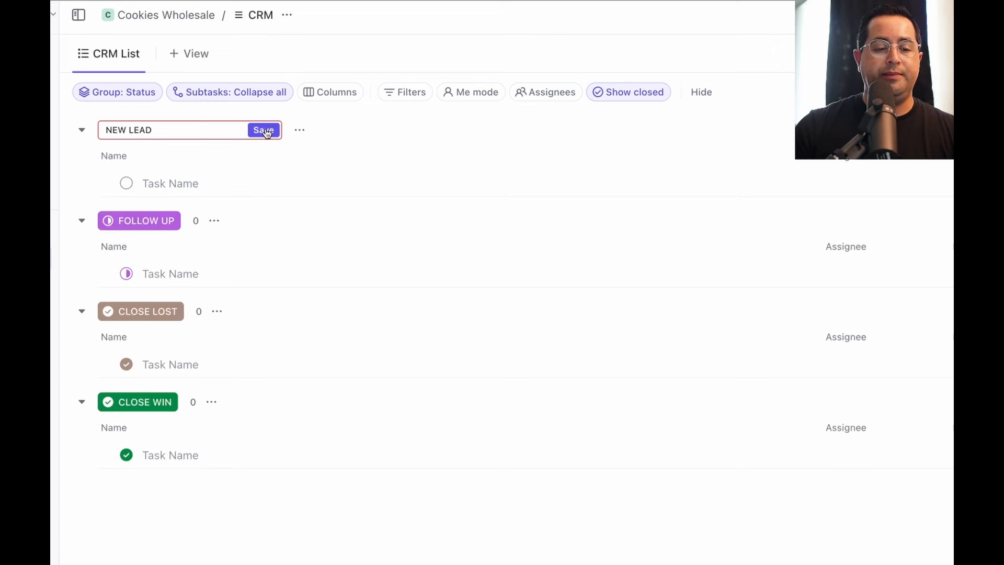
click(118, 222)
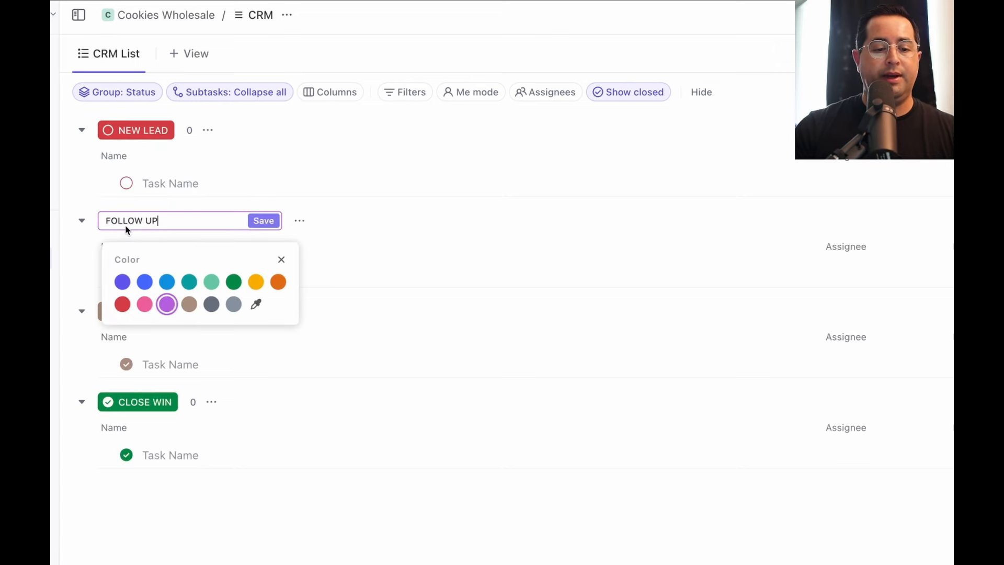
click(145, 283)
click(256, 281)
click(264, 220)
scroll(263, 221, down, 2)
click(133, 231)
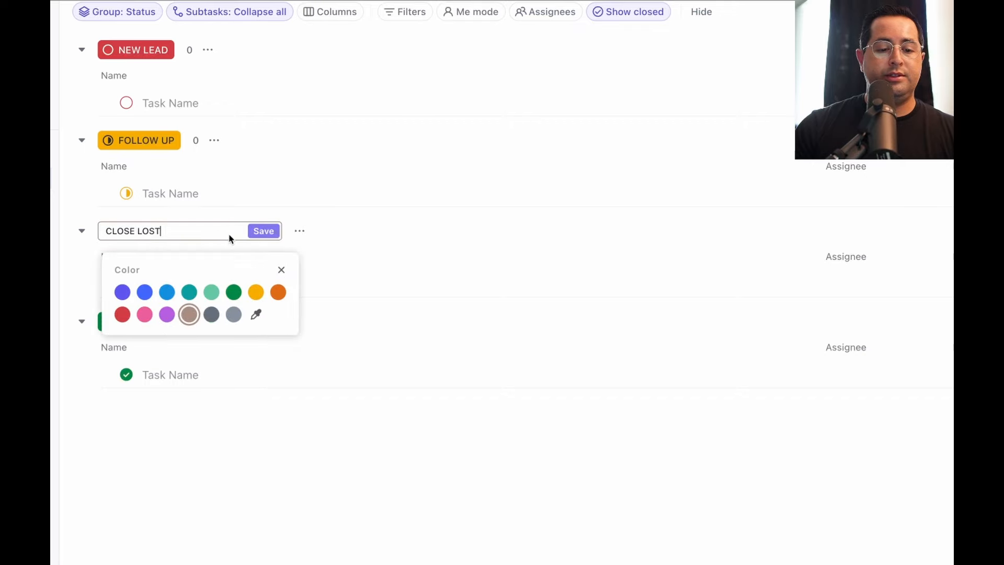
click(234, 314)
click(263, 231)
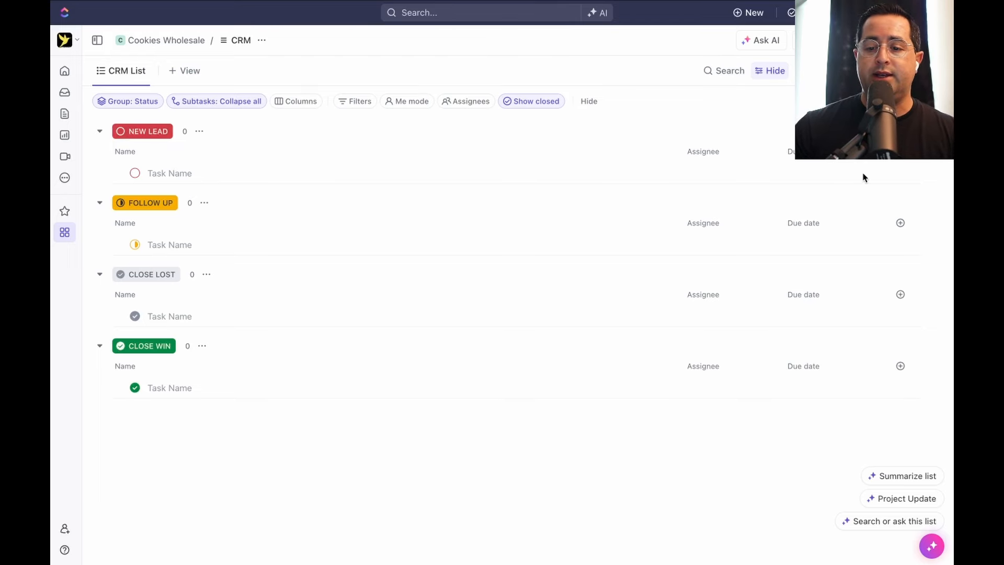
Open the Create field panel from the column header + and browse types like Dropdown, Text and Date
click(857, 214)
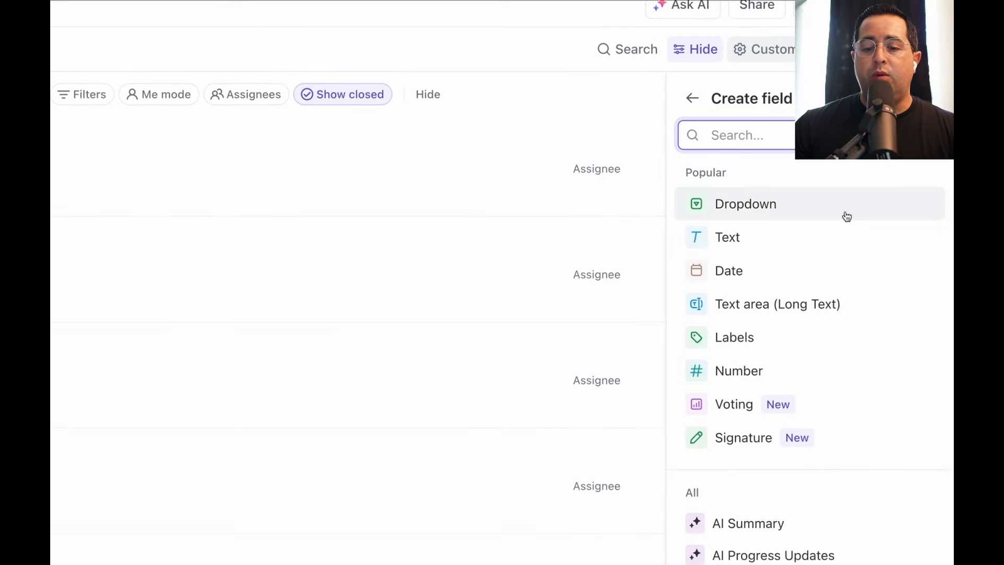
mouse_move(815, 260)
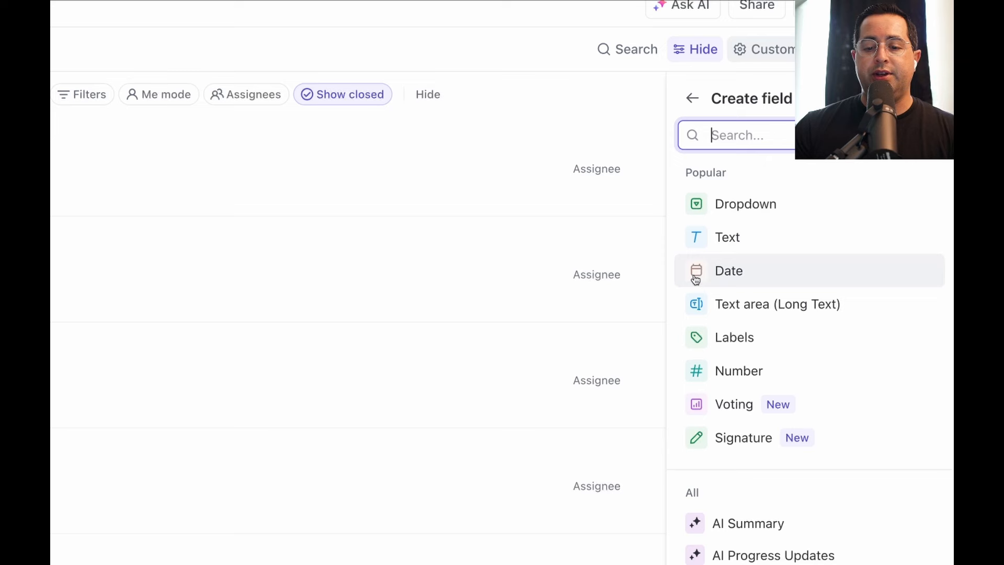
mouse_move(696, 279)
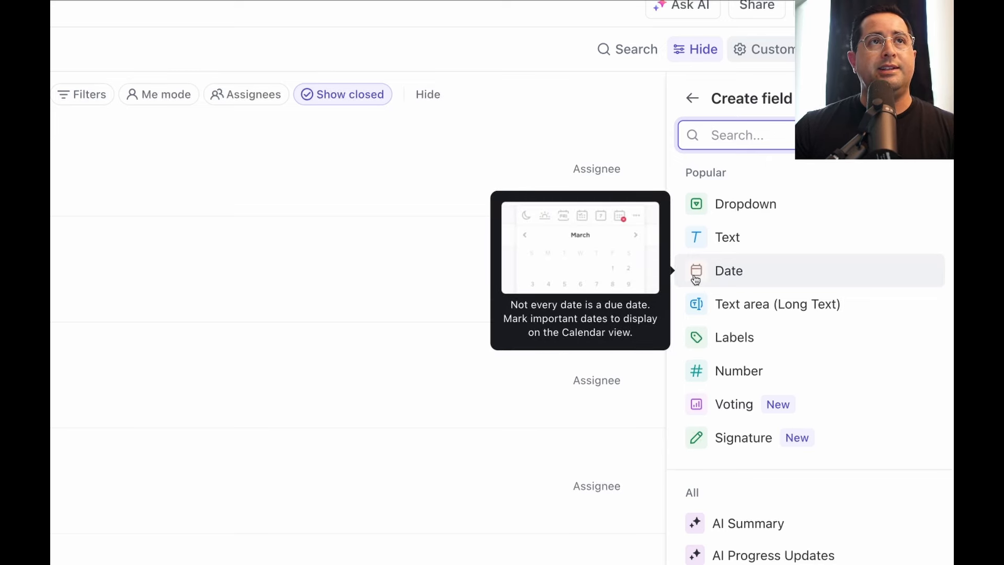
Create a Text custom field named Notes with the description 'additional notes'
click(720, 243)
text(Notes)
click(815, 231)
text(additional notes)
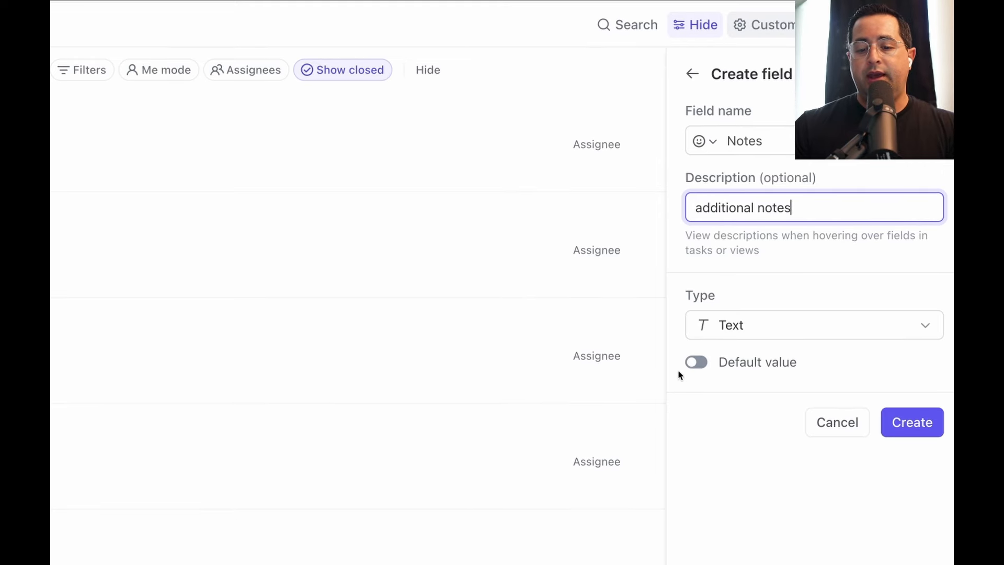
click(732, 328)
click(775, 320)
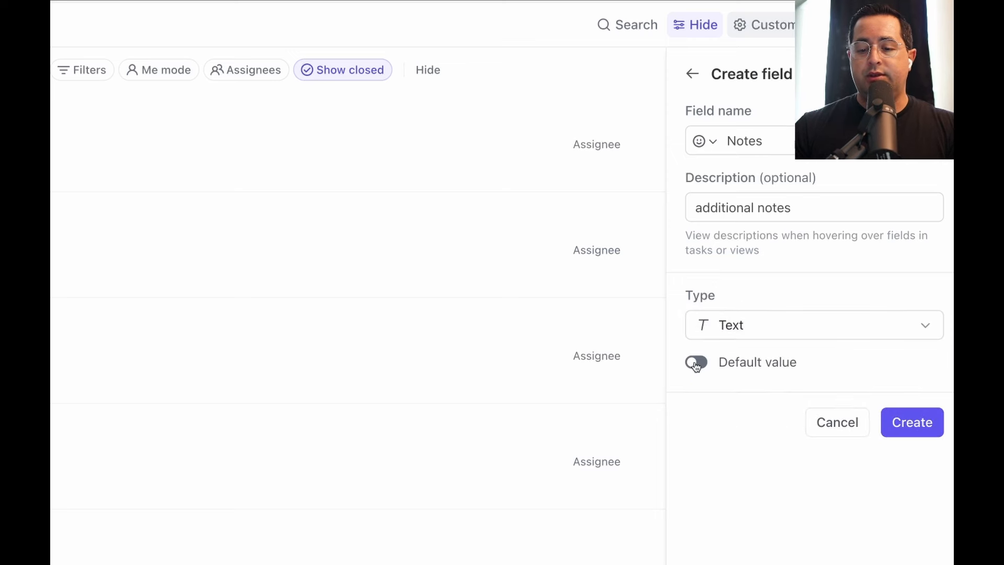
click(918, 427)
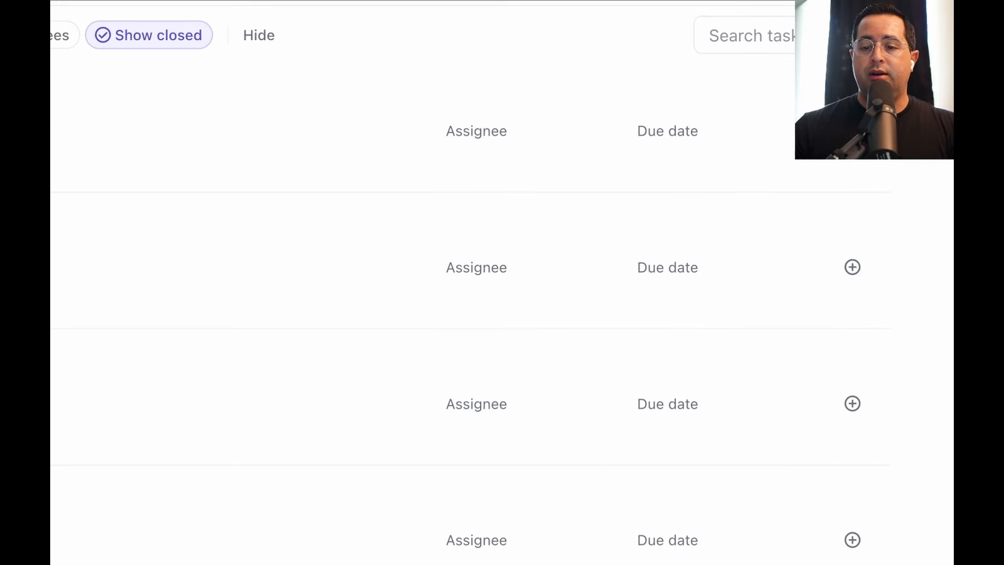
Turn on the Notes field in the view's Customize > Fields list
click(853, 130)
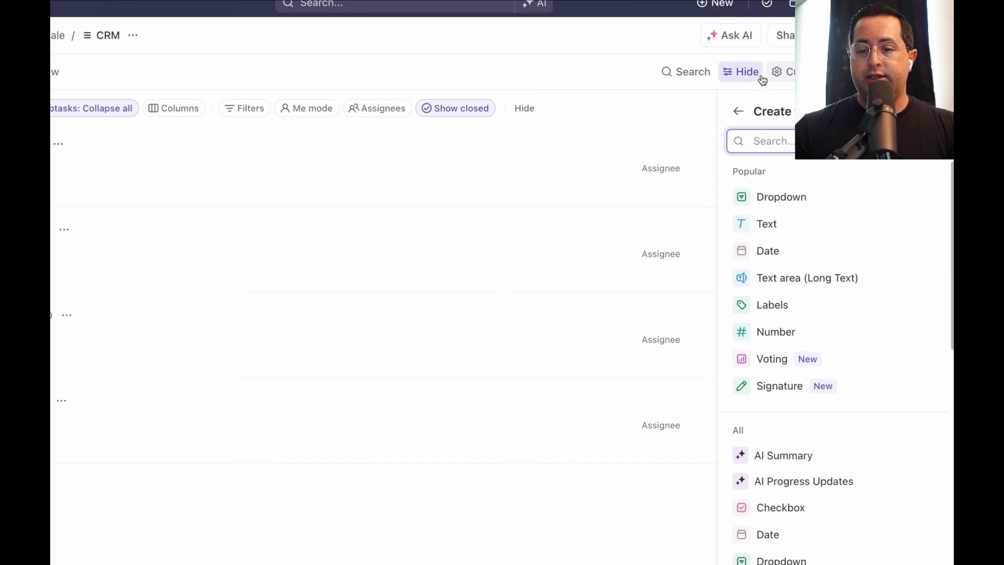
click(740, 115)
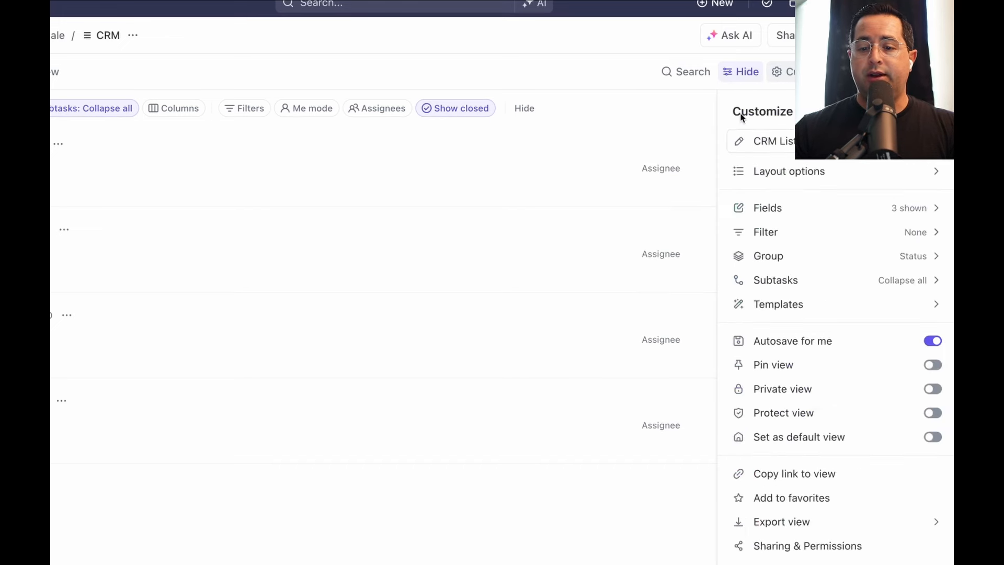
click(833, 213)
scroll(874, 197, up, 2)
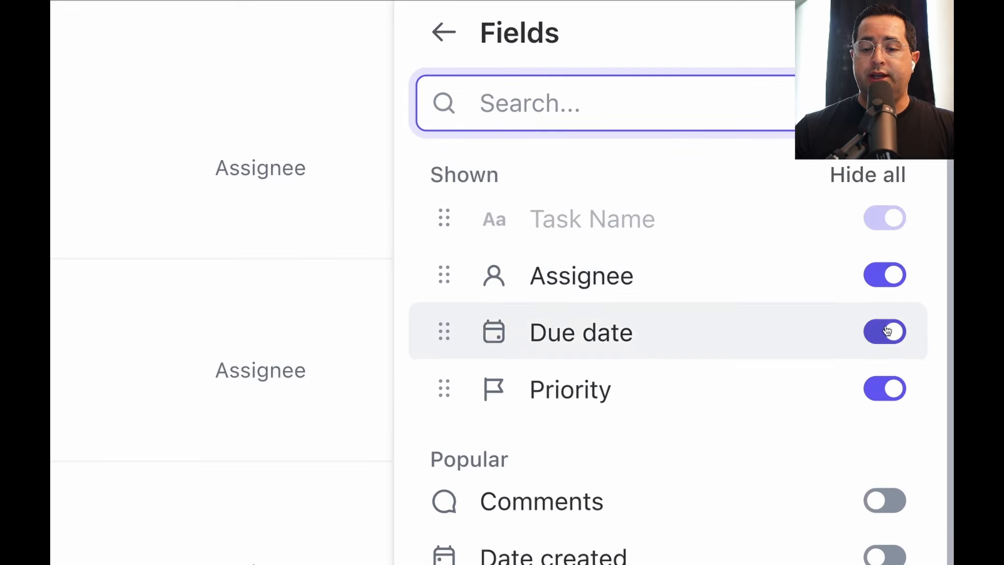
scroll(891, 366, down, 5)
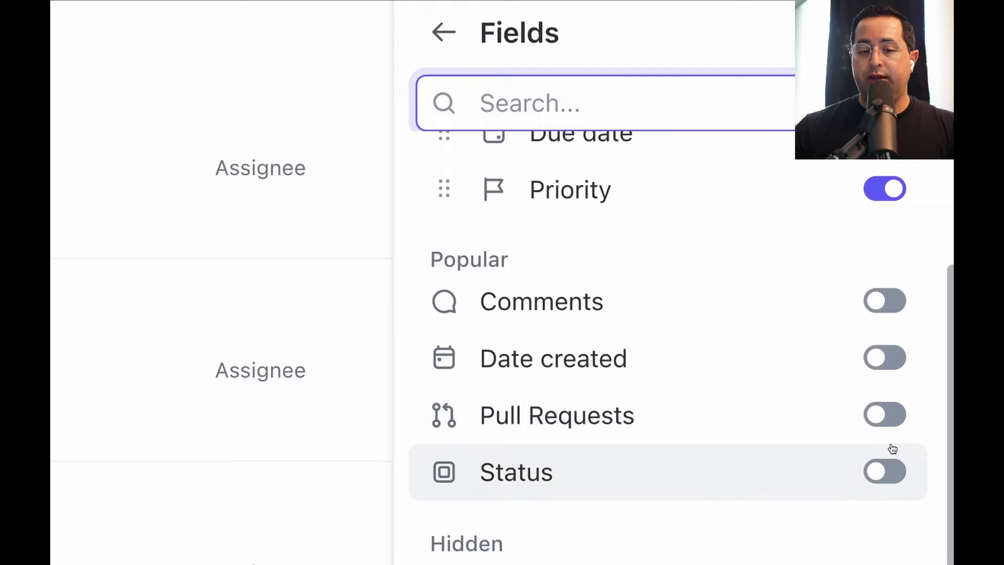
scroll(892, 448, down, 5)
scroll(892, 448, down, 6)
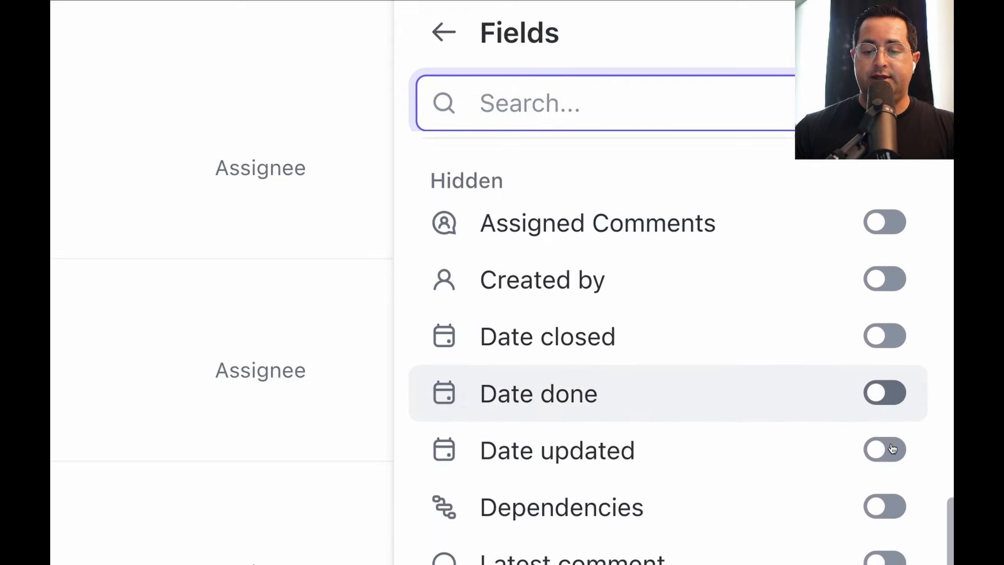
scroll(837, 290, down, 12)
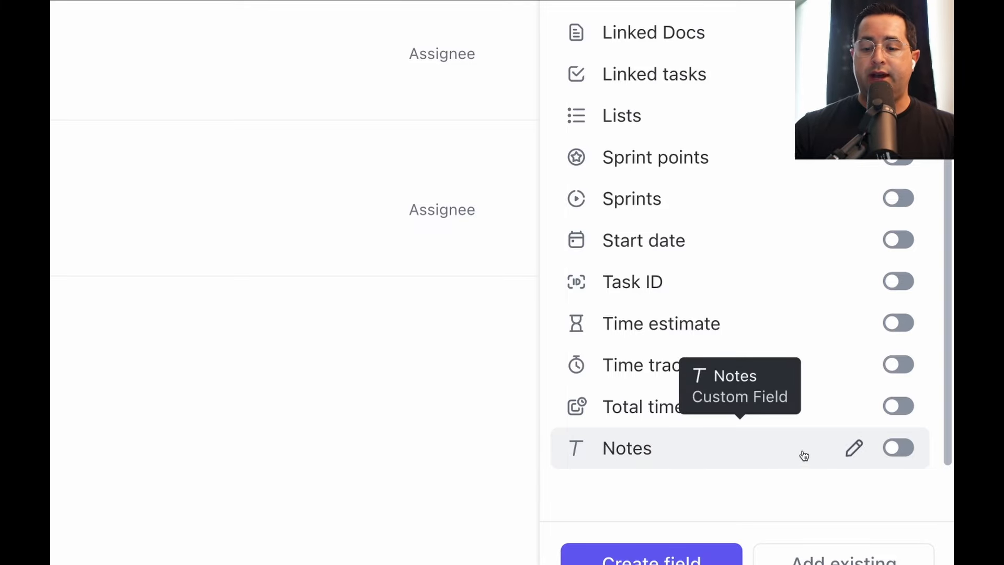
click(898, 448)
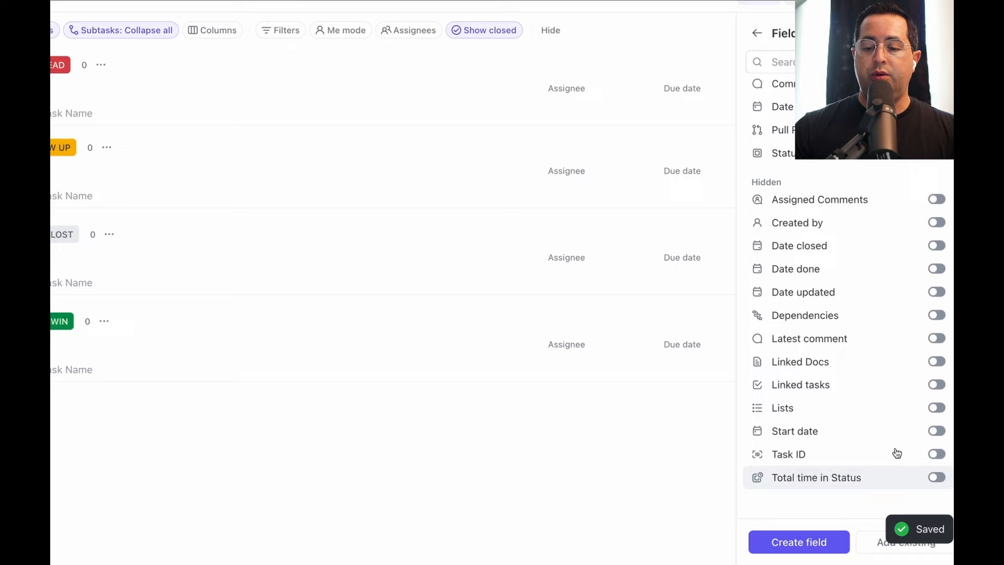
Place the Notes column right after Name, ahead of Assignee and Due date, and start a NEW LEAD task
scroll(897, 453, up, 3)
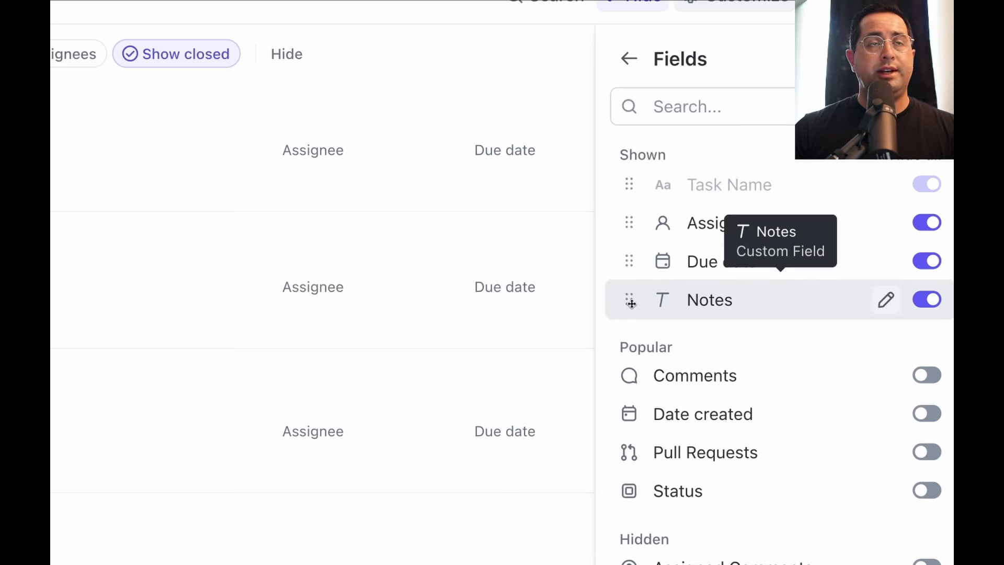
drag(632, 304, 632, 206)
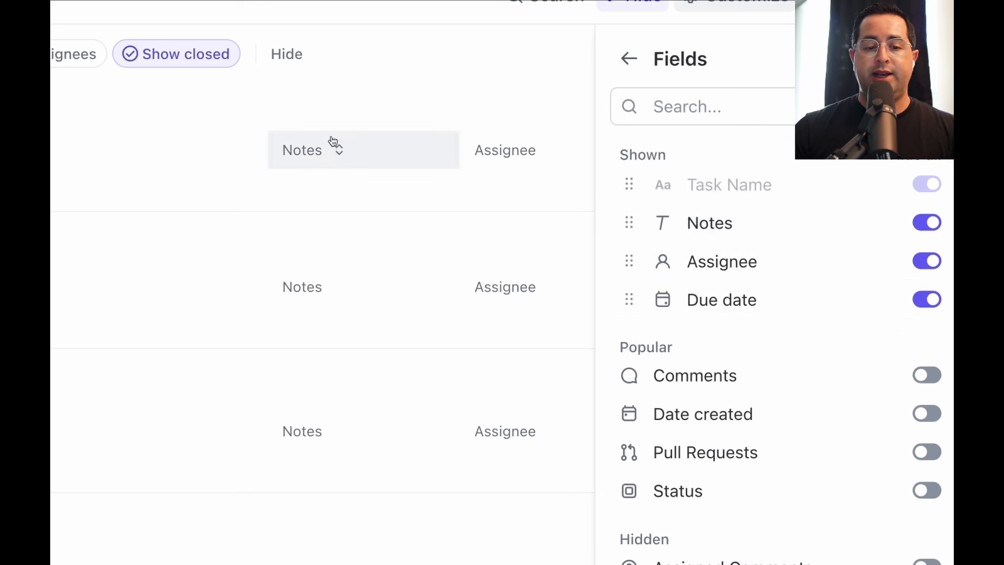
click(180, 175)
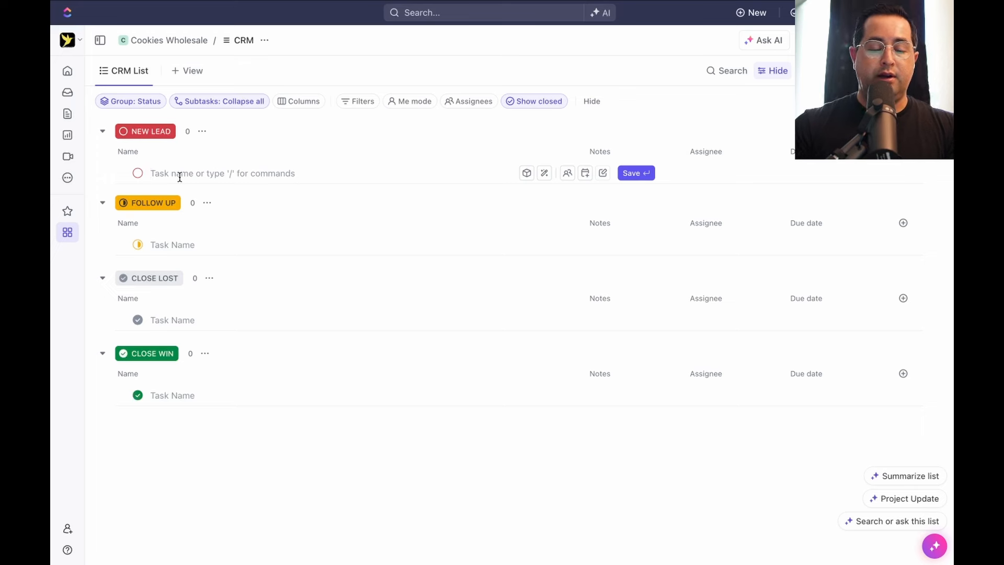
Add a lead under NEW LEAD with the note 'new lead' and assign it to a team member
text(Bob)
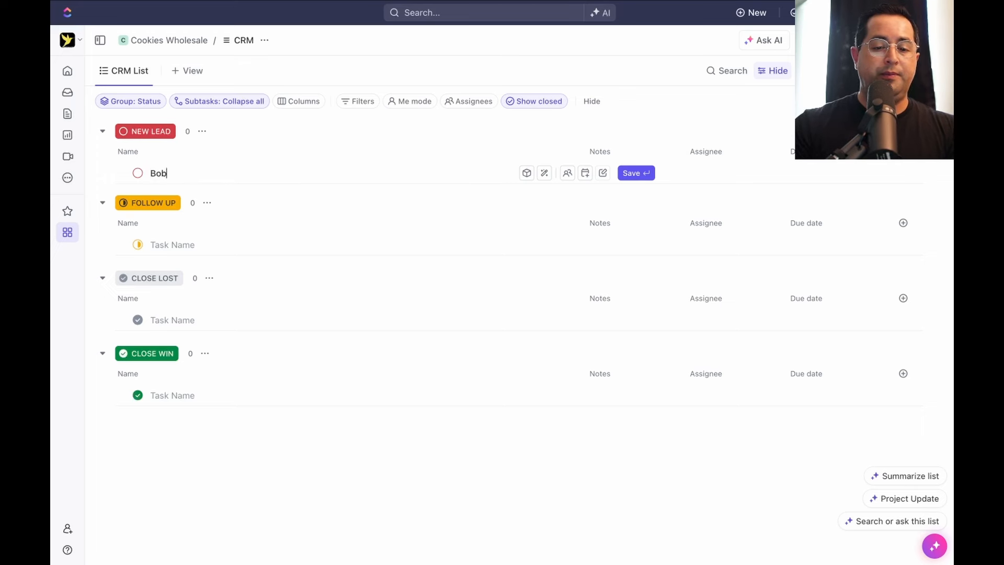
key(Return)
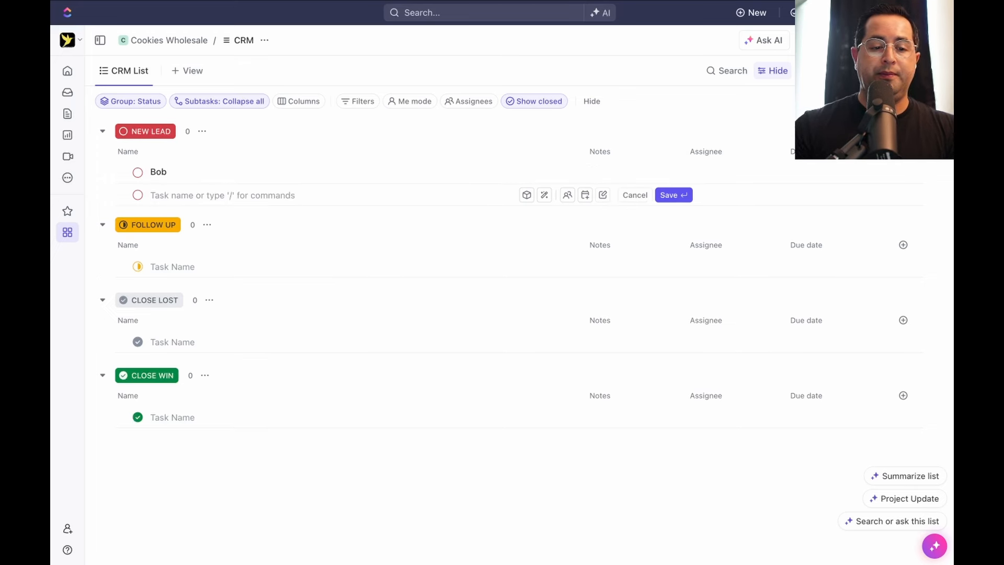
click(604, 178)
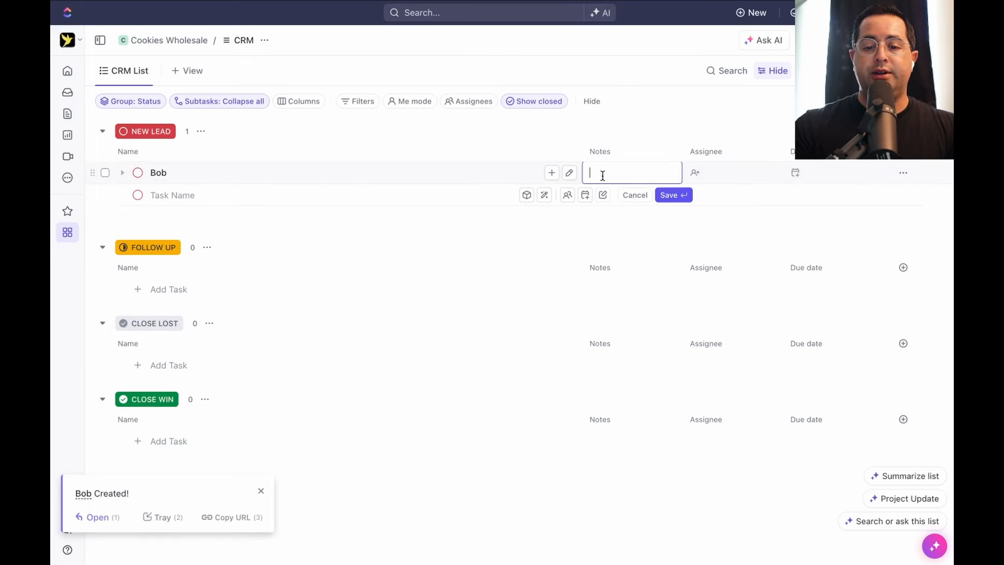
text(new lead)
key(Return)
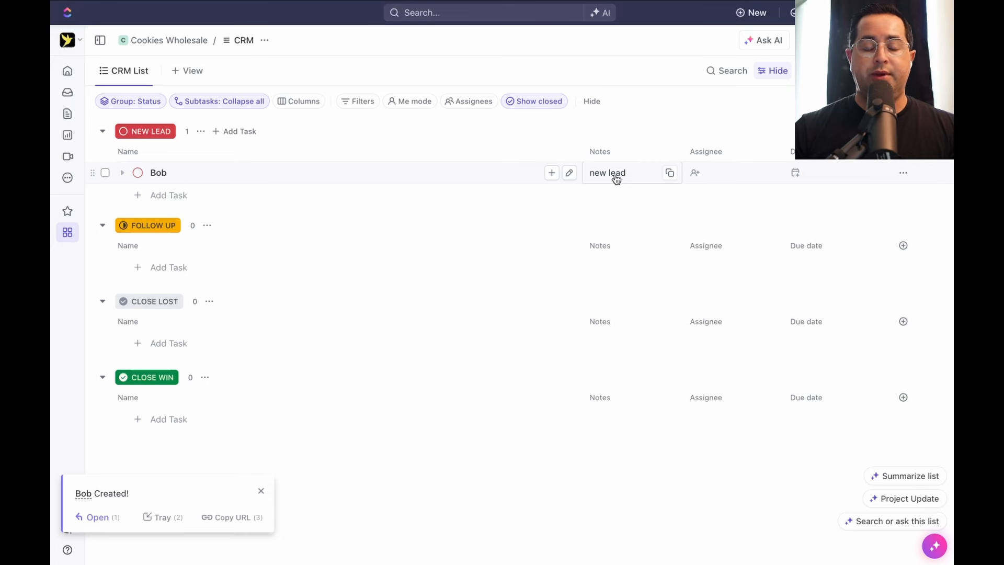
click(695, 174)
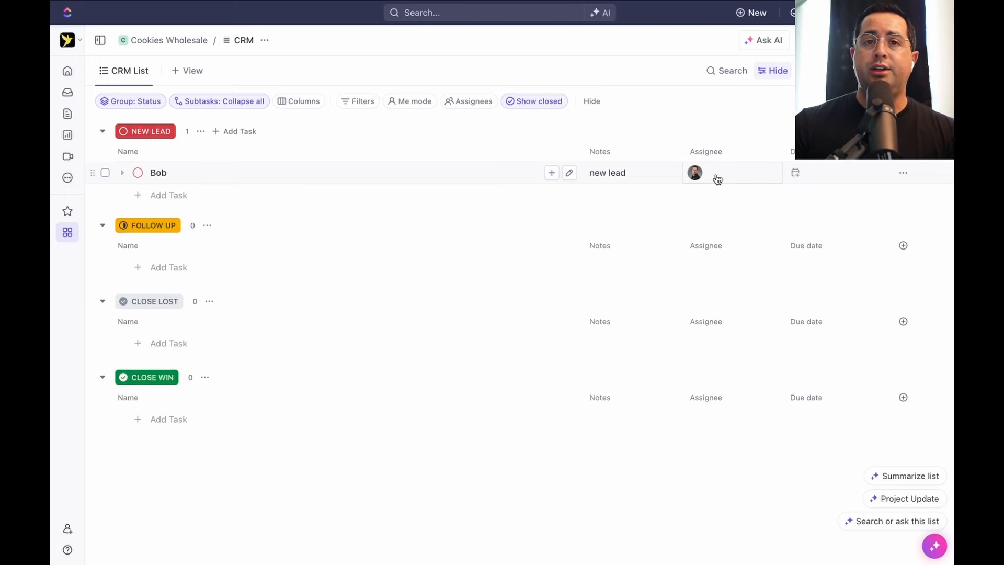
Start a new Dropdown custom field named Product
click(904, 152)
click(834, 293)
text(Product)
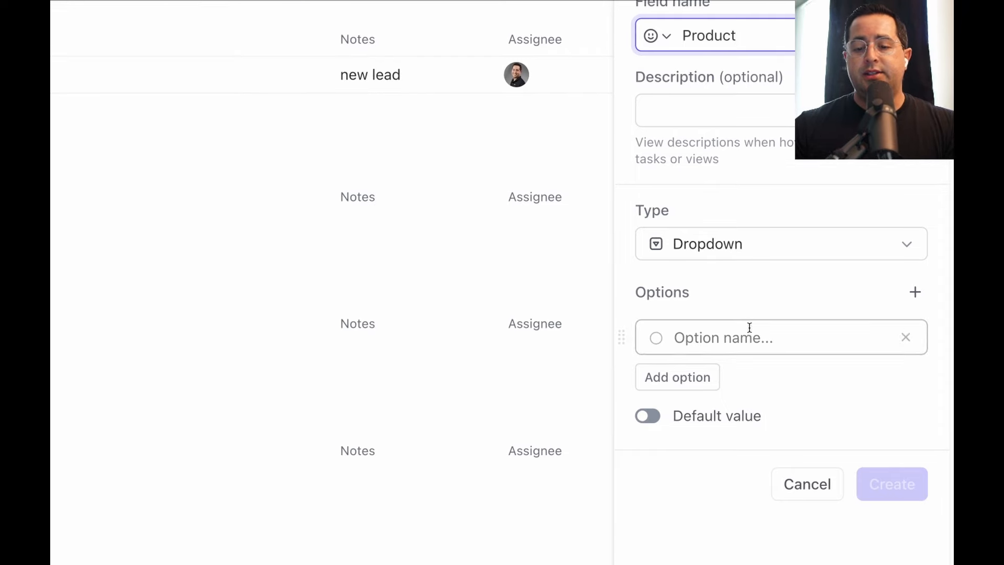
Give Product the options Chocolate Cookies (blue), Vanilla Cookies (yellow), Peanut Butter Cookies (brown), then create it
click(834, 325)
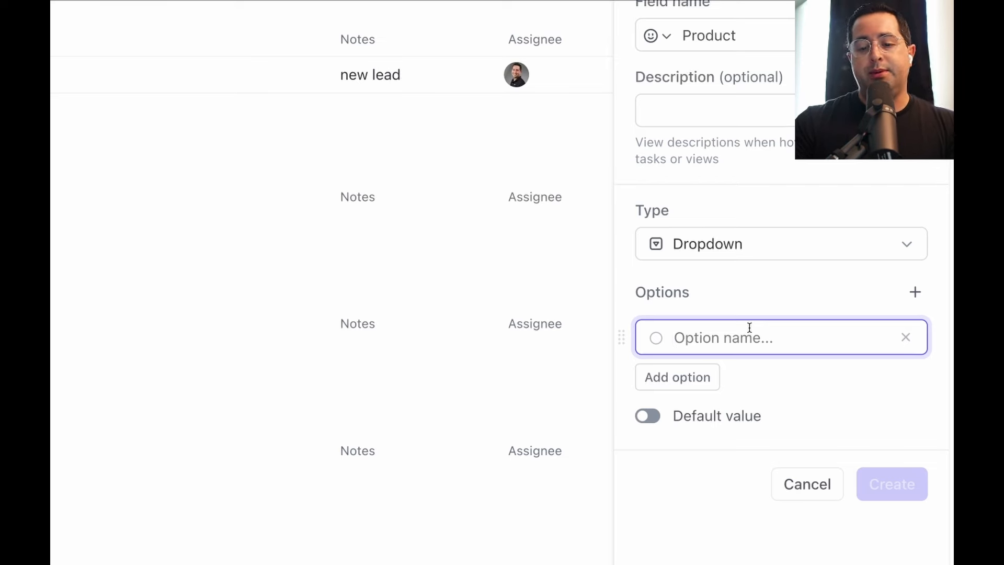
text(Cookies)
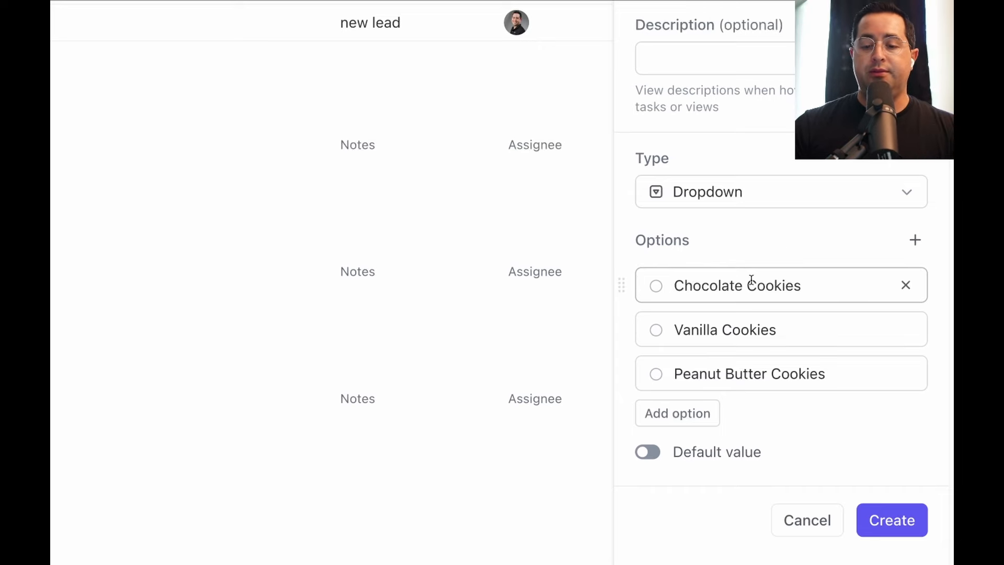
click(656, 287)
click(634, 389)
click(657, 330)
click(634, 462)
click(656, 373)
click(663, 506)
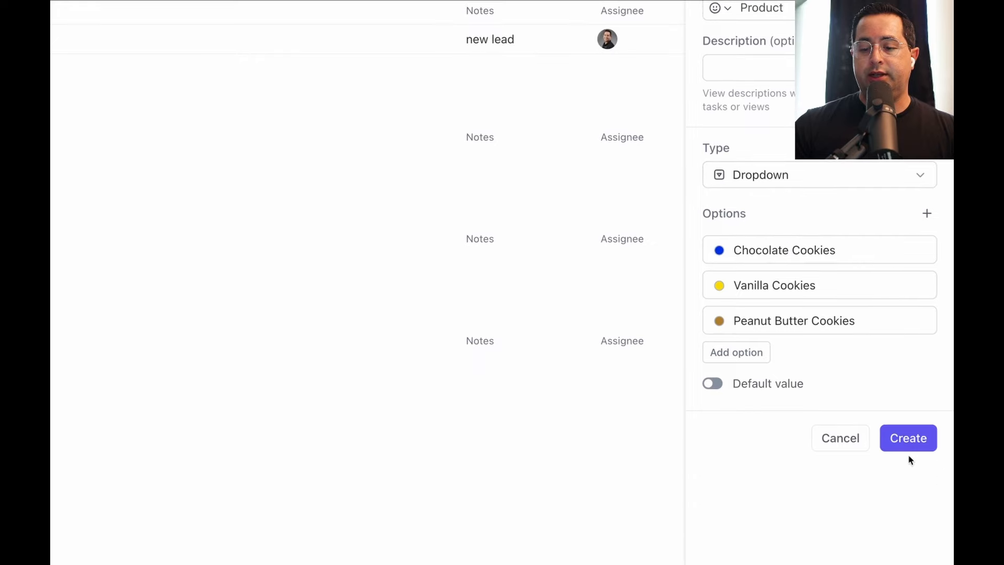
click(892, 520)
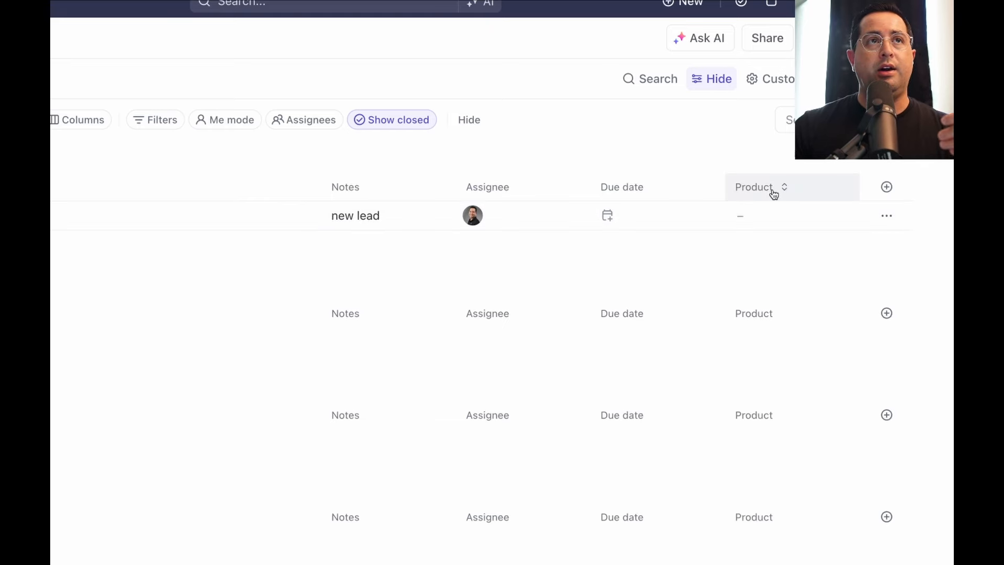
Move the Product column beside Notes and set the first lead's product to Chocolate Cookies
drag(774, 195, 487, 191)
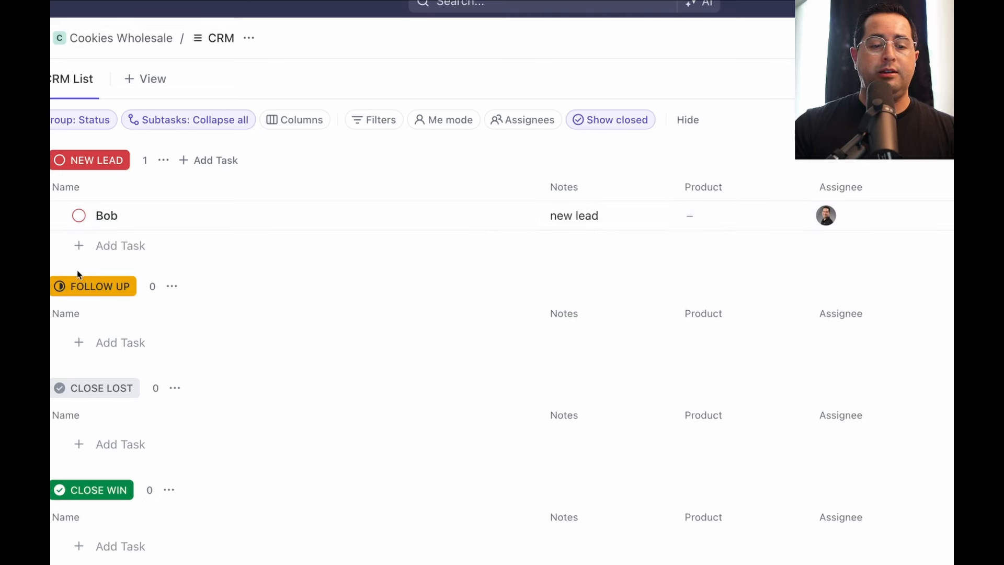
click(751, 219)
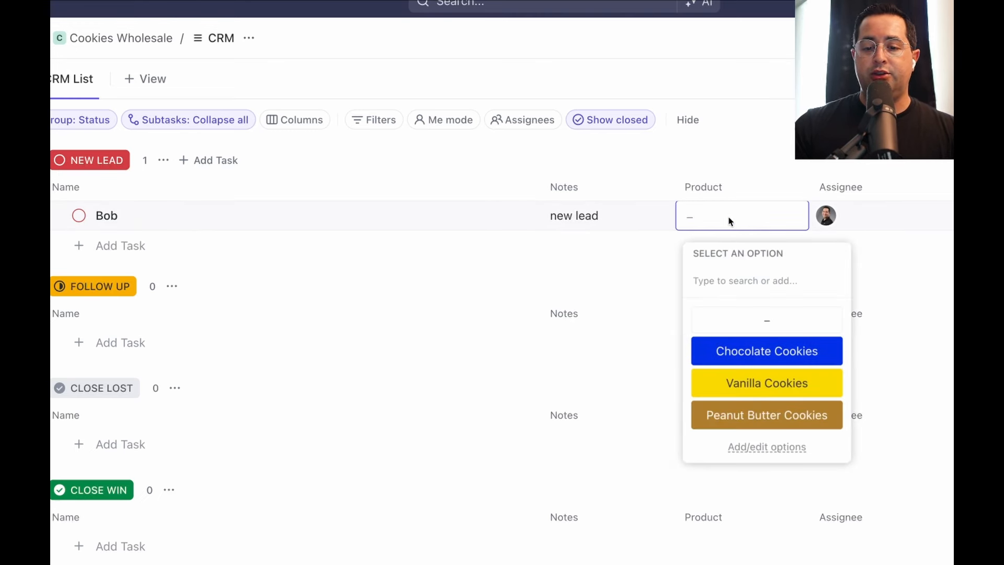
click(730, 221)
click(729, 219)
click(780, 357)
click(126, 220)
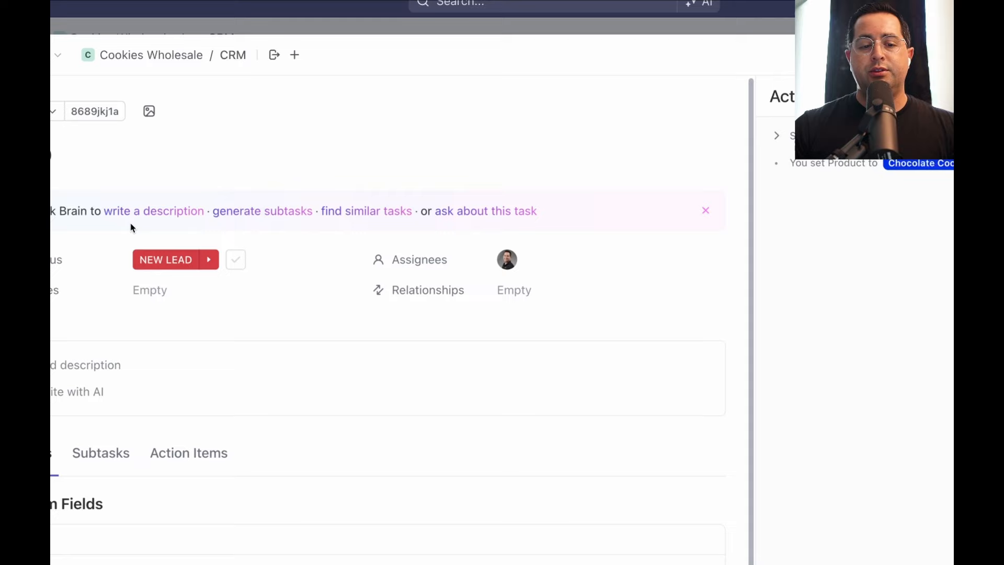
click(224, 54)
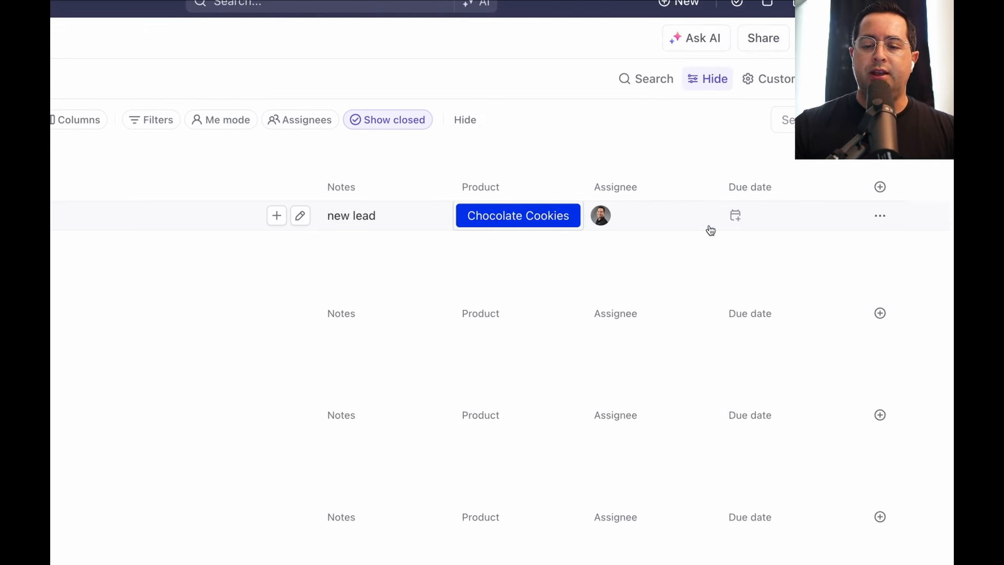
Create a Number custom field named Quantity
click(880, 187)
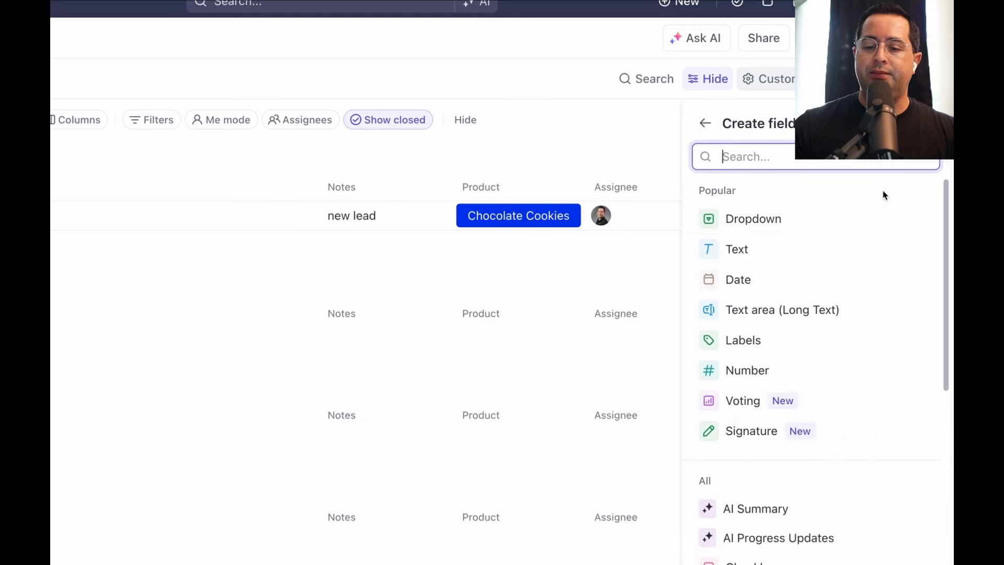
click(820, 371)
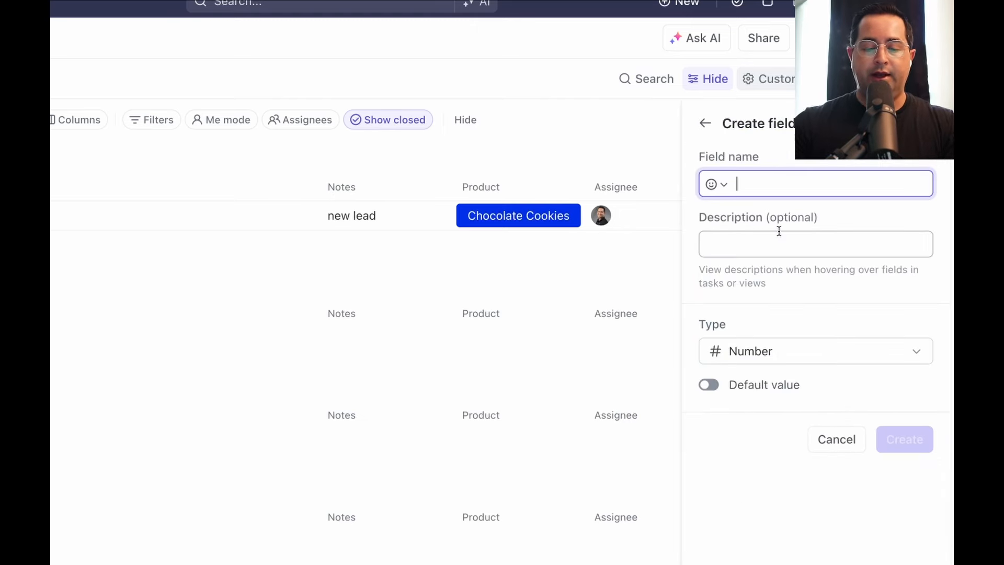
text(Quantity)
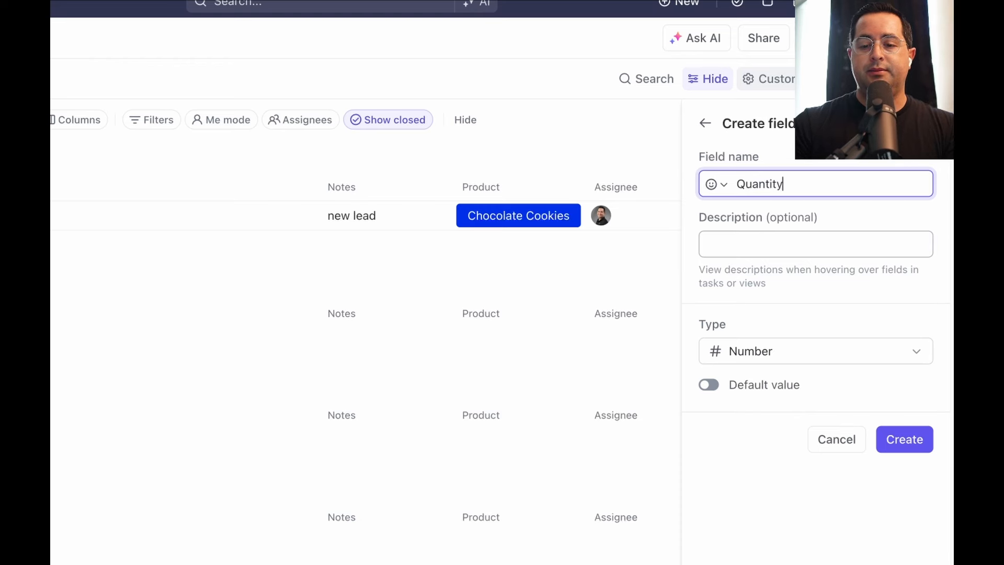
key(Tab)
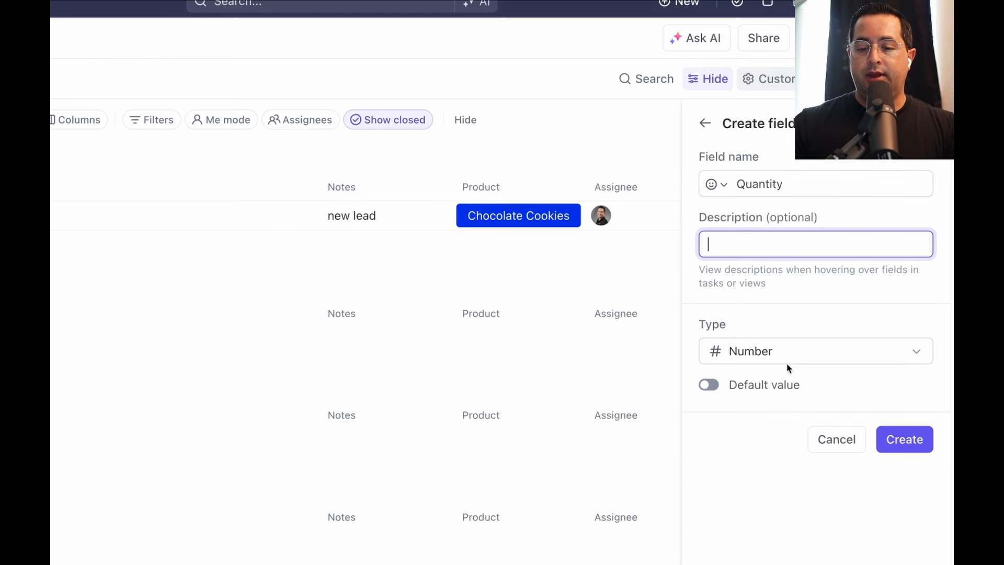
click(921, 448)
Move Quantity after Product, enter 10,000 for the first lead, and narrow the column
drag(884, 187, 679, 187)
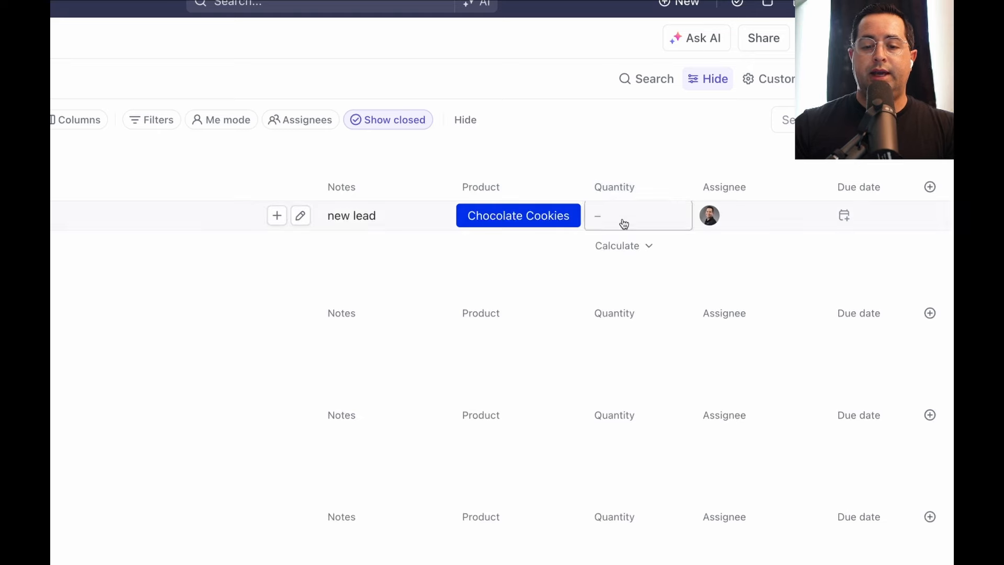
click(623, 219)
text(100000)
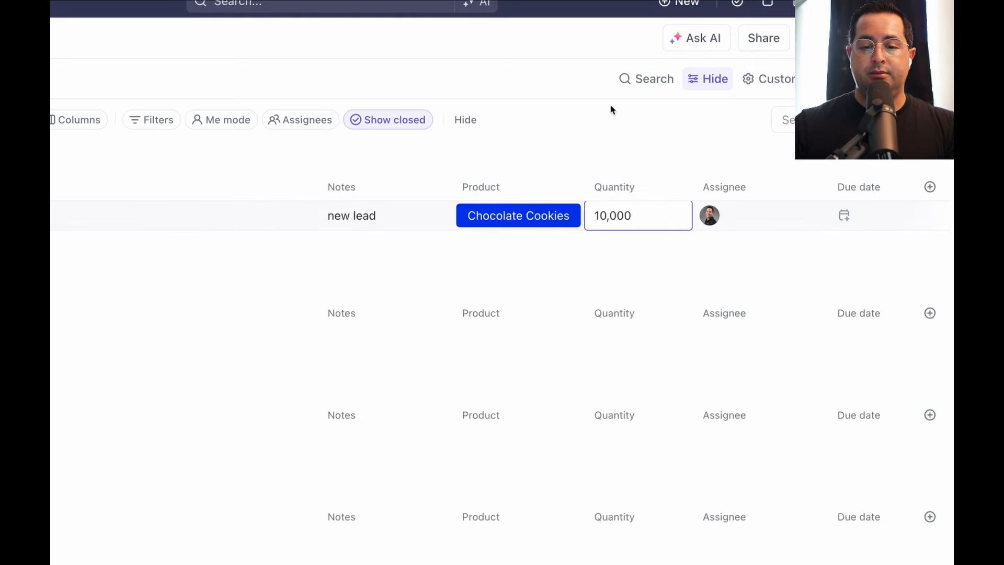
click(592, 127)
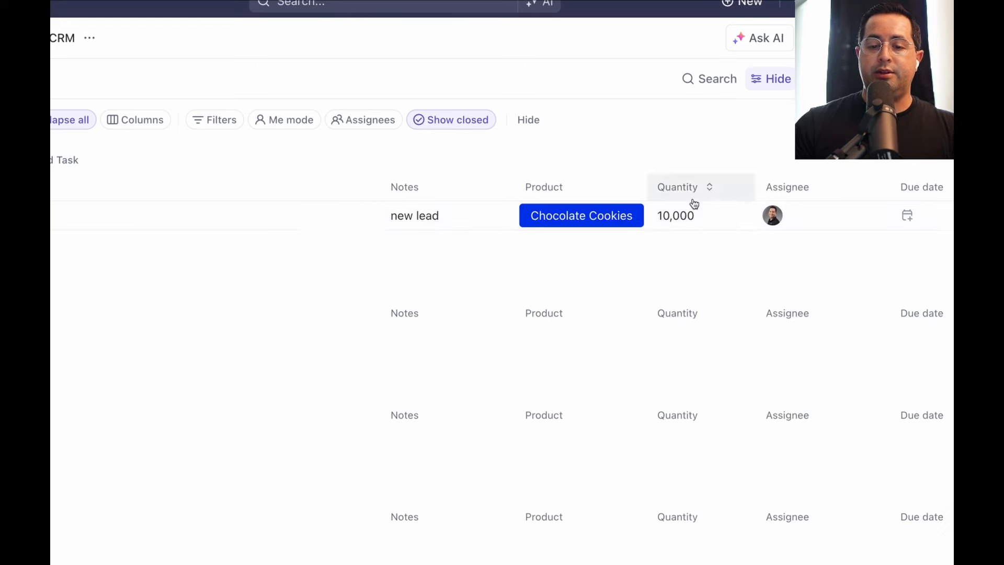
drag(754, 184, 725, 186)
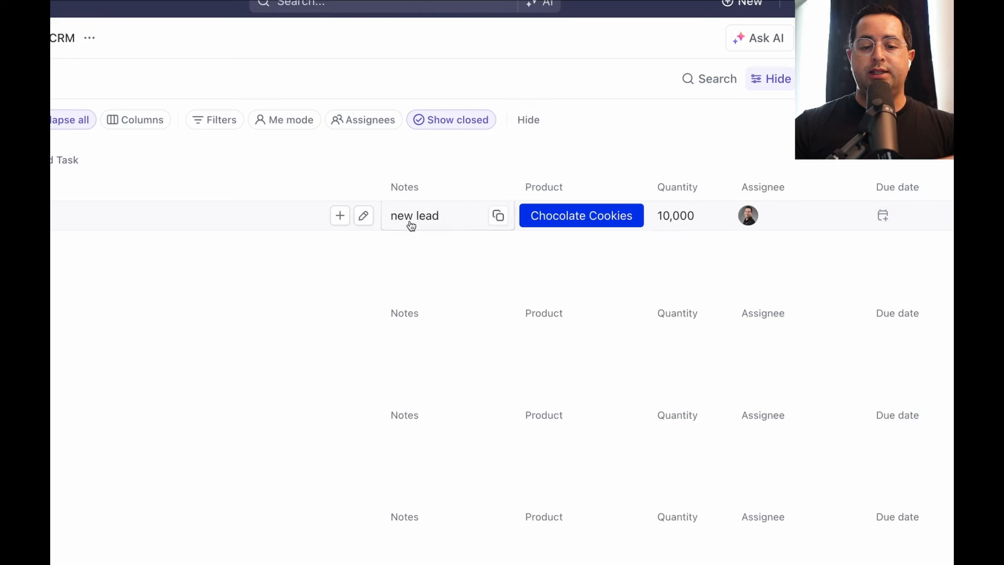
click(431, 217)
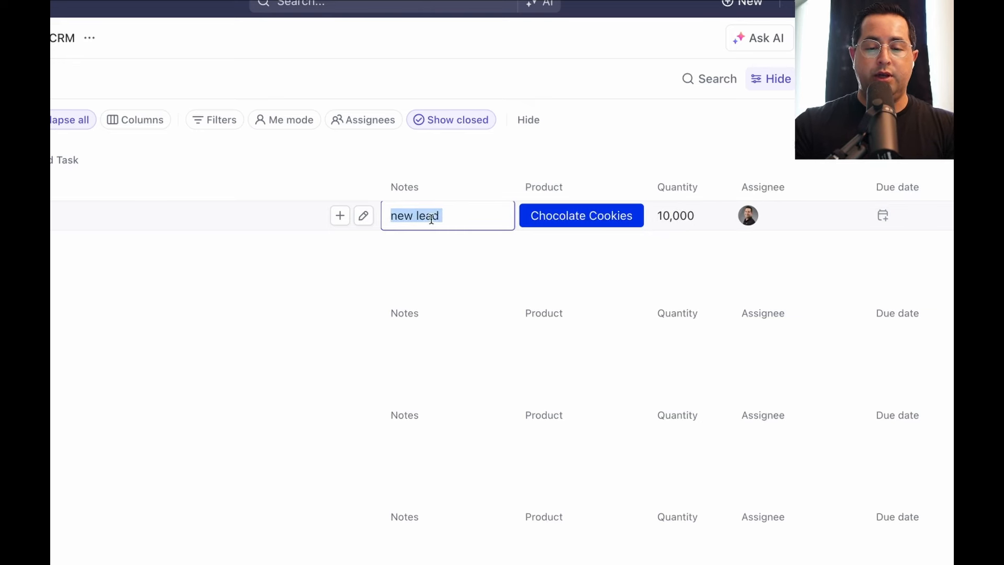
text(choclate coo)
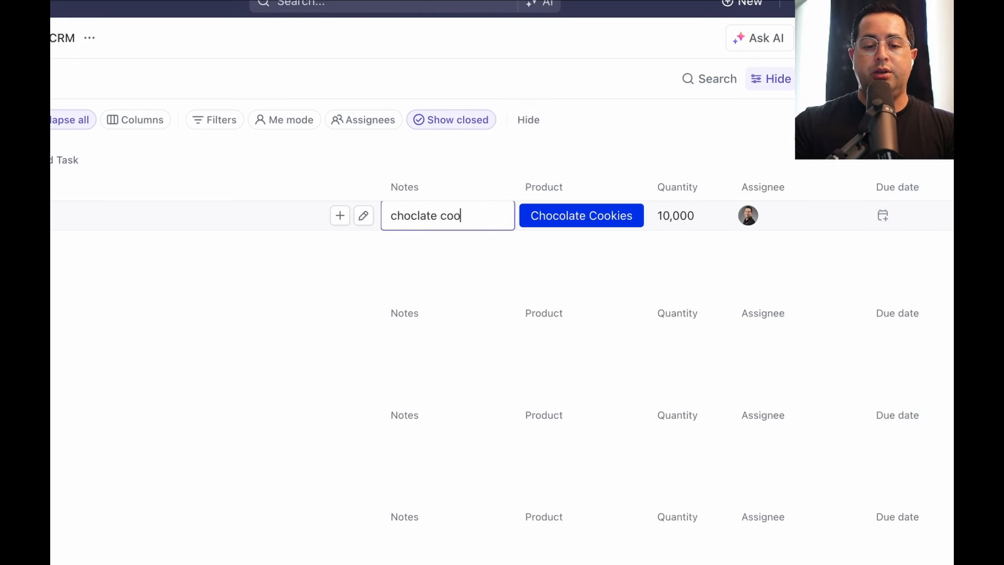
text(kies 10K)
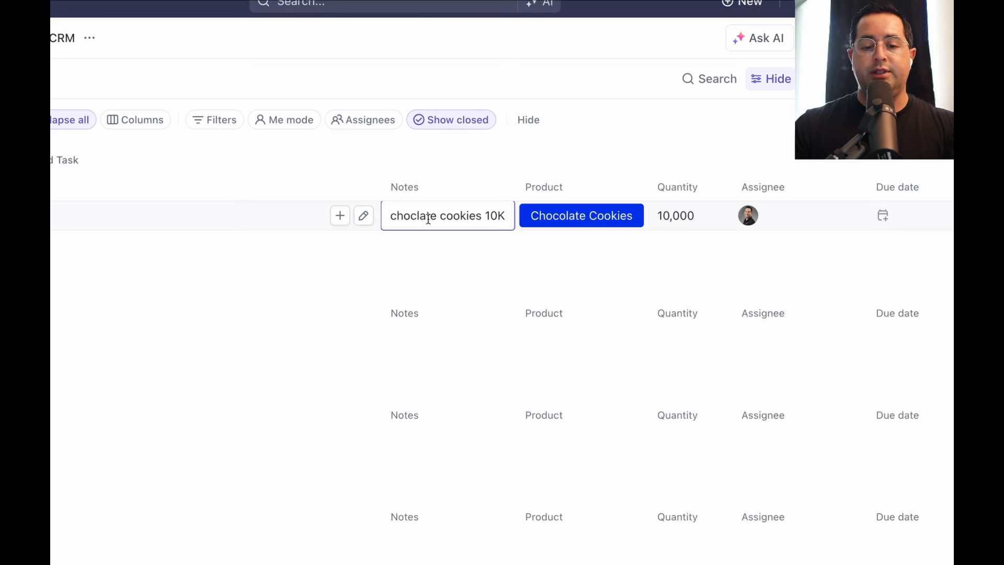
drag(485, 216, 429, 219)
key(super+z)
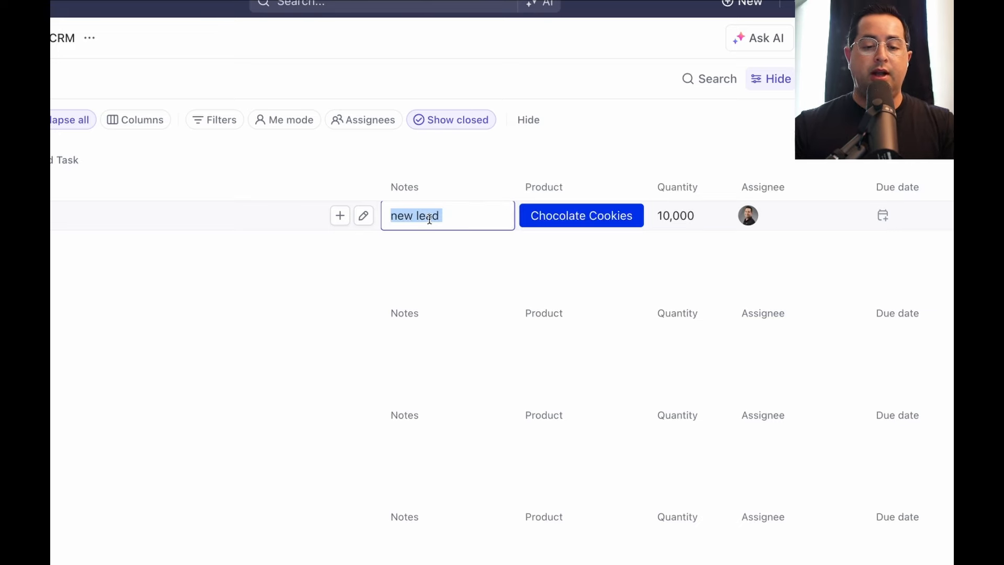
click(563, 173)
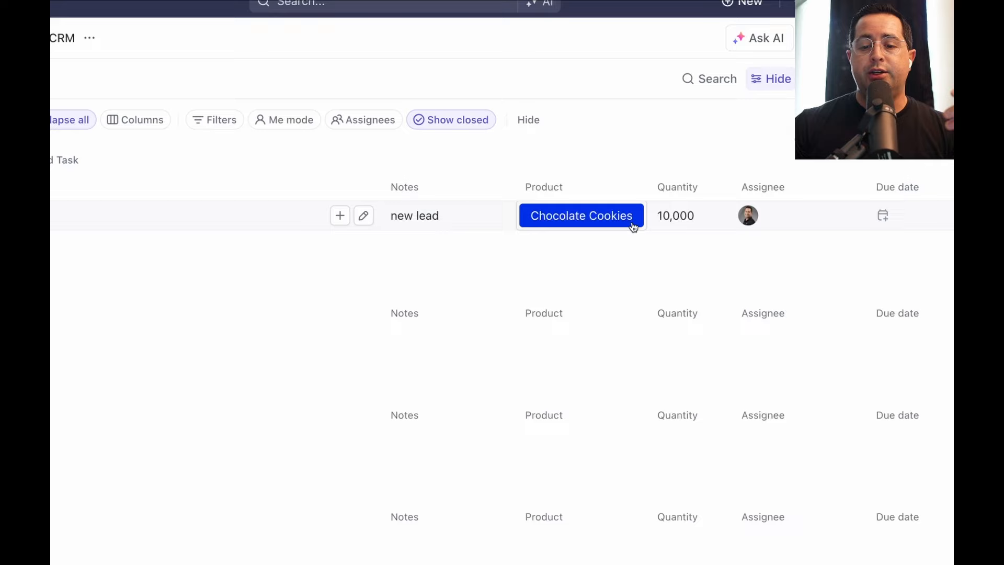
mouse_move(673, 227)
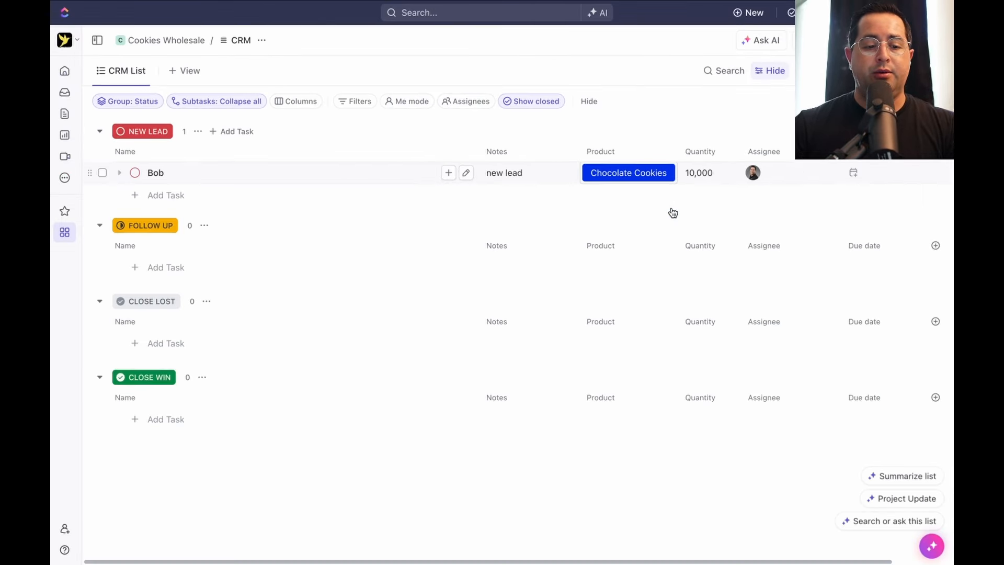
Add a second lead under New Lead with the note 'new Lead'
click(167, 195)
text(Sally)
key(Return)
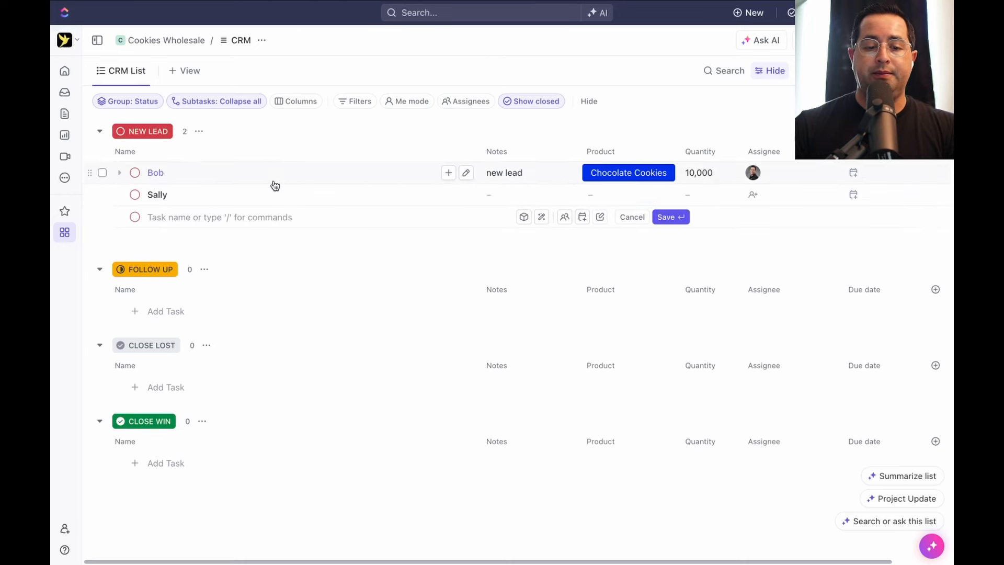
click(508, 192)
text(bew)
key(BackSpace)
key(BackSpace)
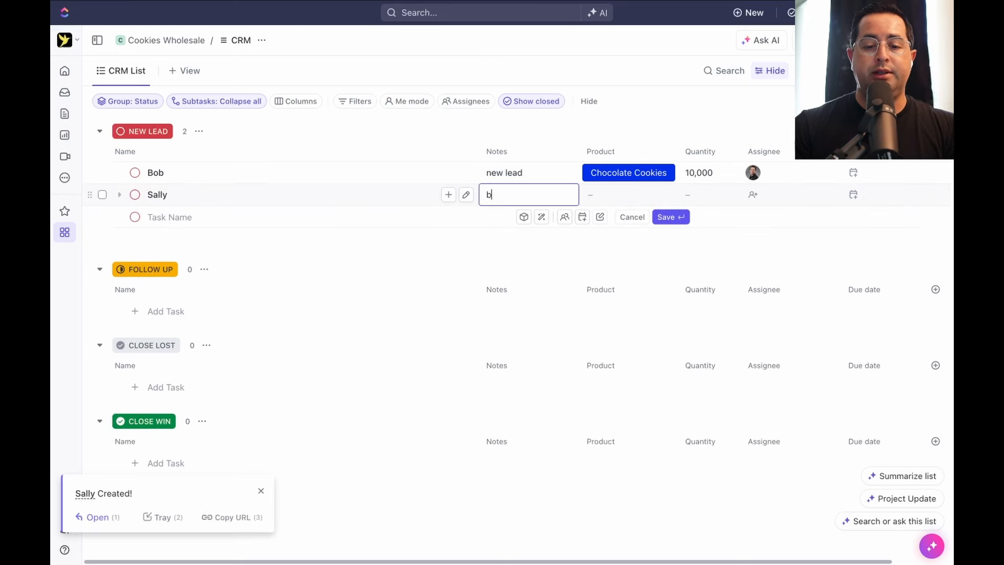
key(BackSpace)
text(new Lead)
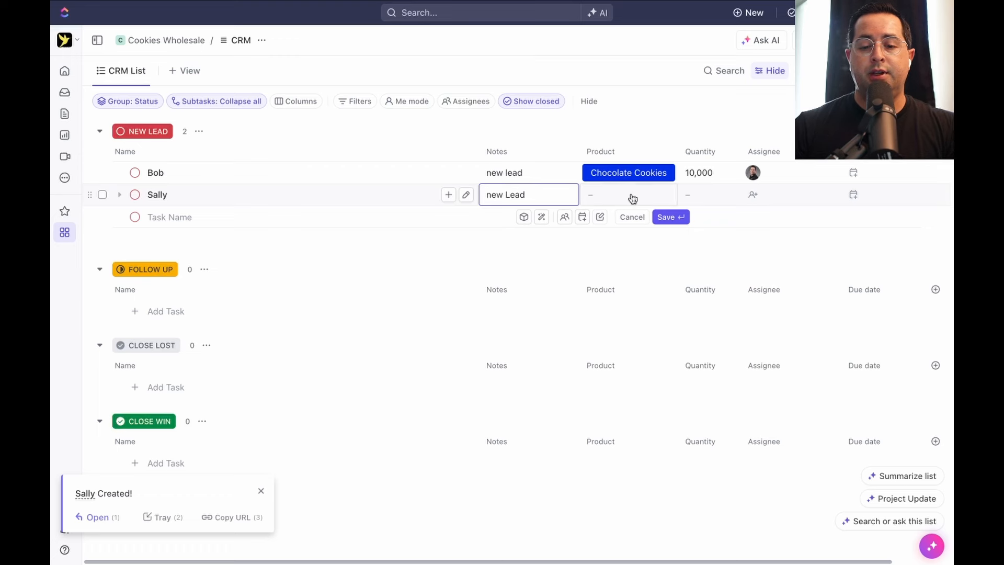
Set the second lead's product to Vanilla Cookies and quantity to 20,000
click(632, 195)
click(649, 320)
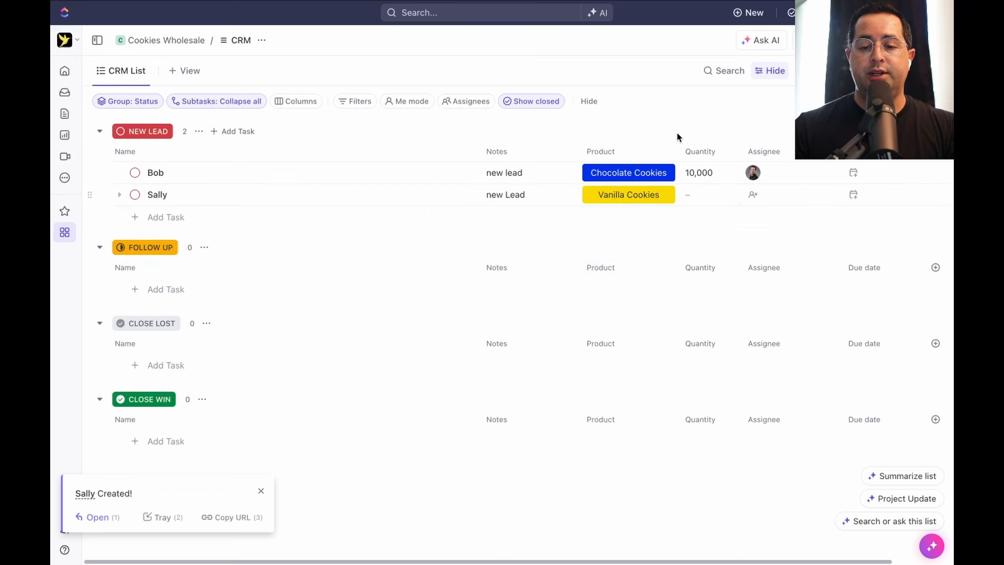
click(702, 203)
text(20,)
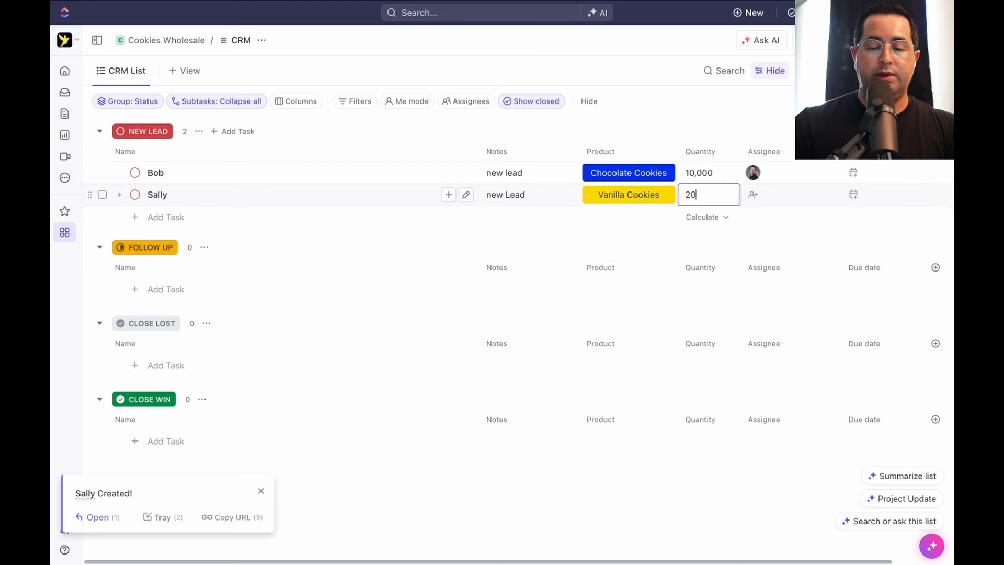
text(000)
key(Return)
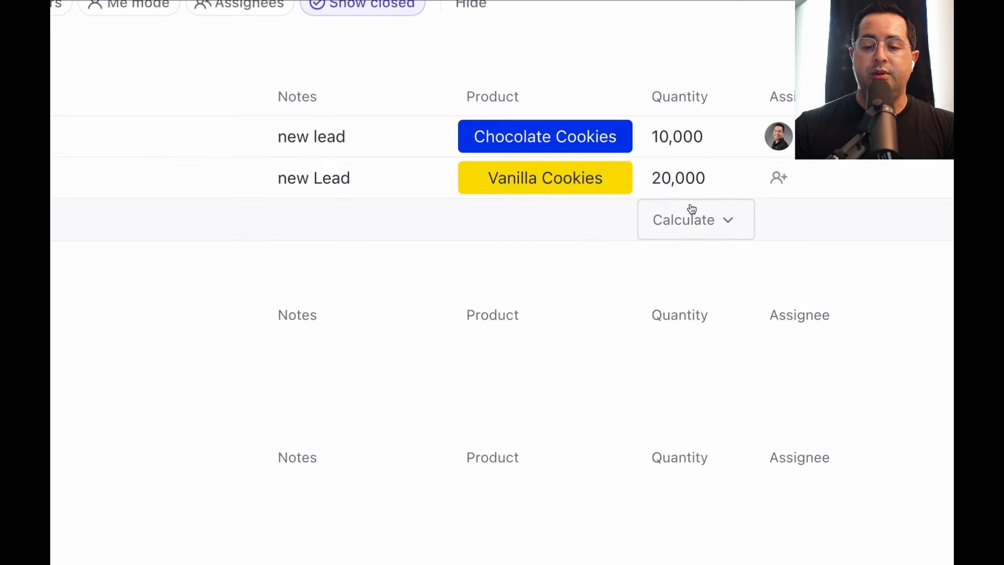
Add a Sum calculation under the Quantity column, showing 30,000 for the two New Lead leads
click(688, 230)
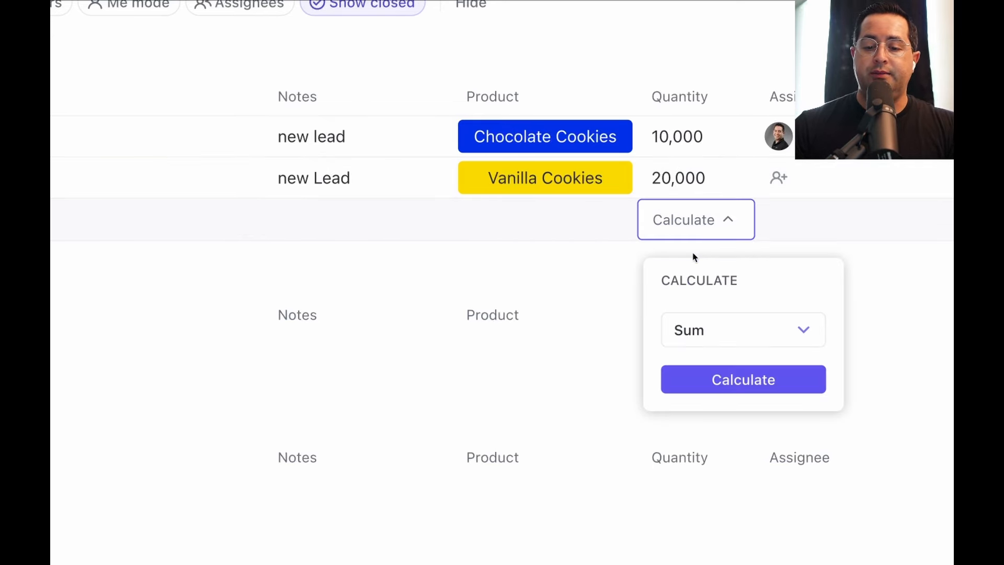
click(717, 329)
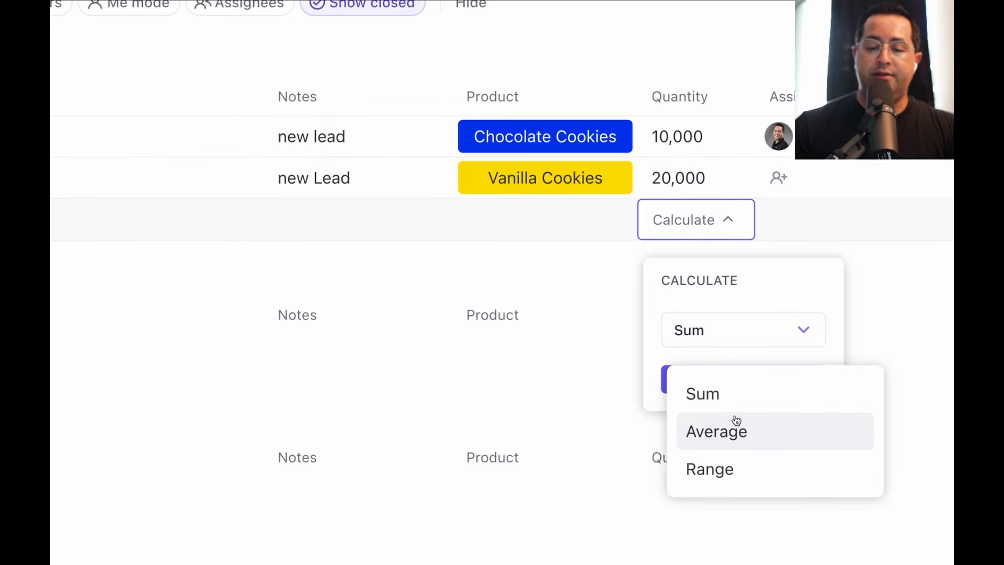
click(742, 400)
click(731, 383)
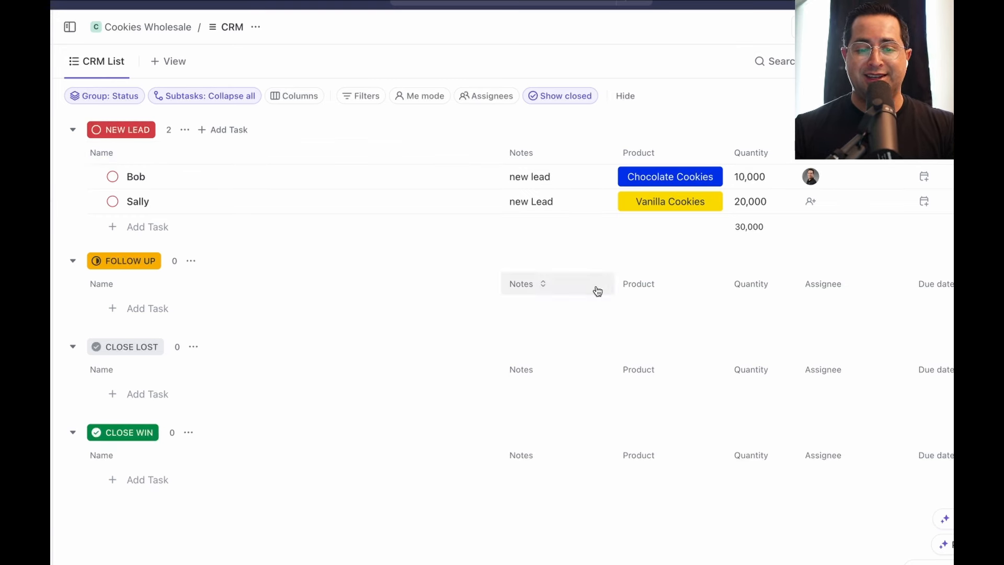
scroll(445, 257, right, 2)
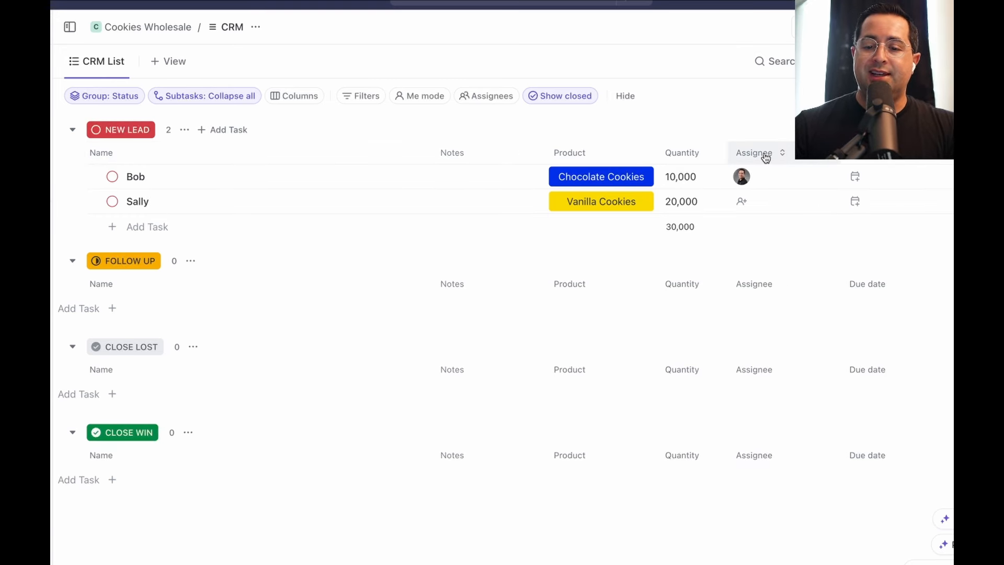
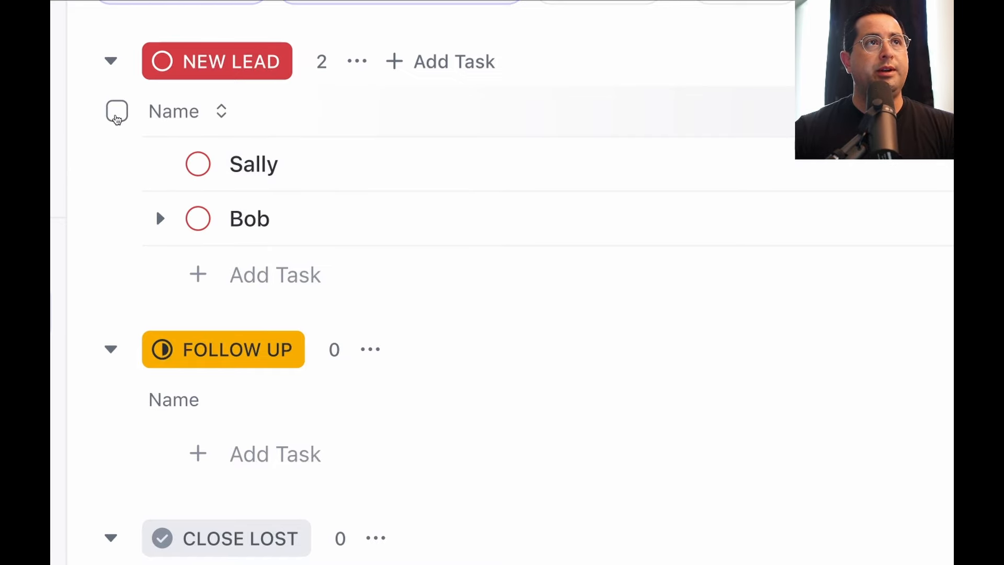
Select both New Lead leads and change their status to FOLLOW UP in bulk
click(113, 119)
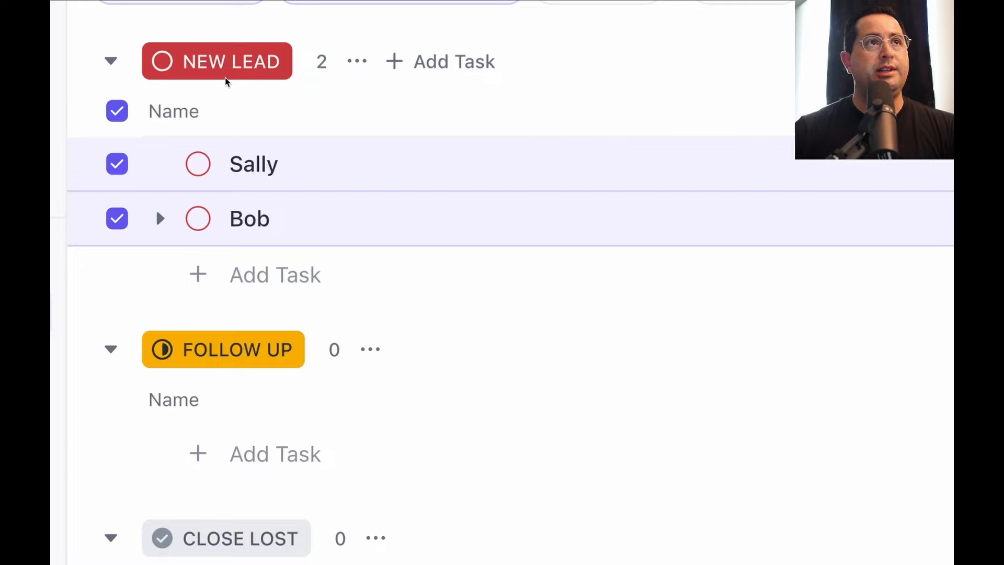
click(122, 168)
click(121, 218)
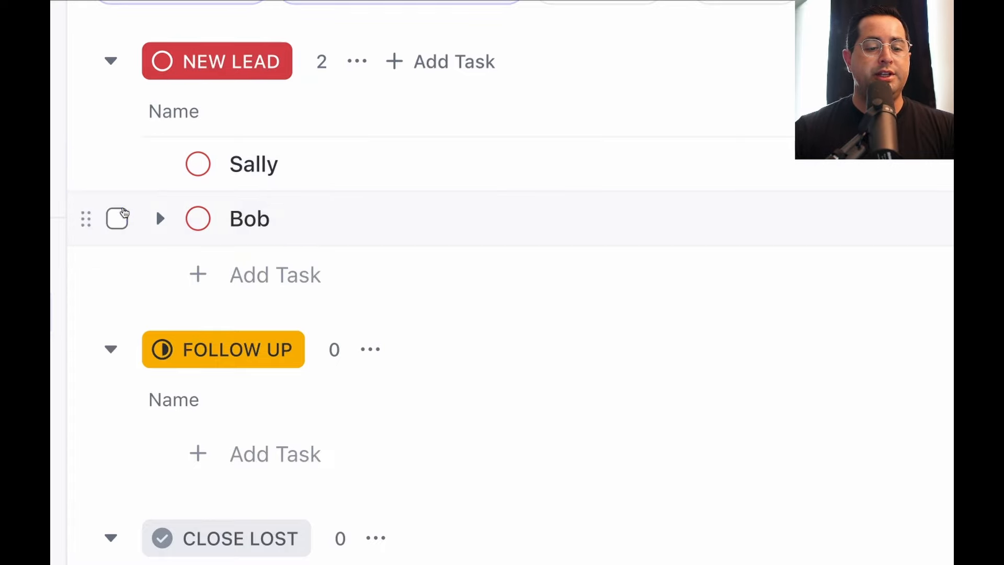
click(118, 222)
click(121, 165)
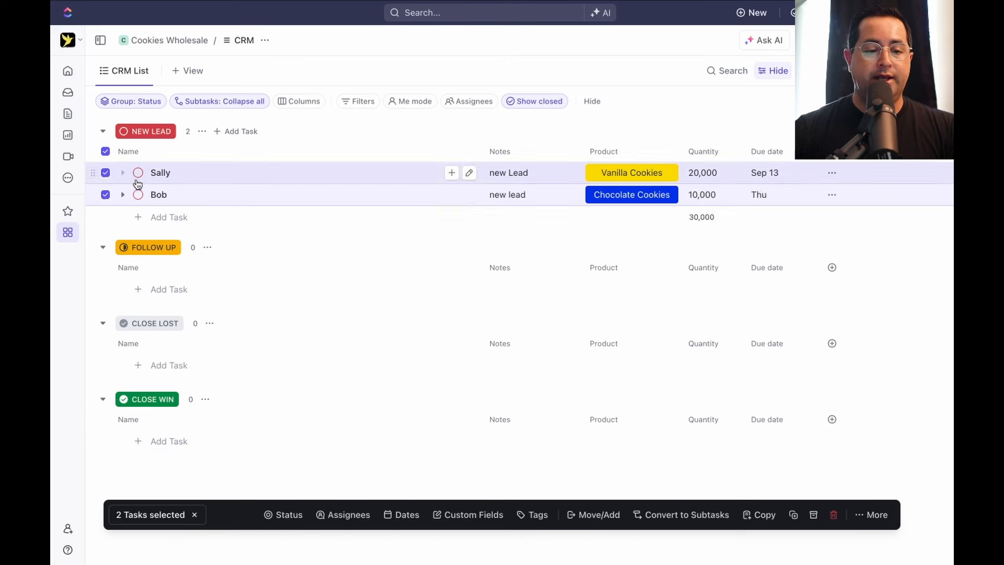
click(285, 515)
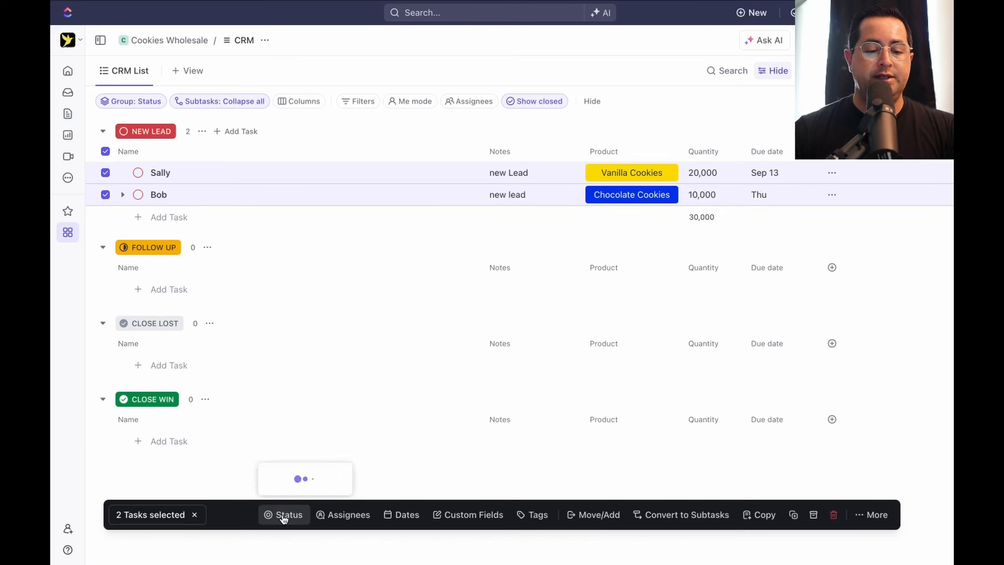
click(306, 407)
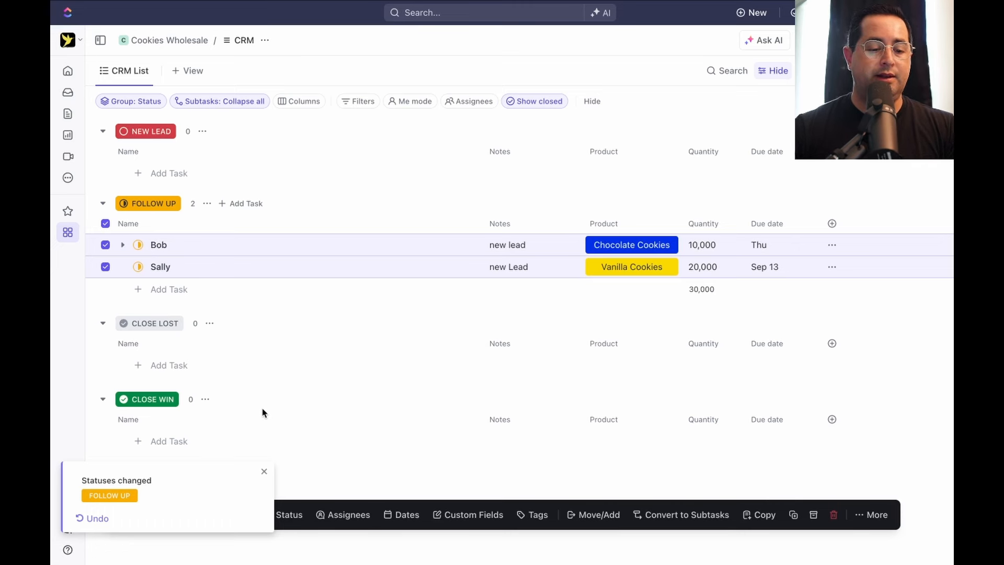
click(264, 471)
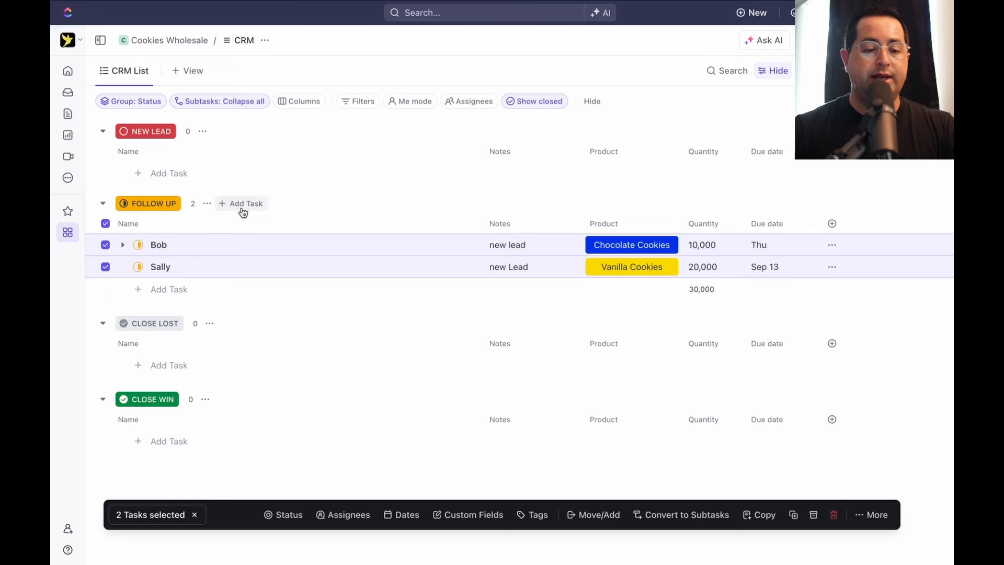
Clear the lead selection and open the Chocolate Cookies lead's task details
click(311, 217)
click(287, 234)
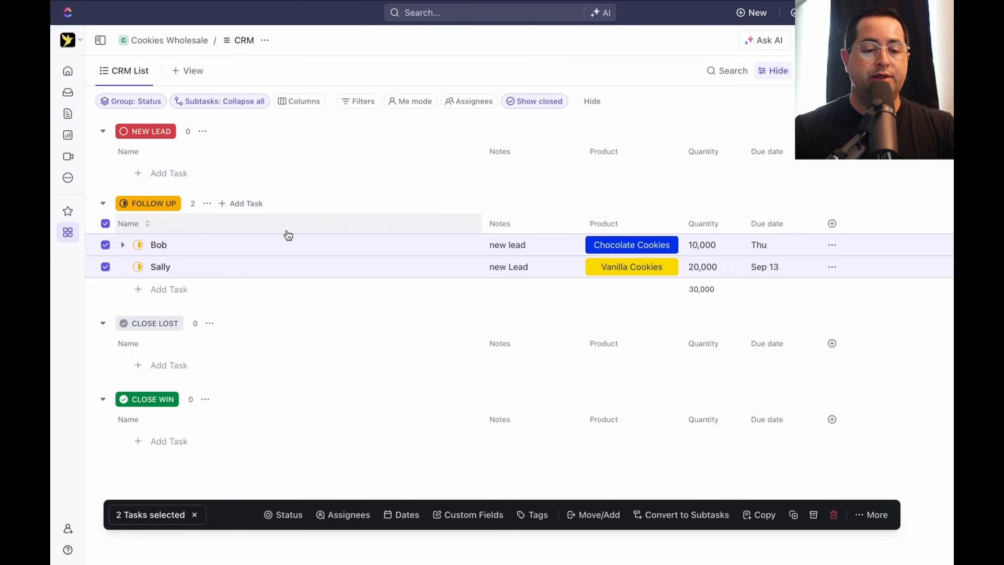
click(166, 246)
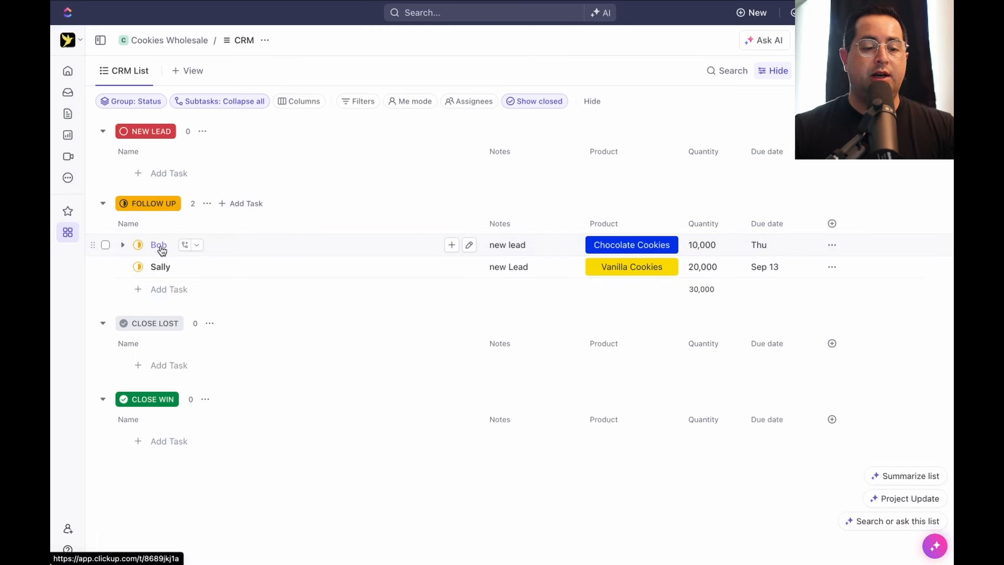
click(160, 245)
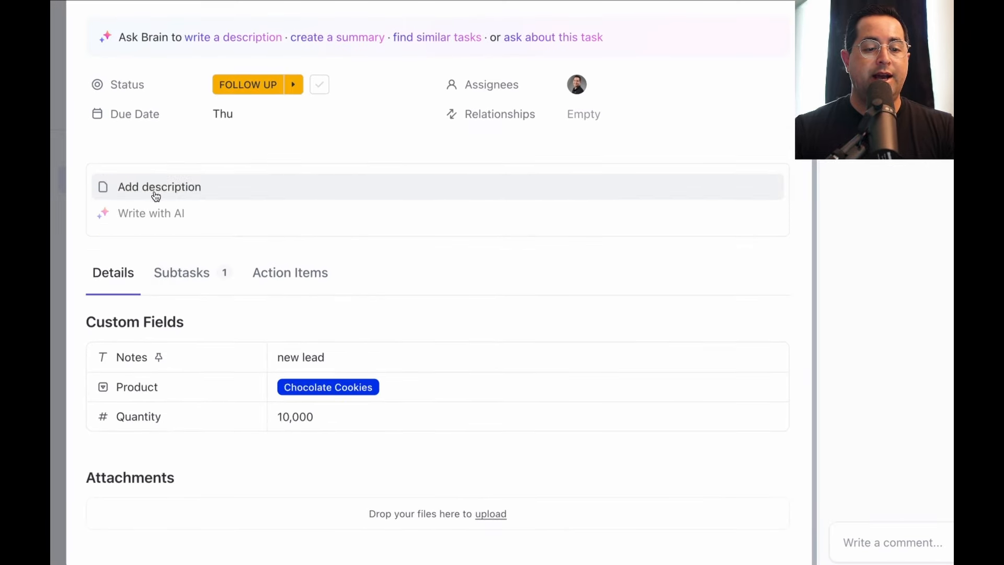
Type two lines of test text in the description, then delete it all
click(151, 189)
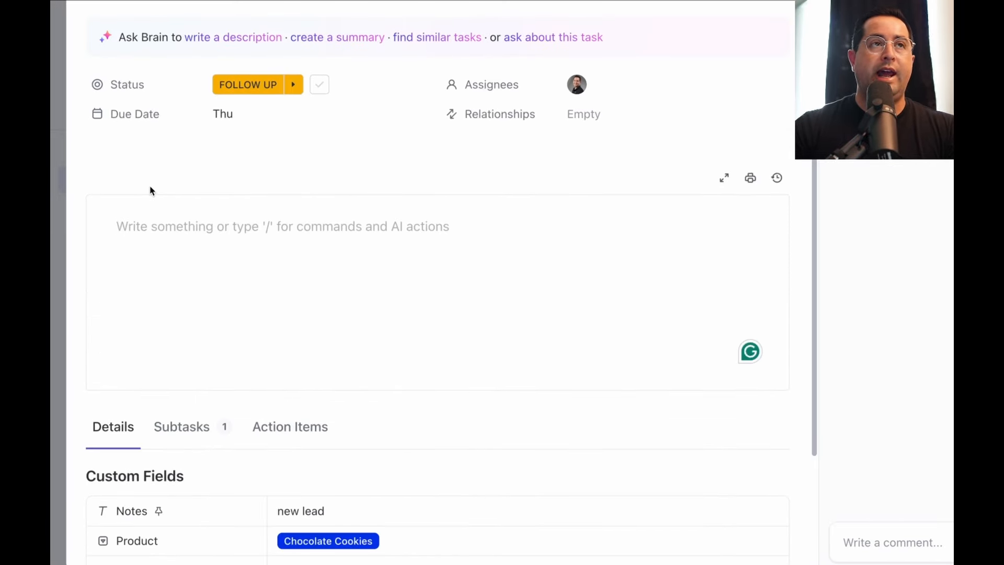
text(asd;kfjhaklsdfjasdkjfhasd)
key(Return)
text(asdkjfhlaskjdfhasdjkfhal)
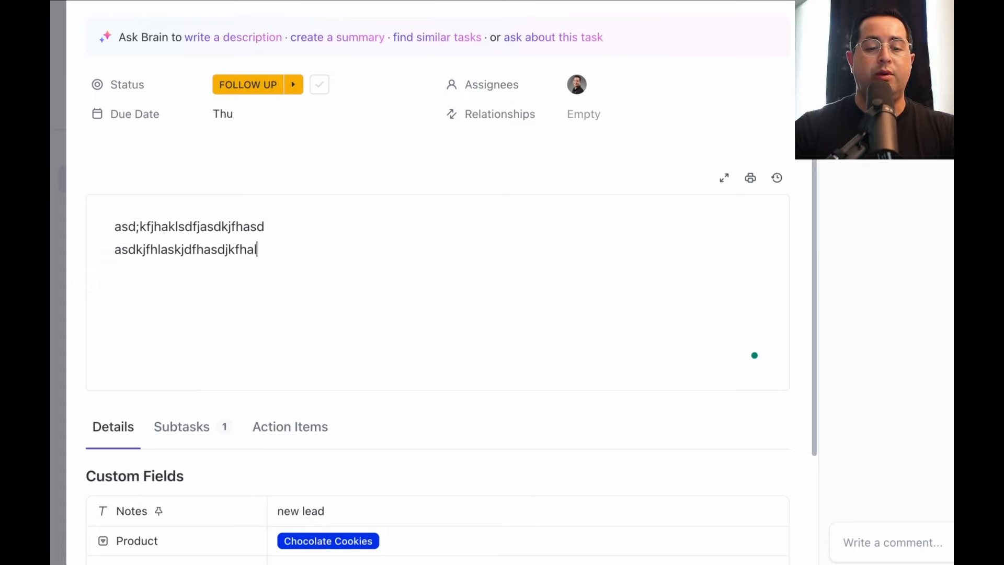
key(ctrl+a)
key(BackSpace)
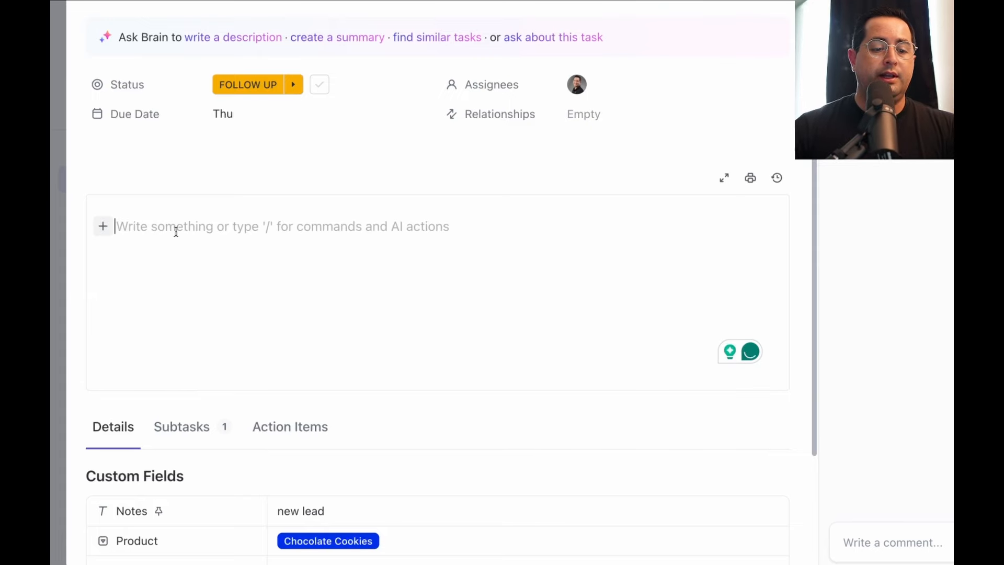
Insert a table with headers 'name' and 'note', add a fourth row, and add a line below
click(103, 228)
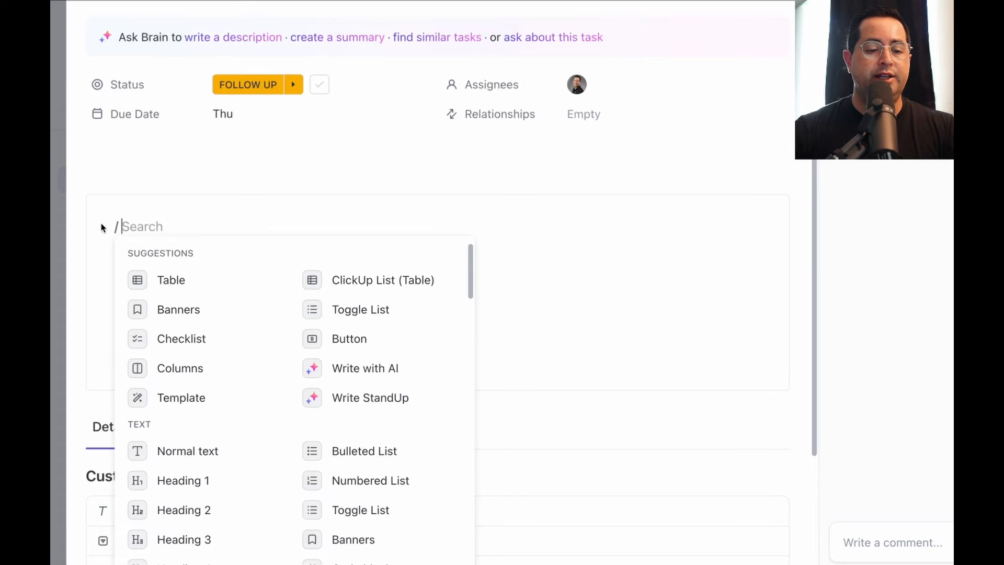
click(209, 282)
text(name)
key(Tab)
text(note)
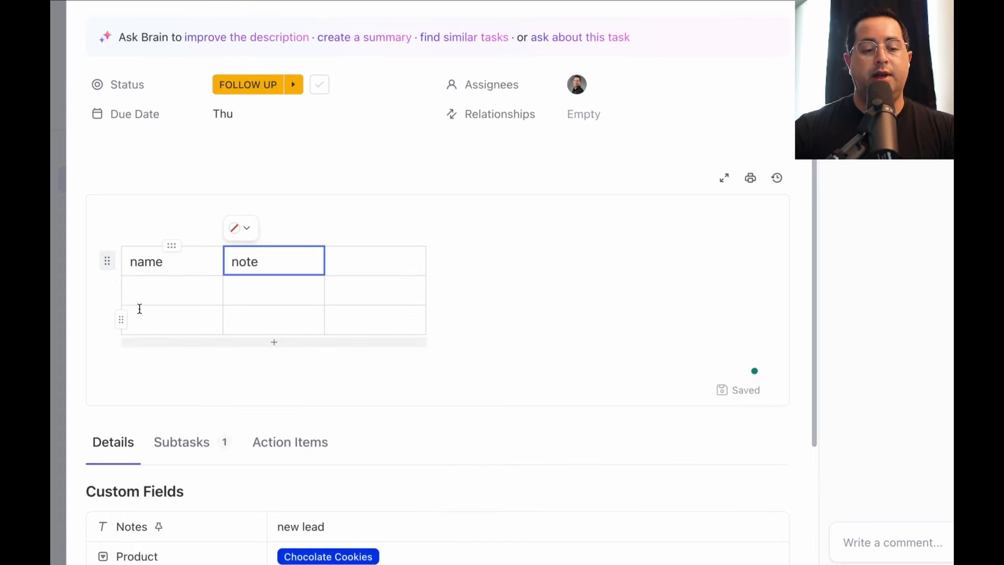
click(139, 340)
click(118, 398)
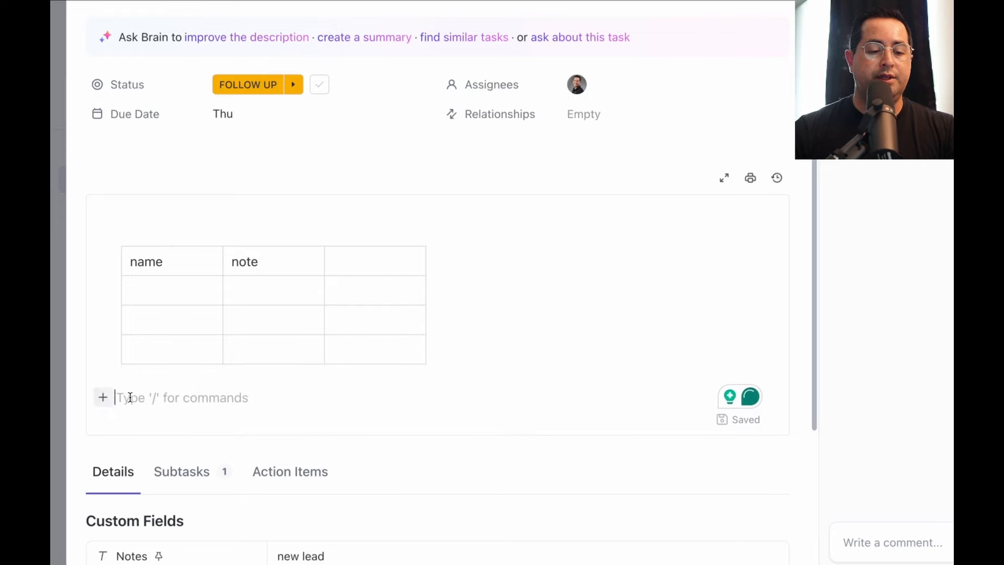
Add a Heading 1 block reading 'Header 1' below the table
click(101, 397)
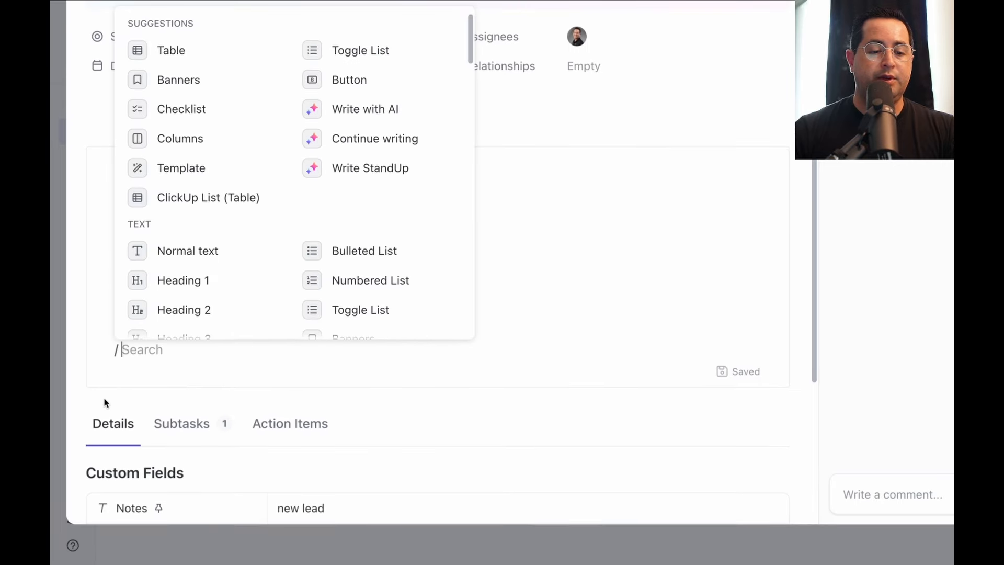
click(208, 280)
text(Header 1)
key(Return)
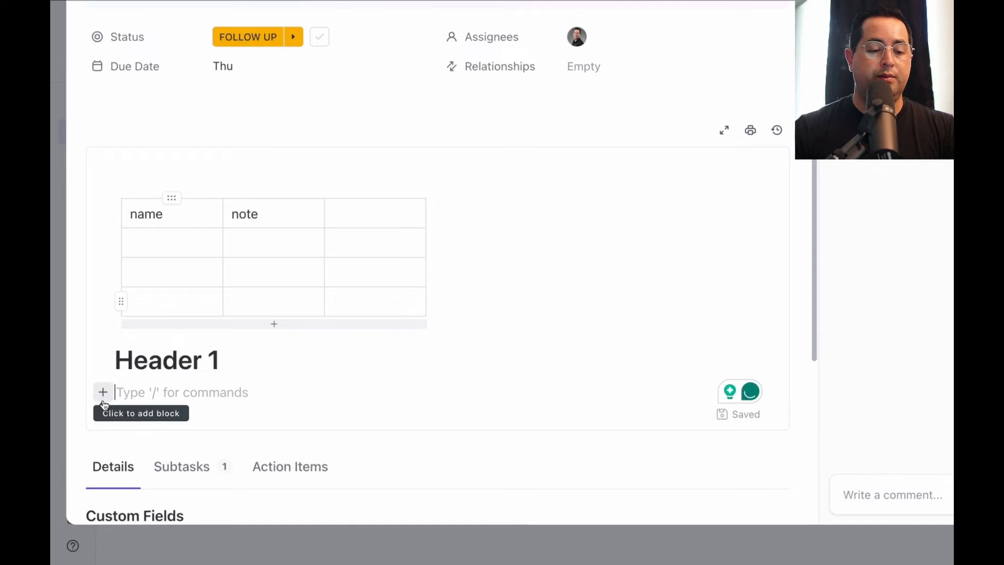
Add a bulleted list item 'bullet points' and end the list with a plain line
click(102, 393)
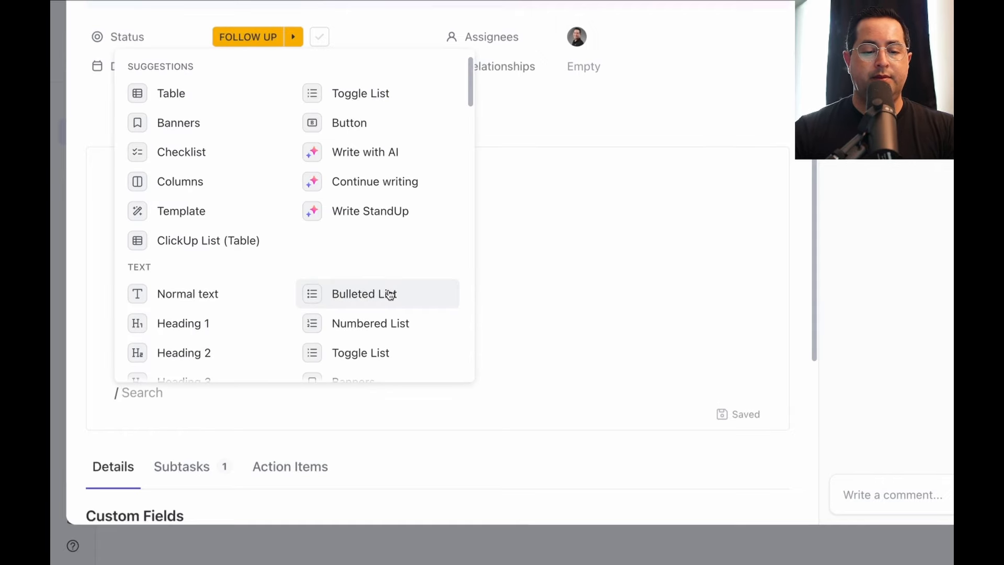
click(325, 294)
text(bullet points)
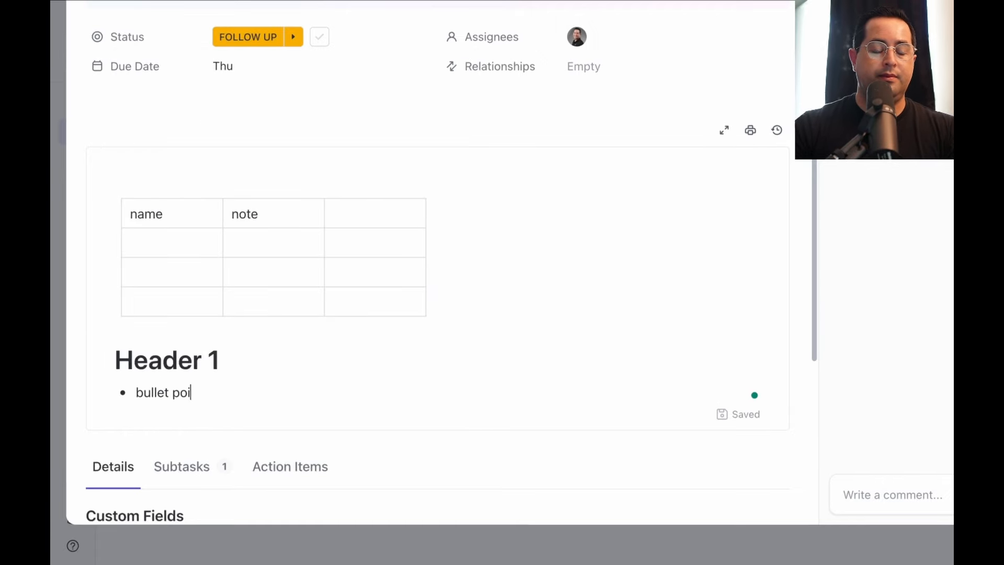
key(Return)
key(BackSpace)
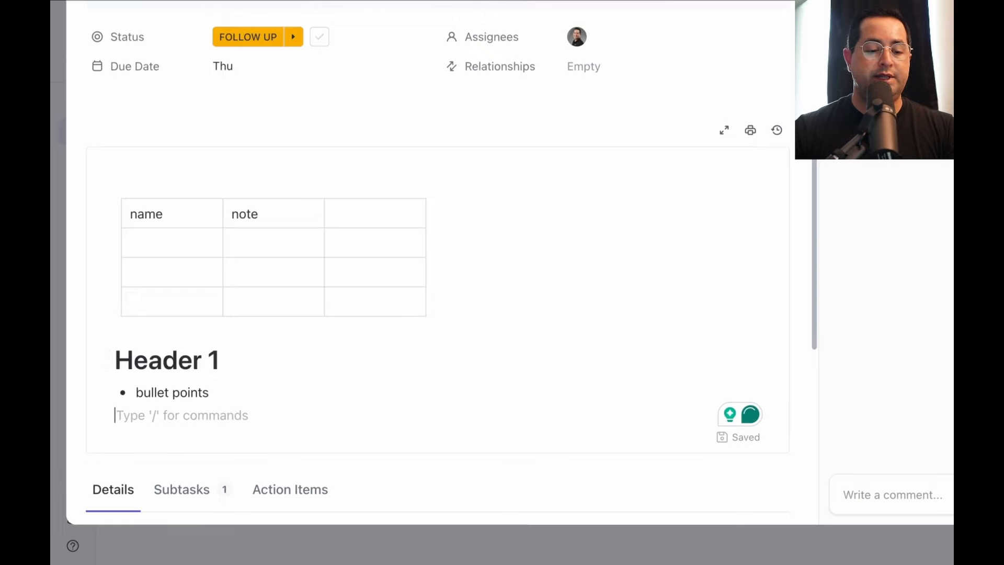
Add checklist items 'do this' and 'then do that', and tick both off
click(101, 414)
click(208, 183)
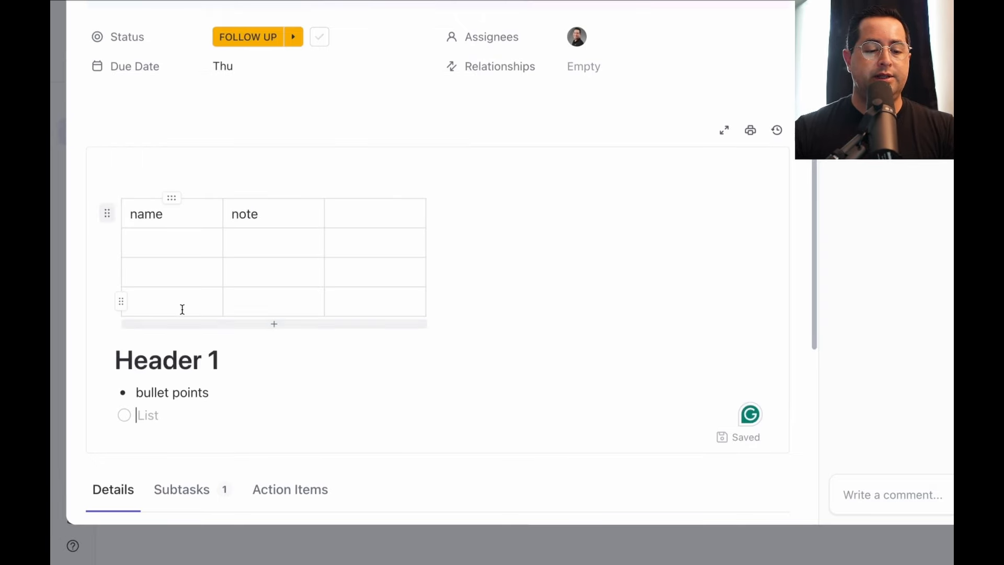
text(do this)
key(Return)
text(then do that)
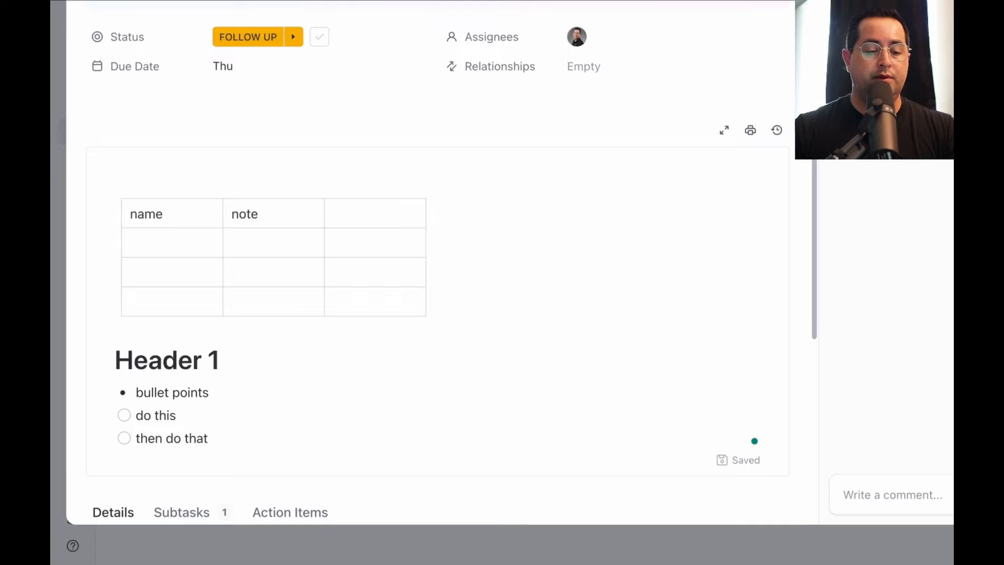
click(124, 415)
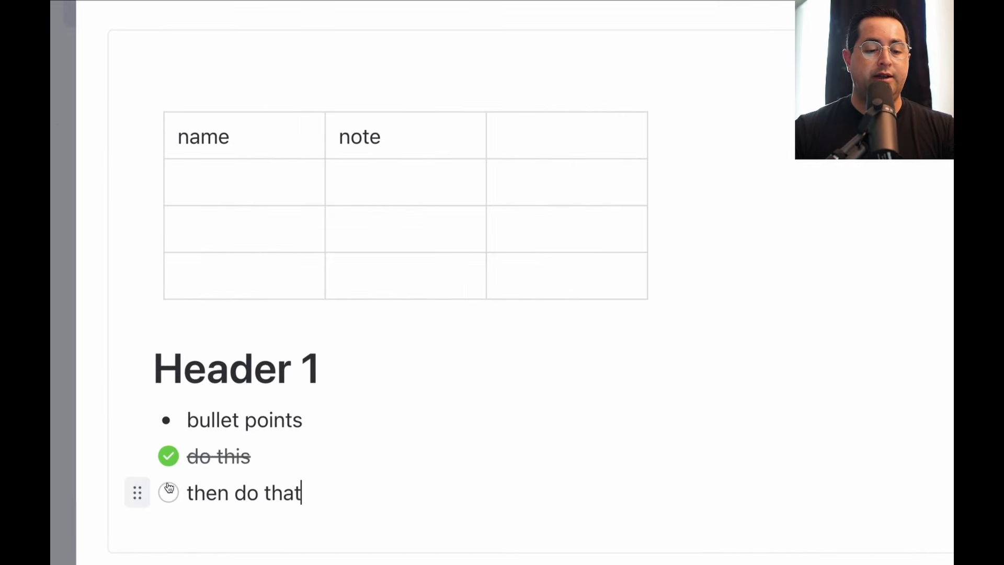
click(169, 488)
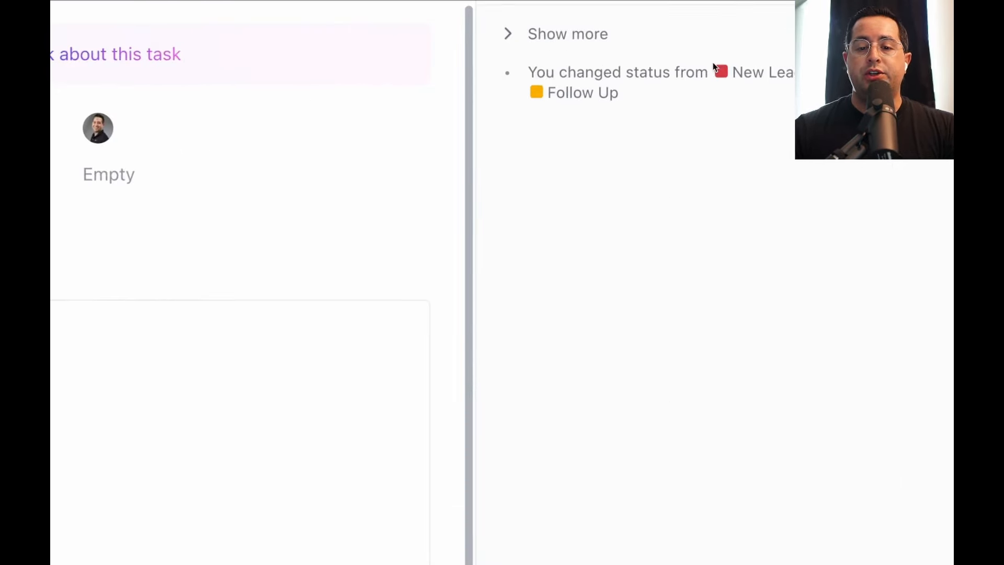
Show more in the Activity panel and scroll through the task's full change history
click(568, 34)
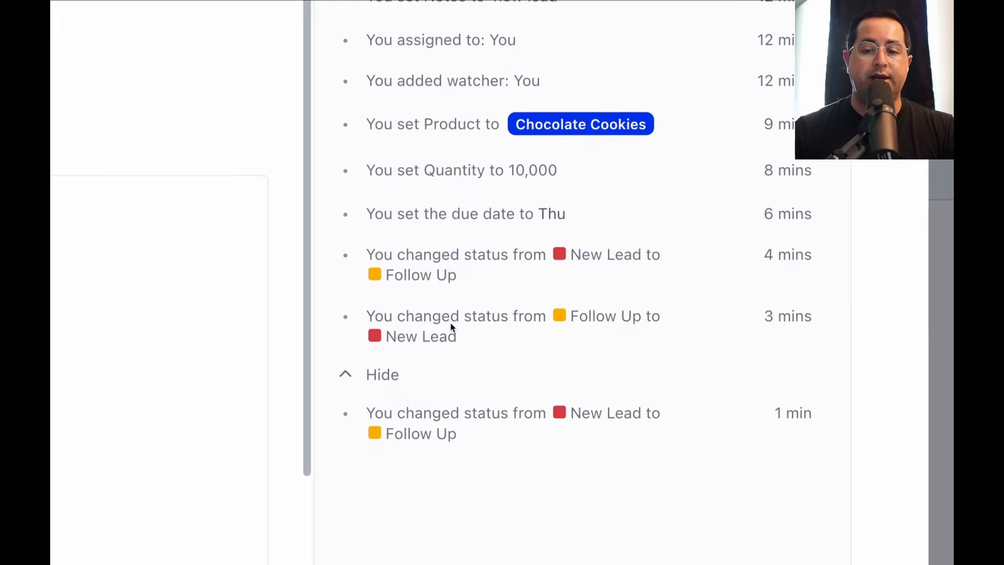
scroll(612, 328, up, 3)
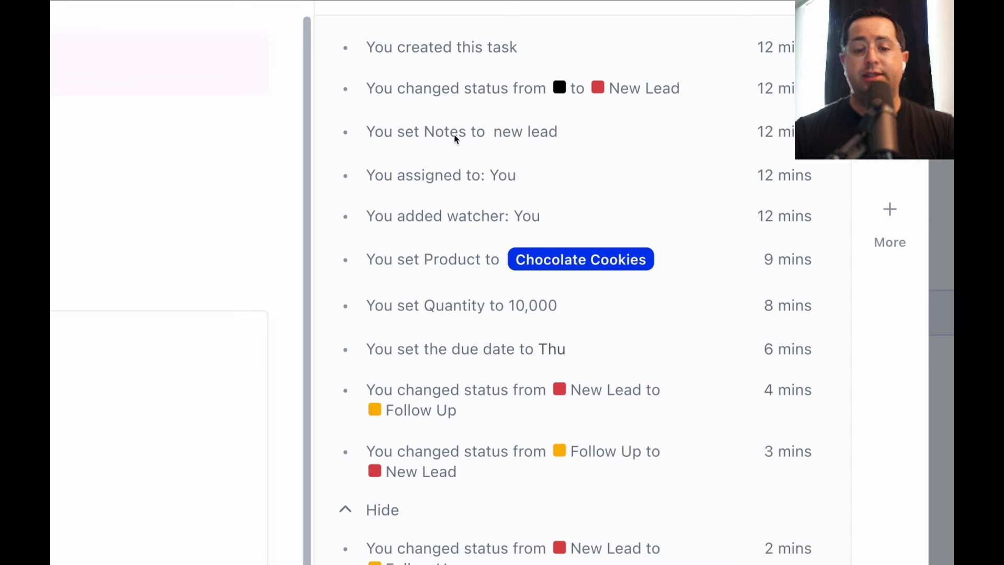
scroll(542, 136, down, 2)
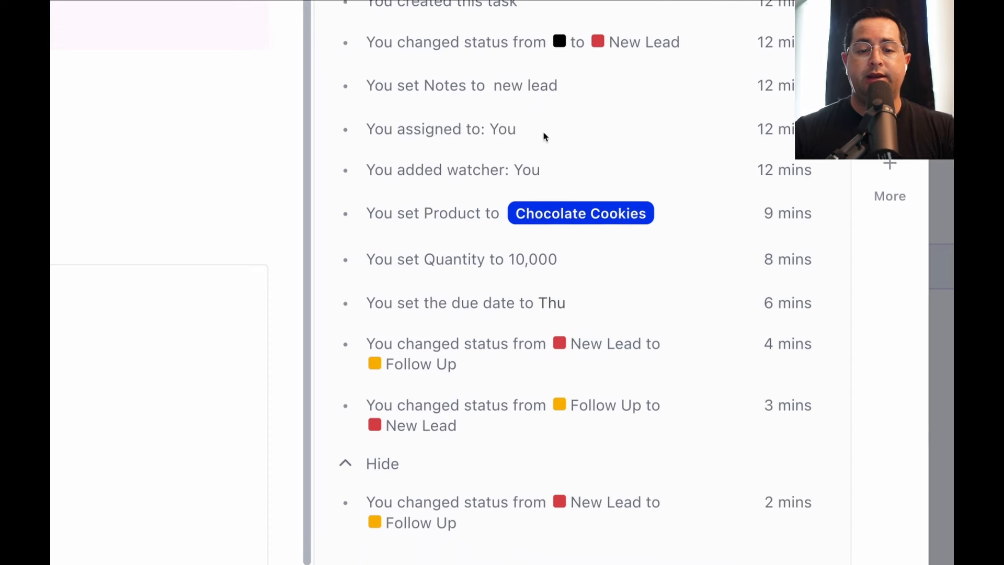
scroll(493, 119, down, 2)
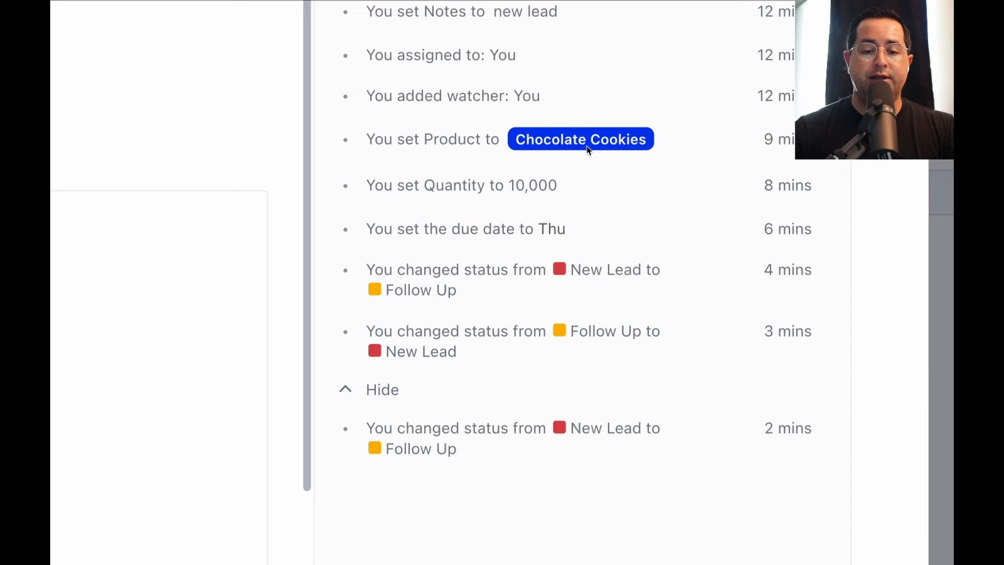
scroll(567, 184, down, 2)
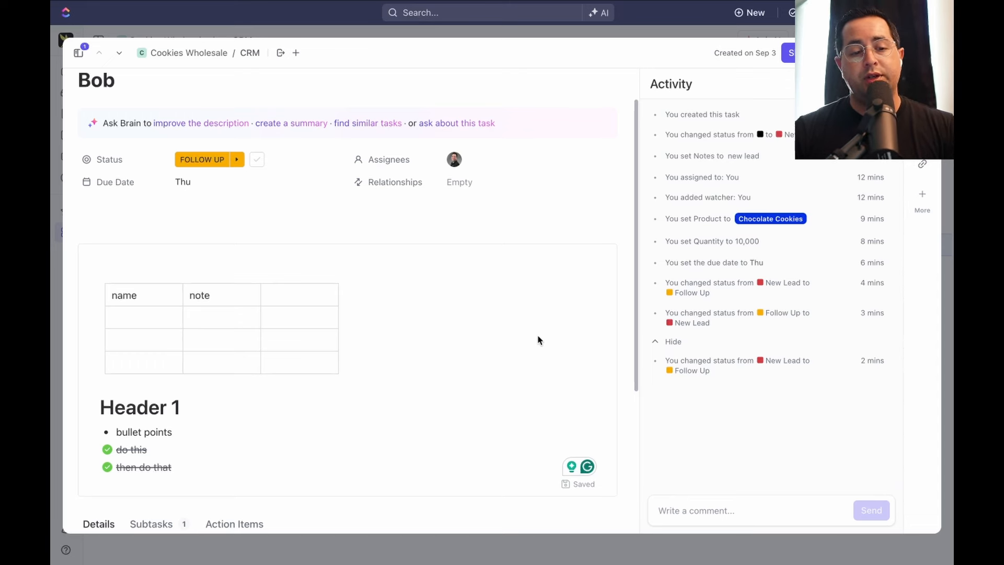
Post the comment 'notes' on the task, then scroll to its custom fields
click(729, 521)
text(@)
key(BackSpace)
text(notes)
key(Return)
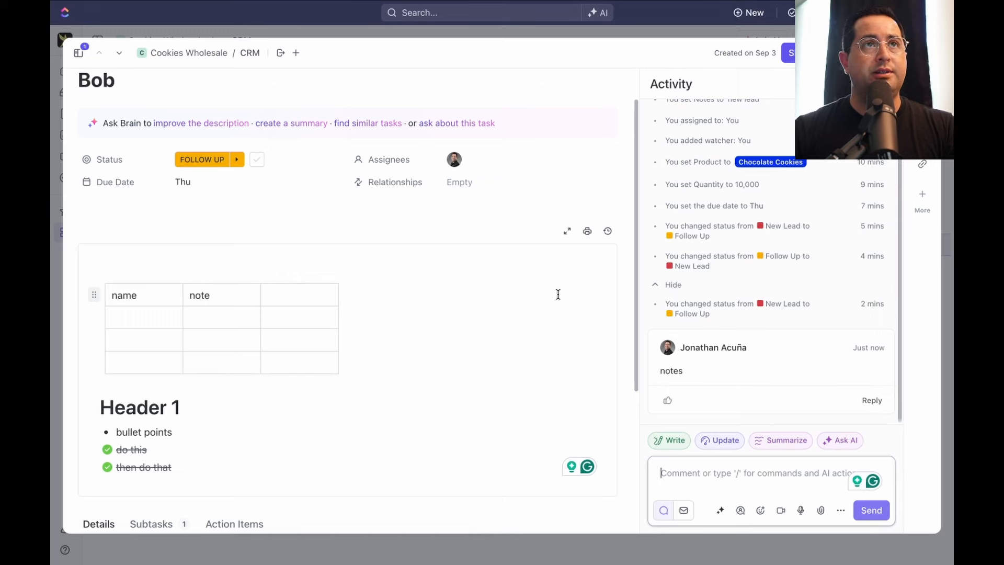
scroll(256, 322, up, 1)
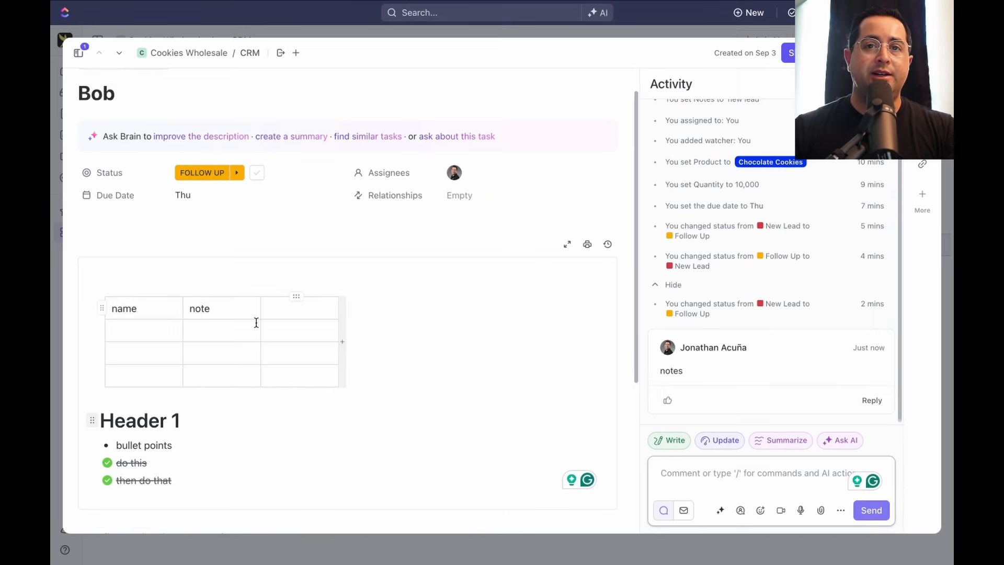
scroll(257, 323, down, 5)
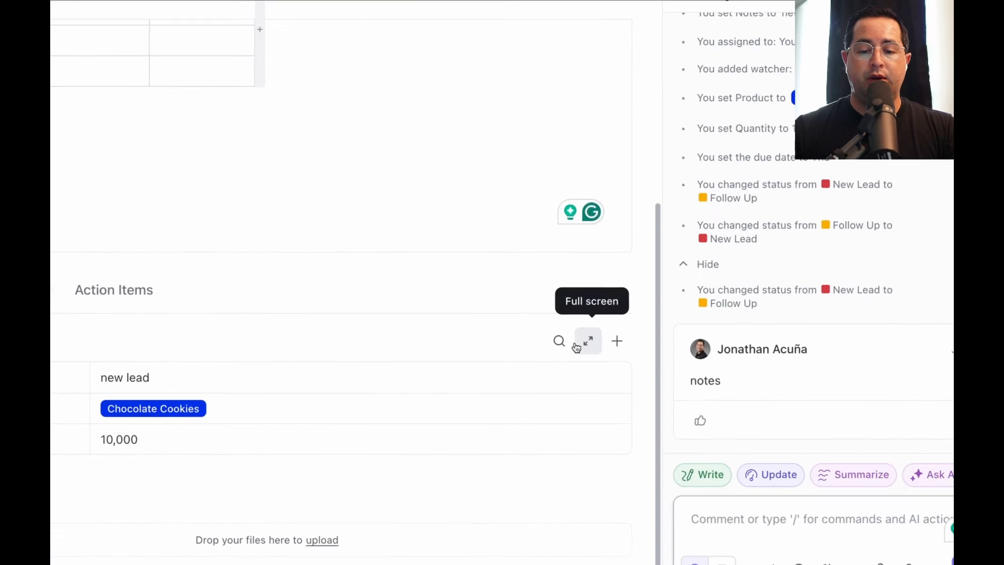
Create a new custom field and filter its field types by 'email'
click(616, 341)
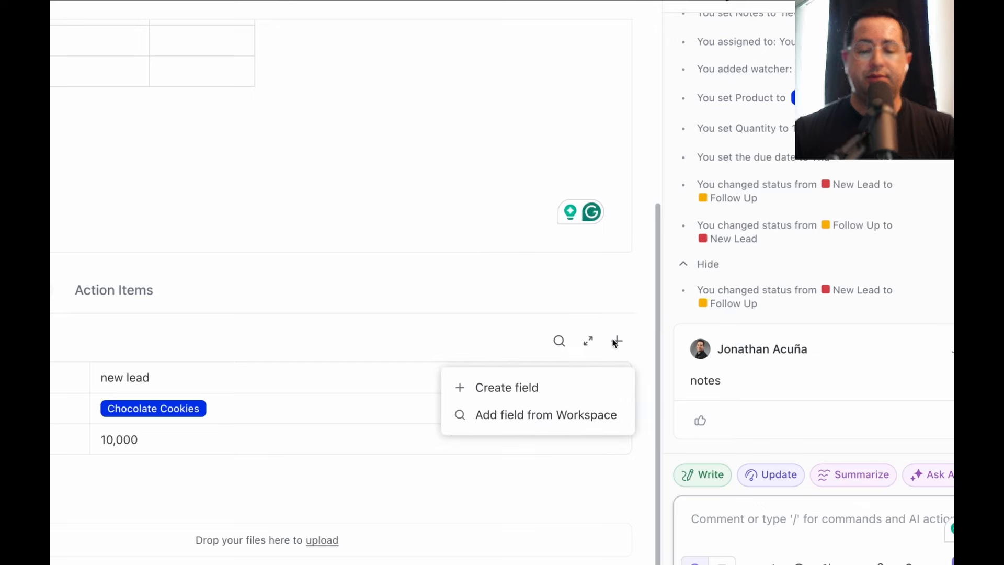
click(528, 388)
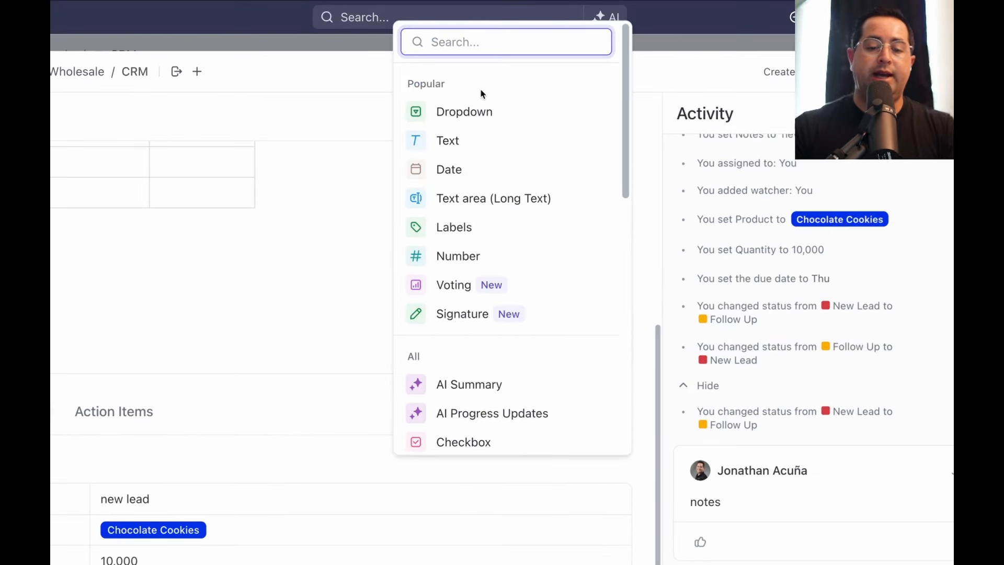
text(email)
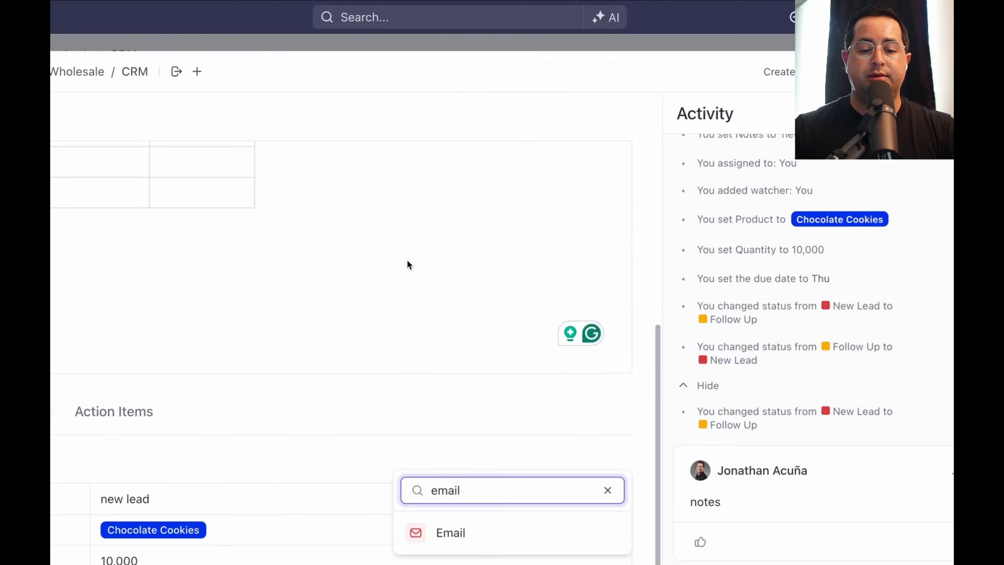
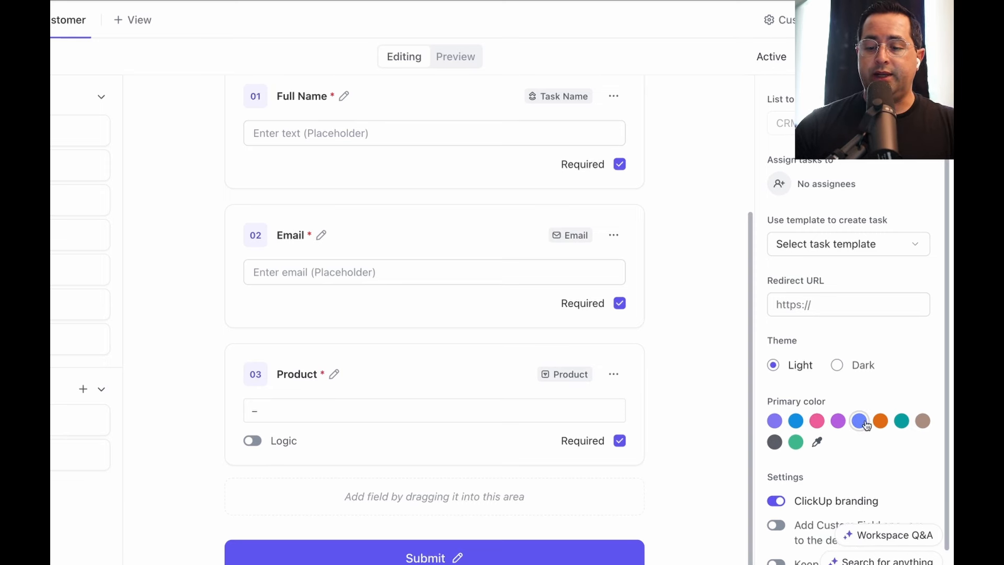
Scroll through the New Customer form builder and switch it from Editing to Preview mode
scroll(832, 421, down, 2)
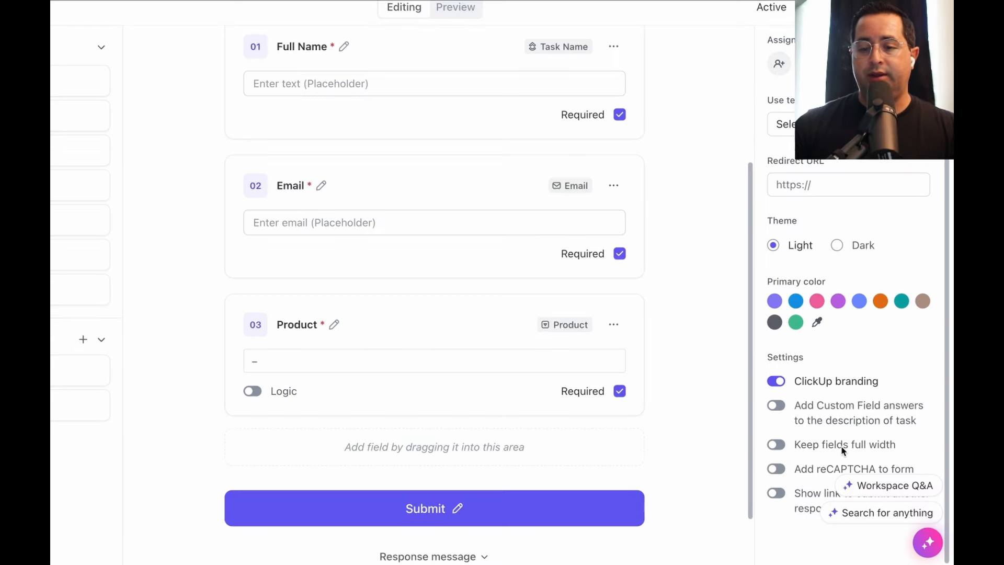
scroll(843, 450, up, 2)
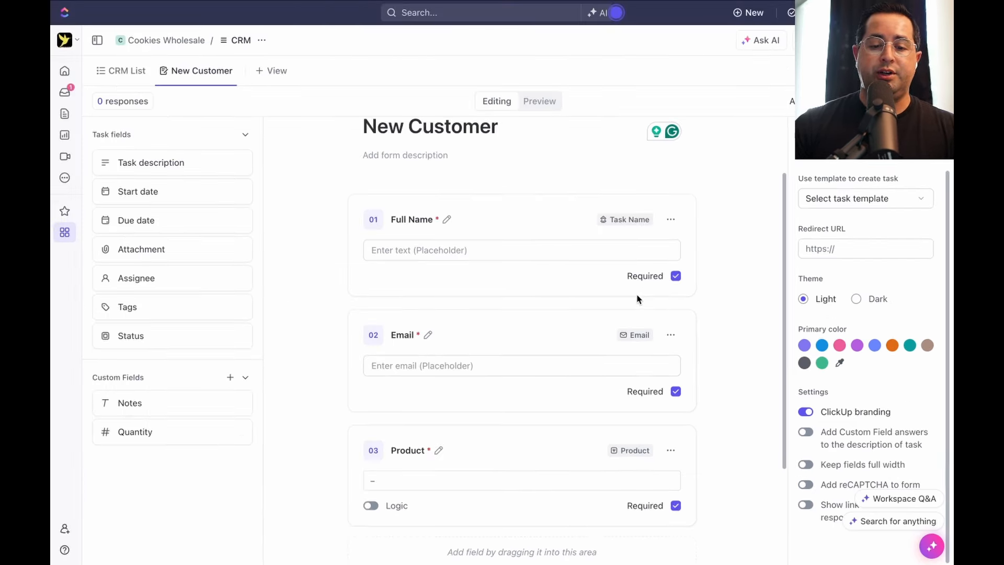
click(539, 101)
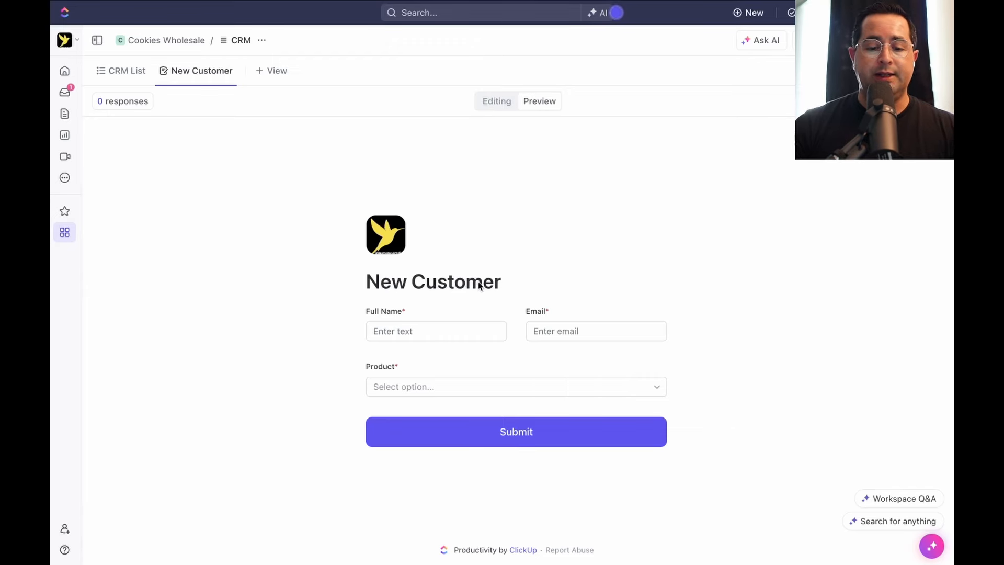
Check the form's Thank You response message, then preview again and open the public form link
click(496, 101)
scroll(549, 398, down, 5)
click(544, 504)
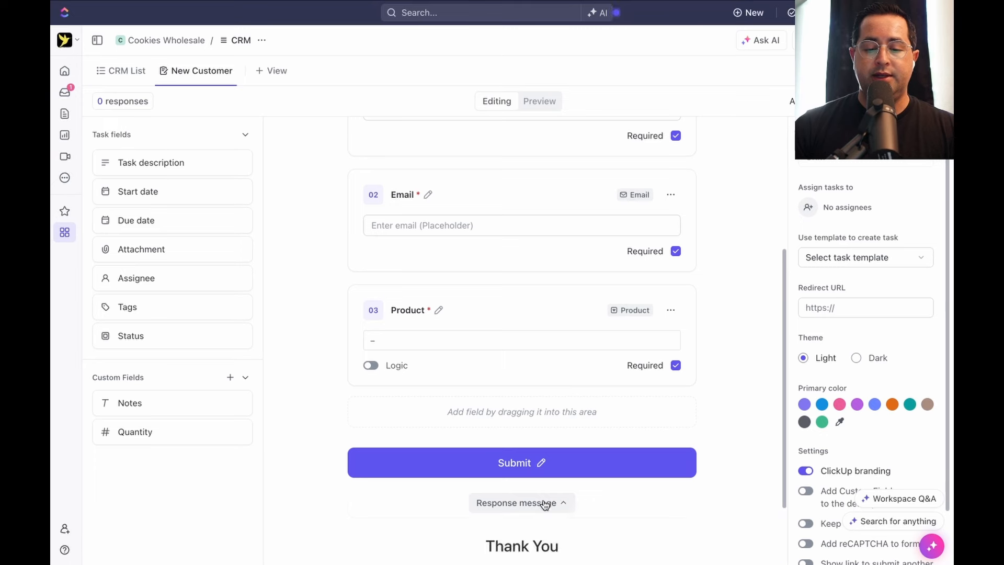
scroll(533, 497, down, 2)
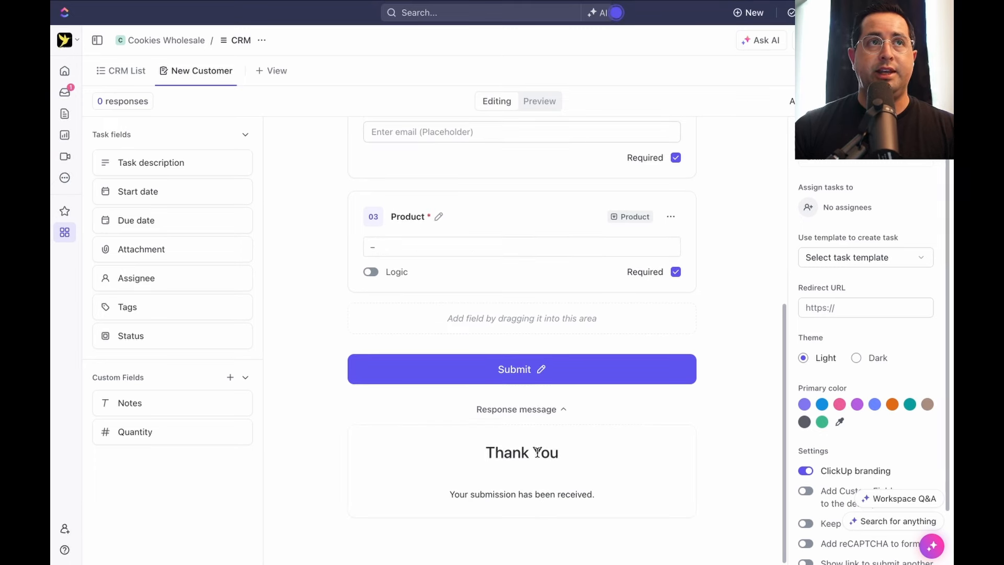
scroll(537, 452, up, 6)
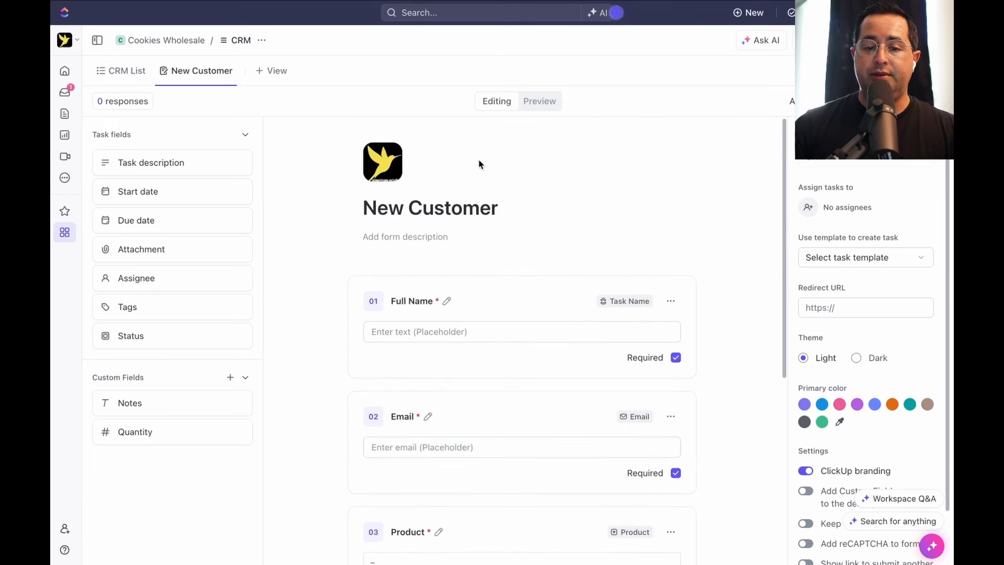
click(542, 101)
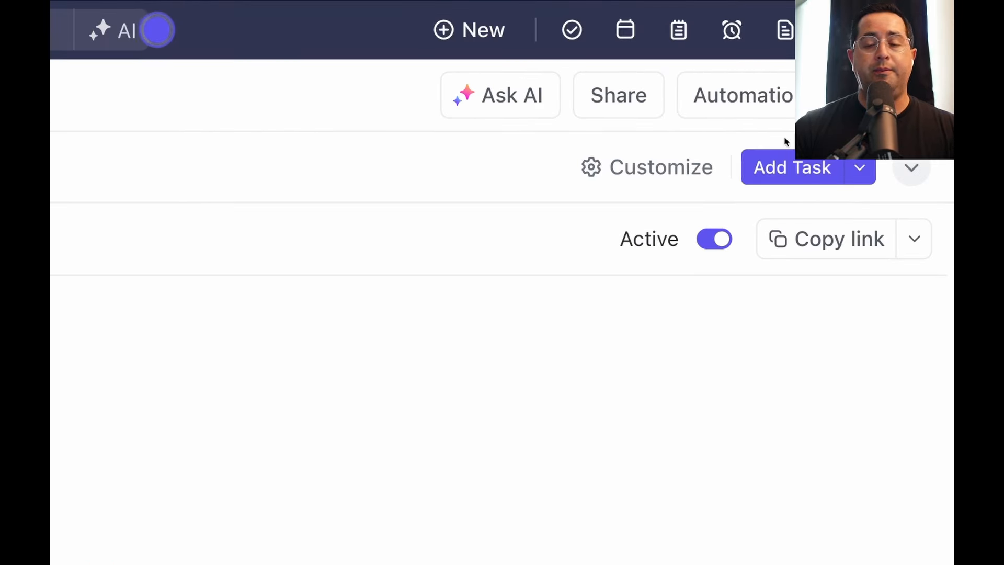
click(914, 239)
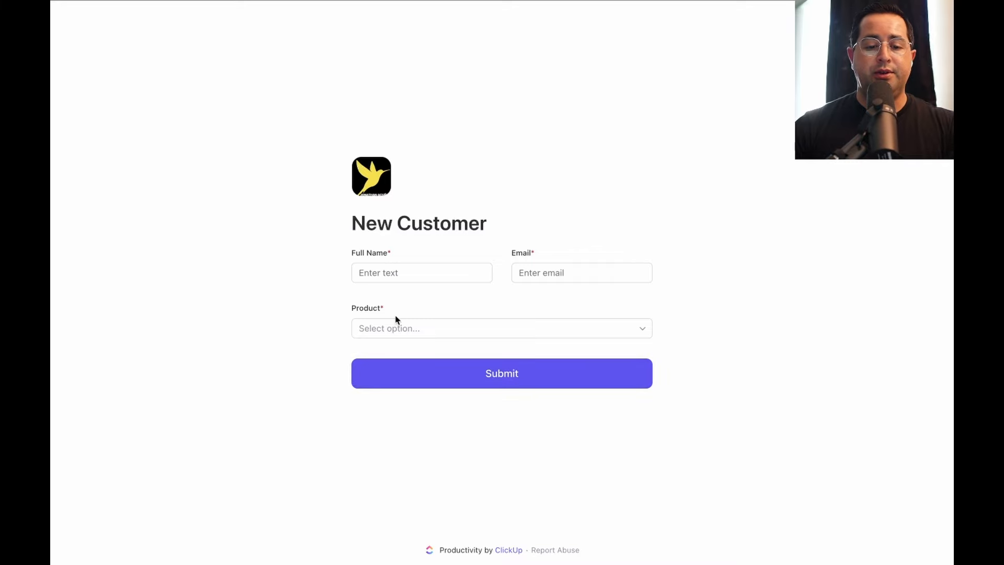
Submit a test entry with a customer's full name, e-mail address and Chocolate Cookies as product
click(410, 280)
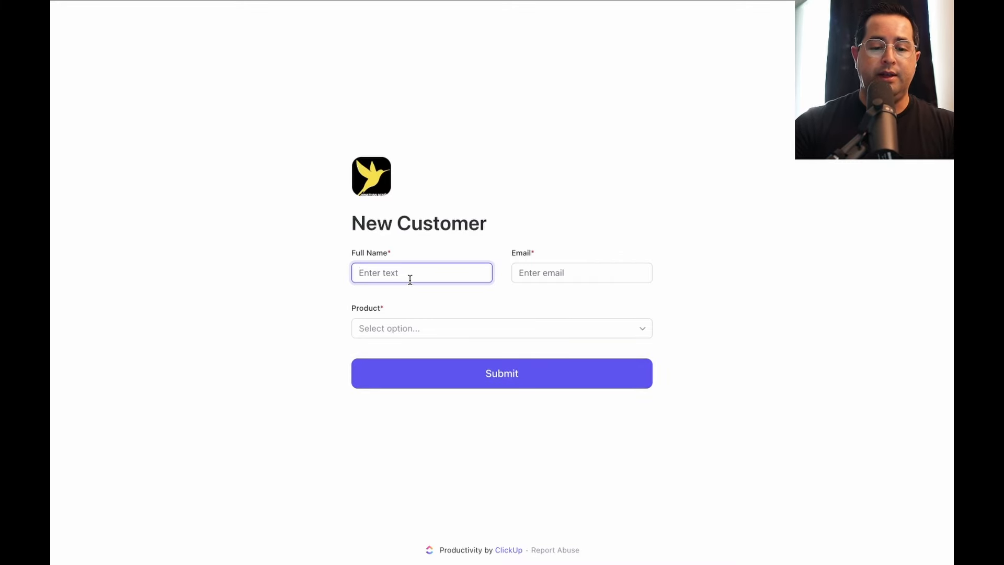
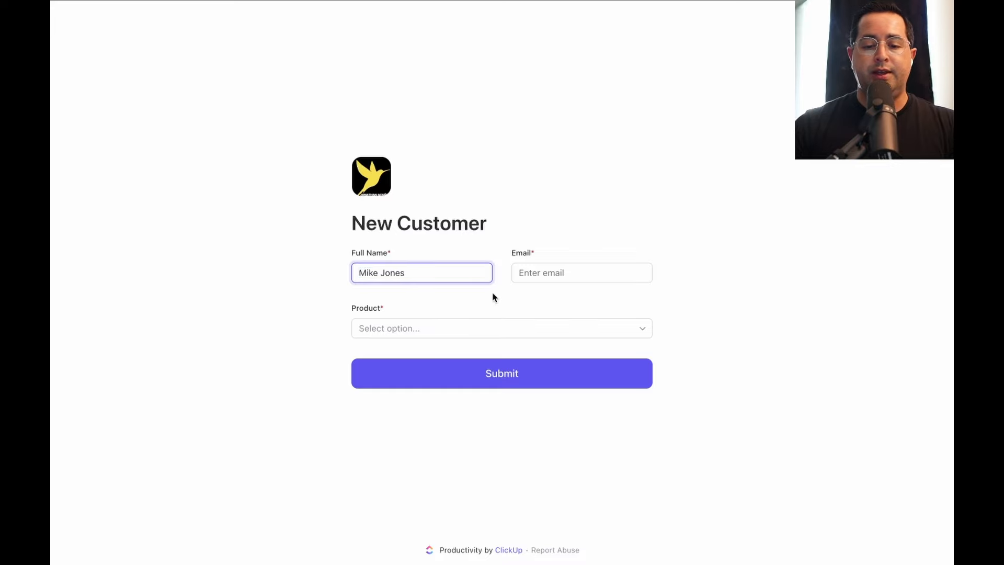
key(Tab)
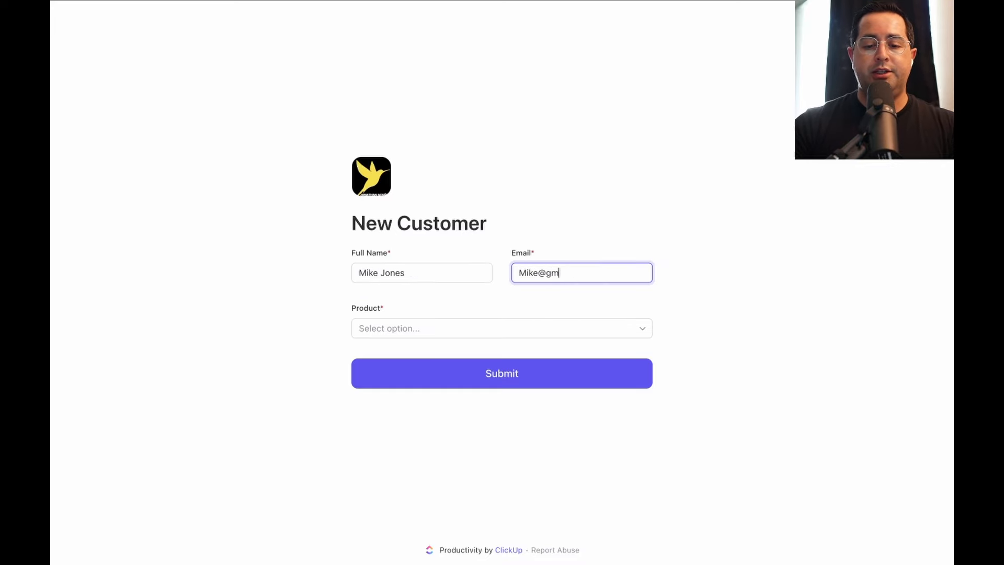
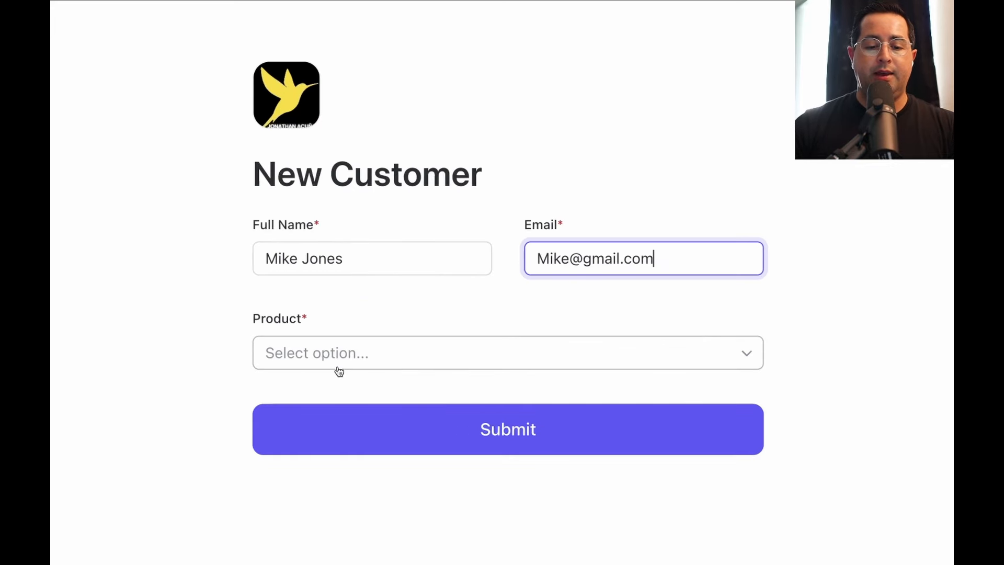
click(412, 326)
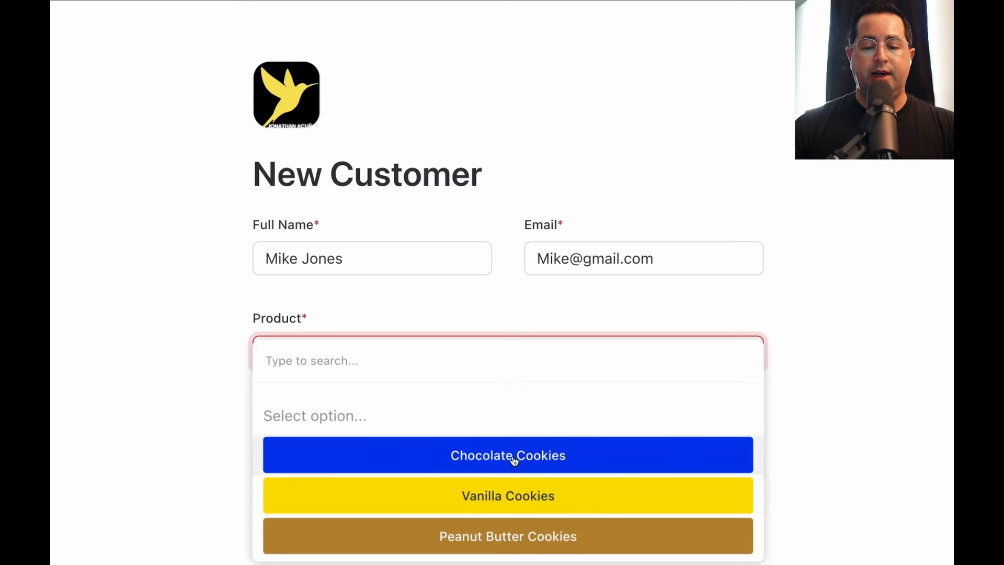
click(437, 453)
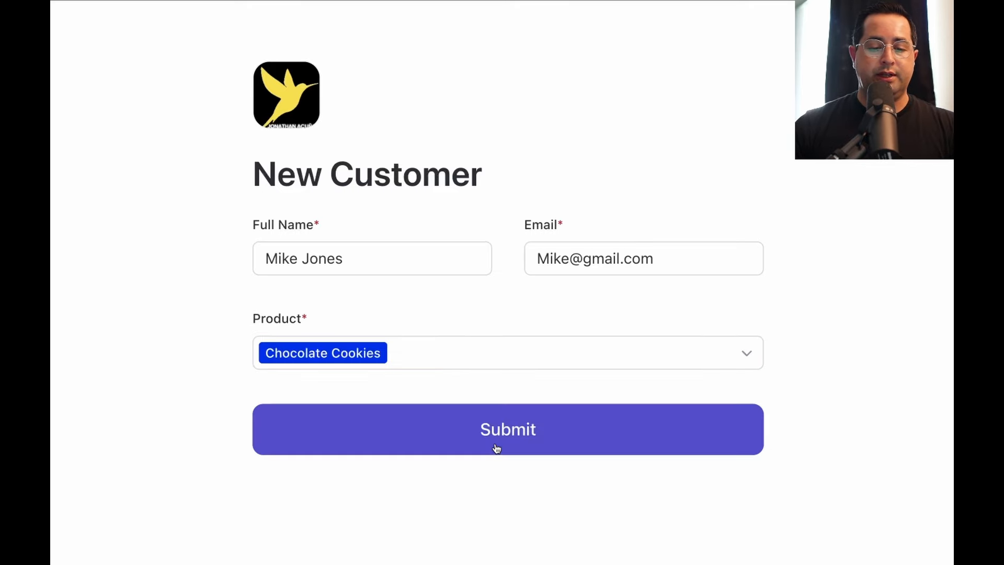
click(509, 431)
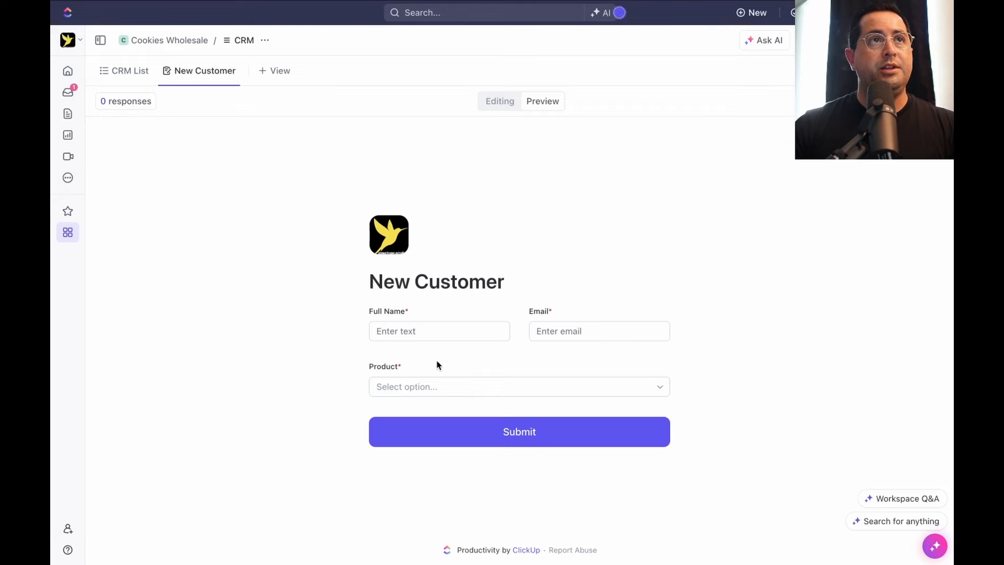
Return to the CRM List, scroll right to the Product column, and open the Customize settings
click(129, 72)
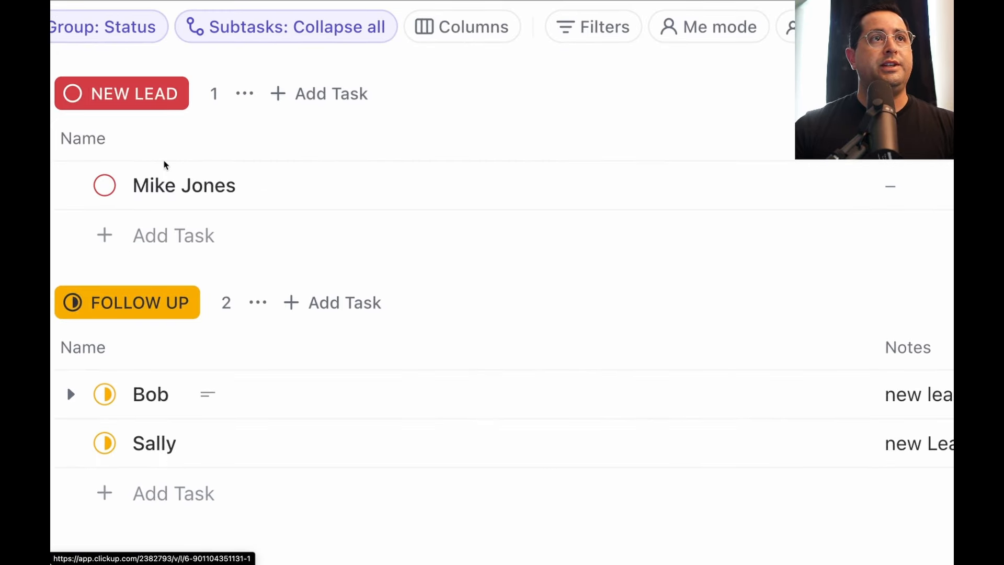
scroll(165, 165, right, 10)
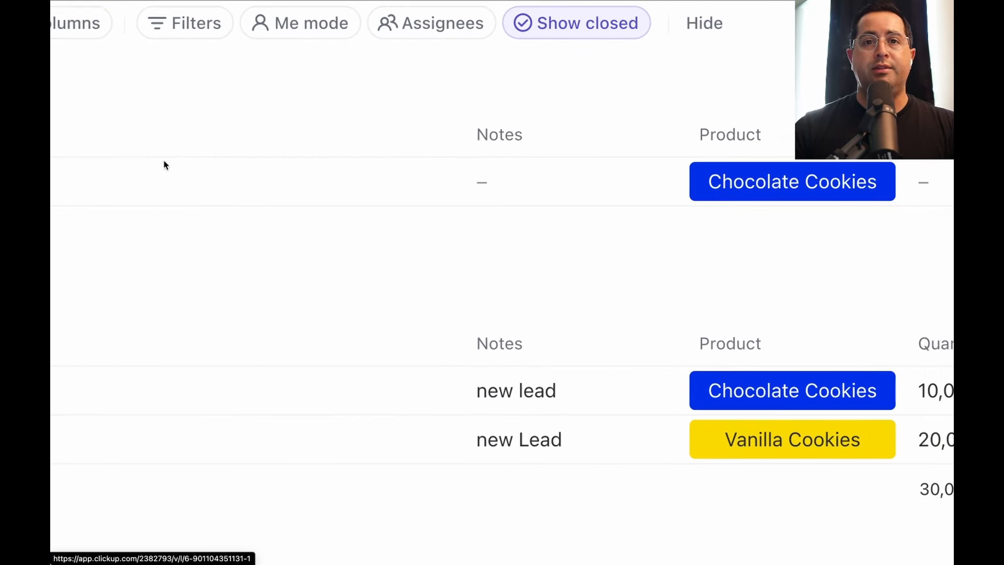
scroll(165, 166, right, 6)
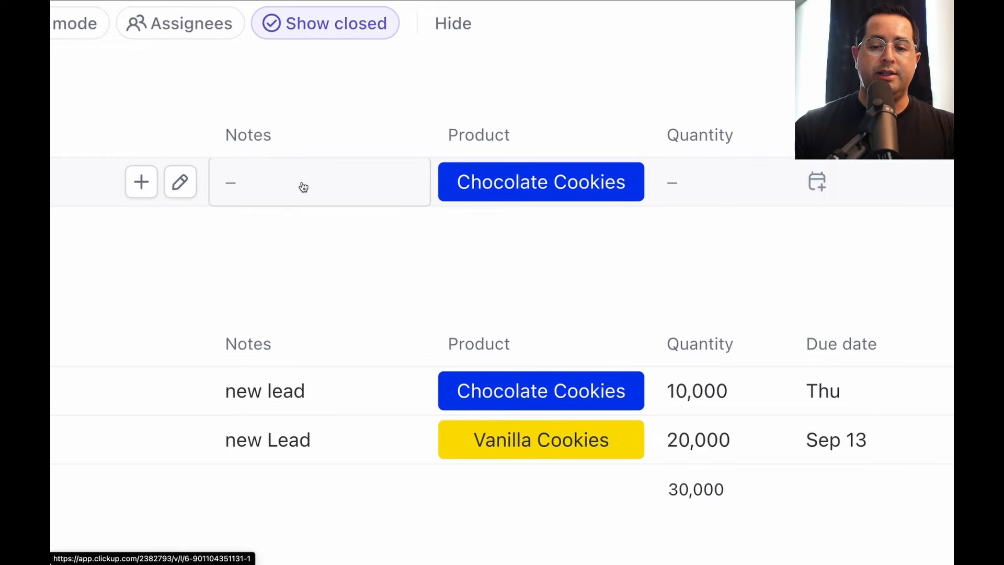
scroll(303, 186, right, 6)
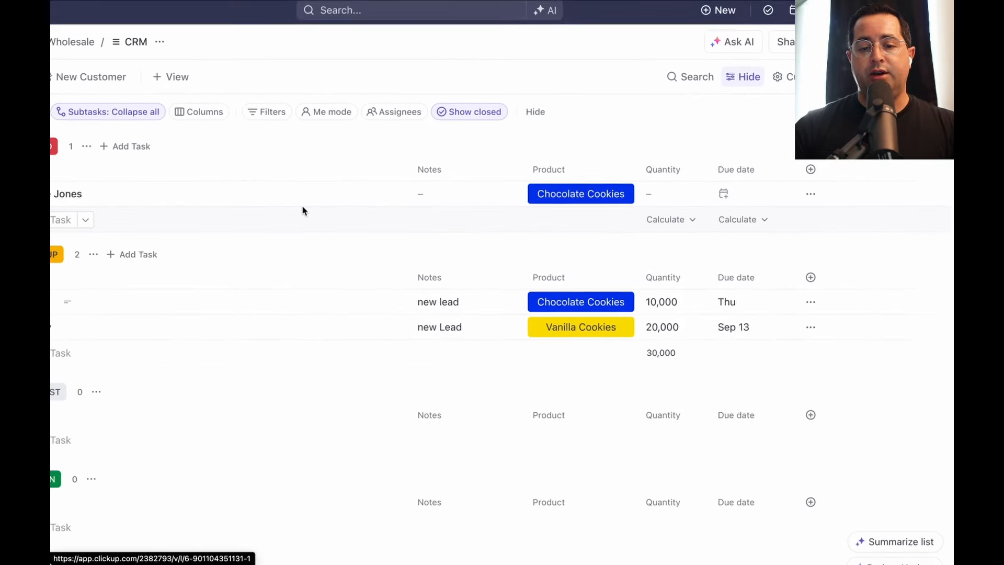
click(820, 70)
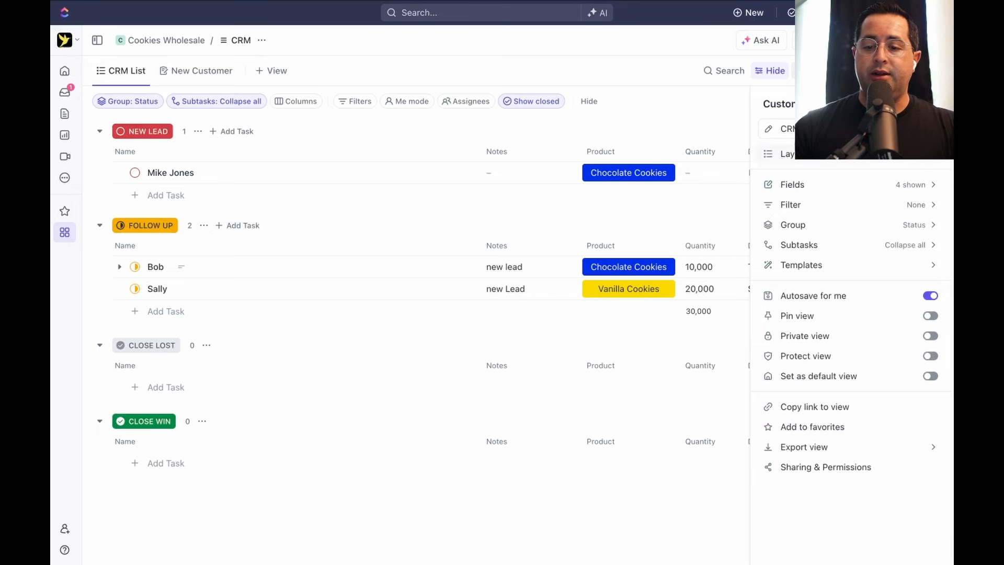
Turn on the Email field in Customize > Fields and place it right after Notes
click(834, 186)
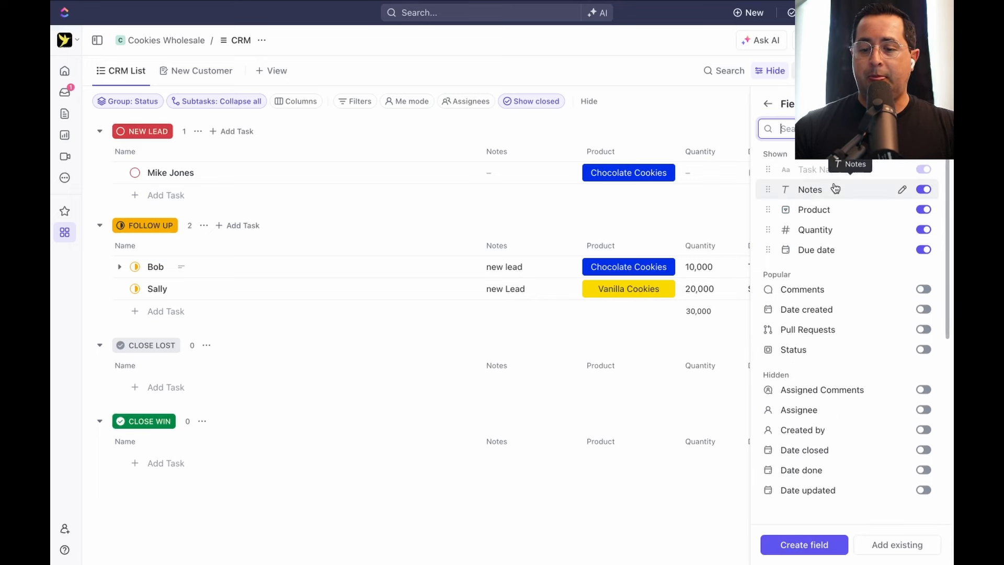
scroll(835, 187, down, 4)
scroll(834, 186, down, 2)
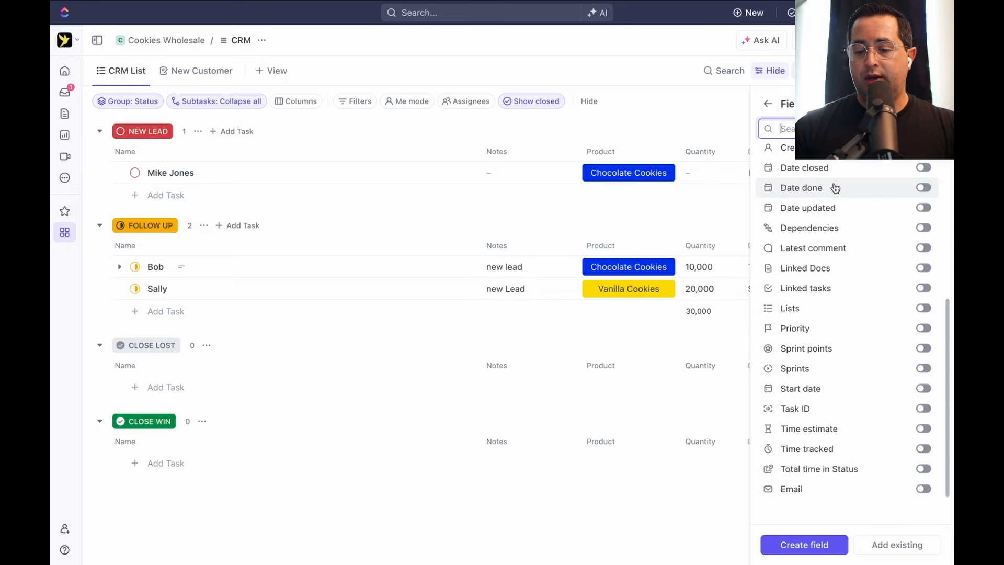
click(924, 489)
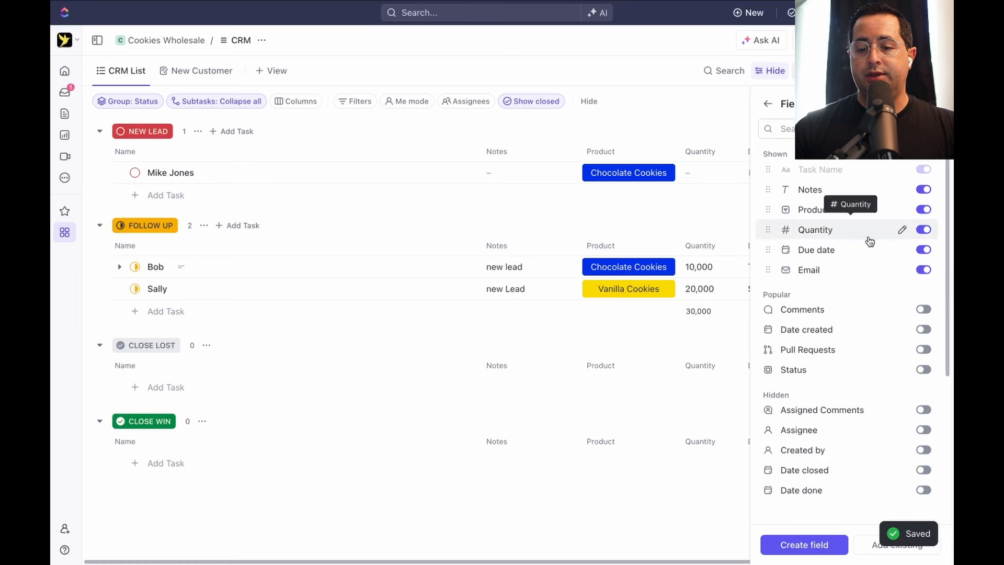
drag(770, 268, 773, 205)
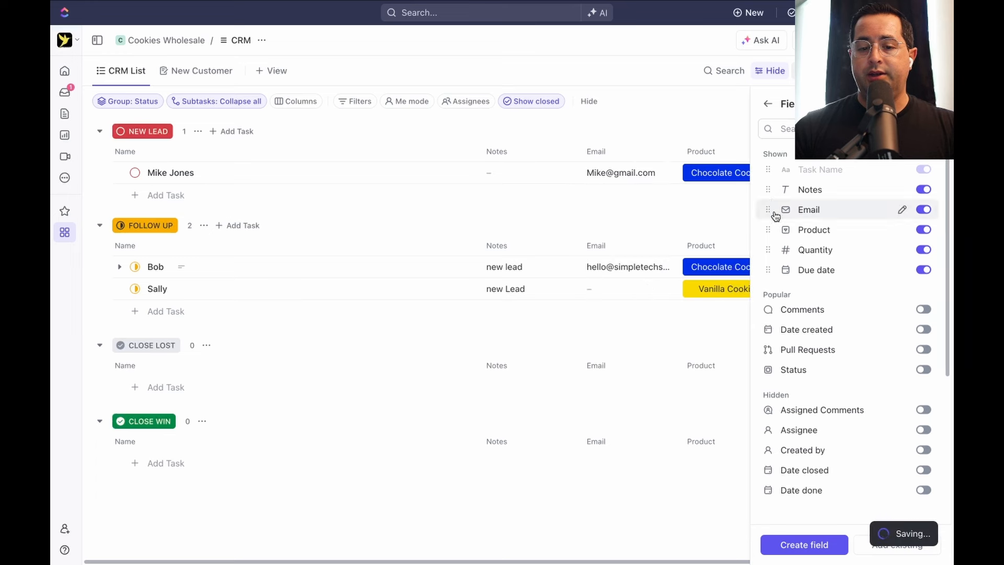
click(621, 102)
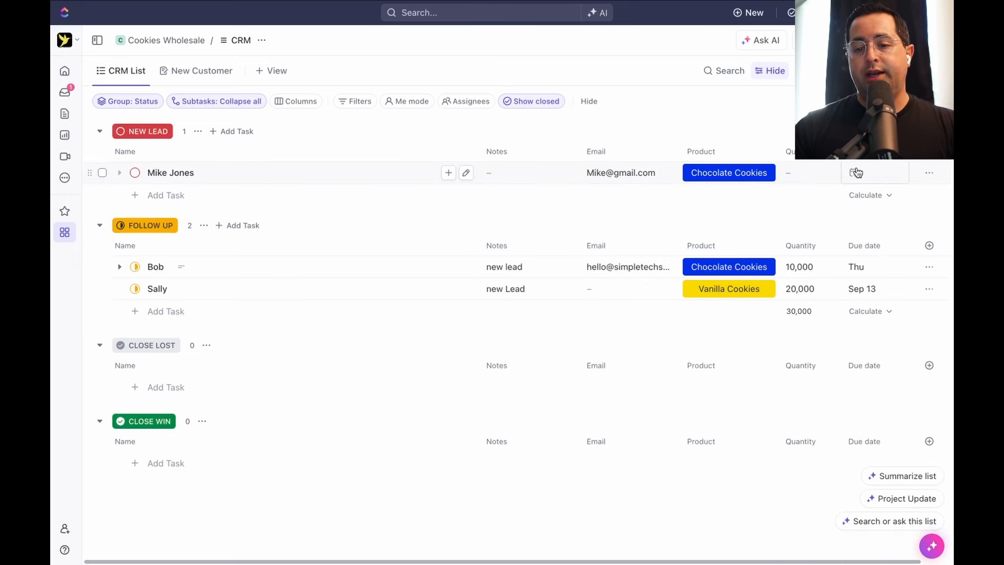
click(503, 173)
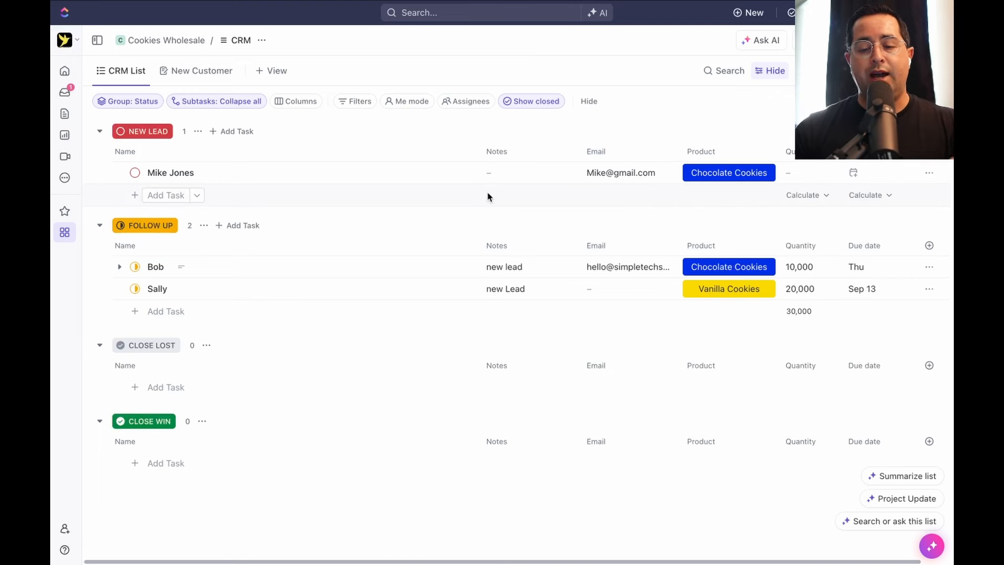
scroll(487, 196, right, 2)
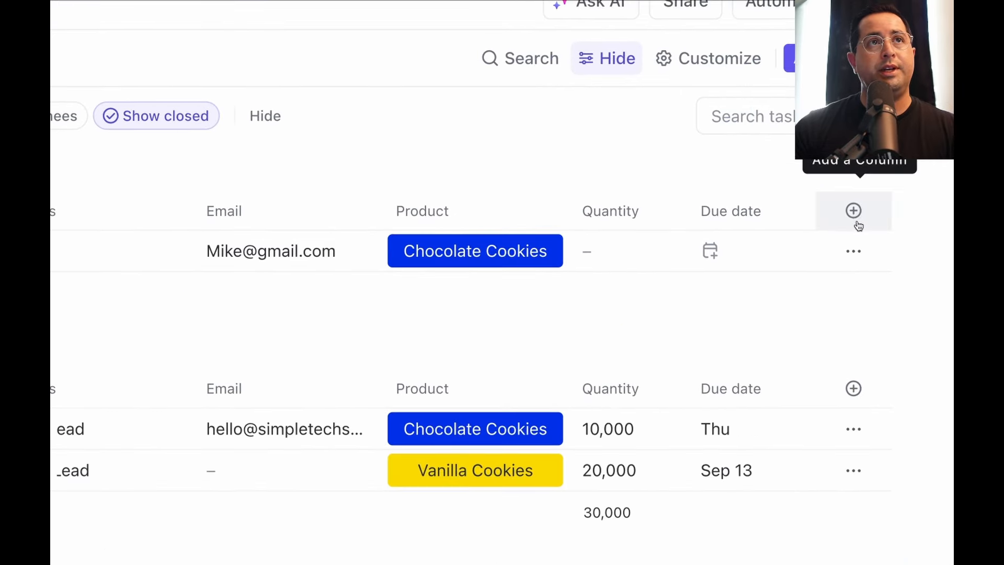
Add a new Date-type column named 'Ship Date' to the CRM list
click(858, 225)
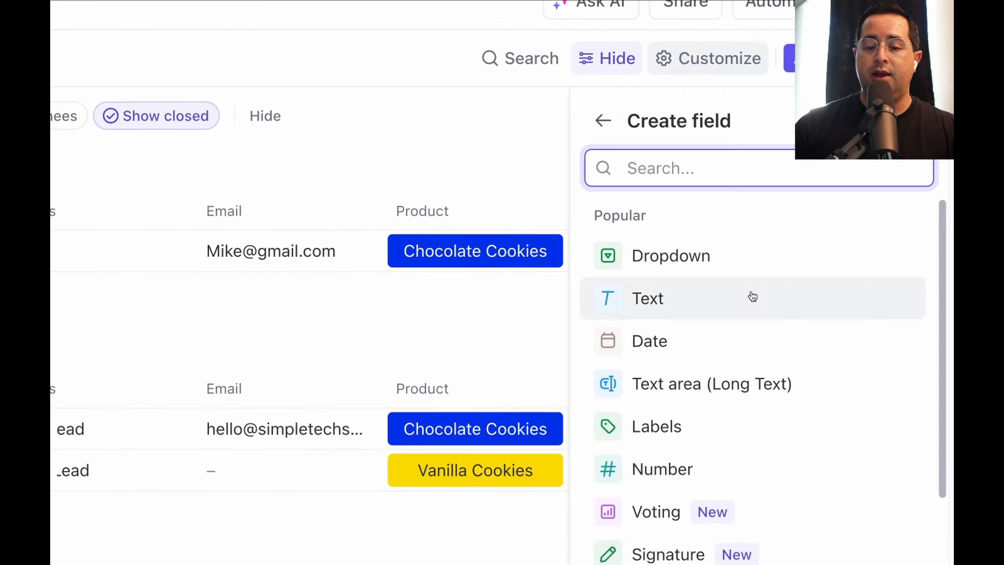
click(677, 344)
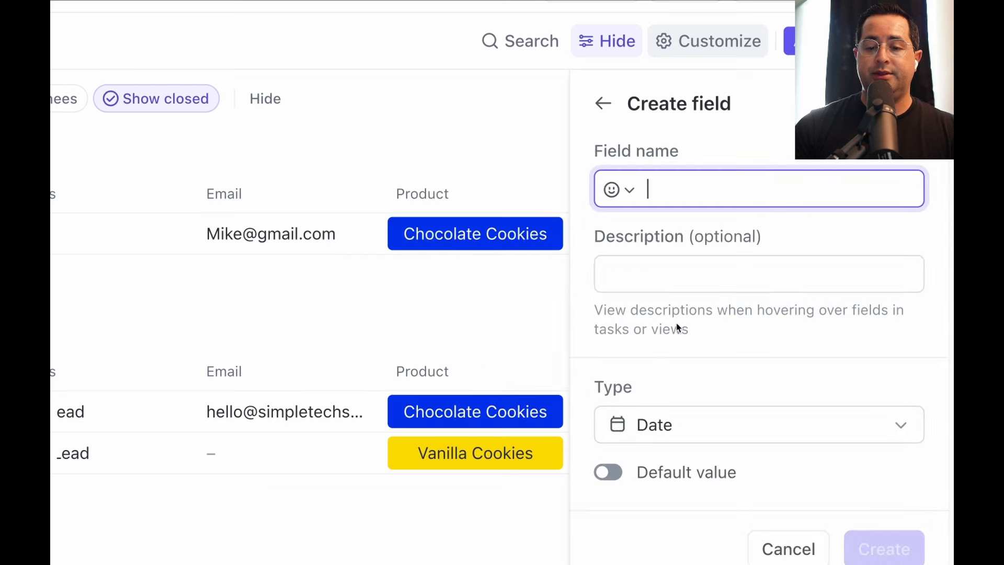
text(Ship Sh)
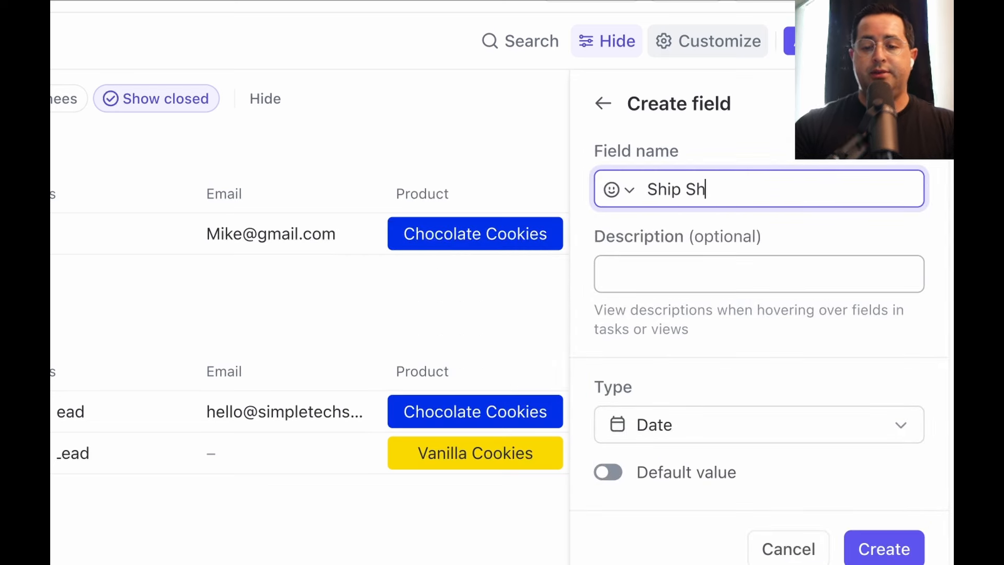
key(BackSpace)
key(BackSpace)
text(Date)
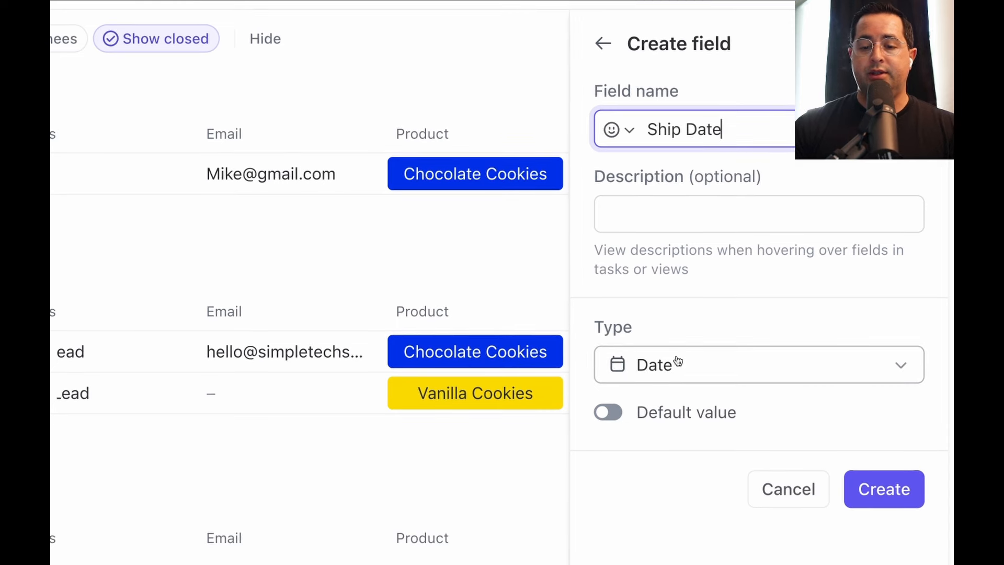
click(886, 488)
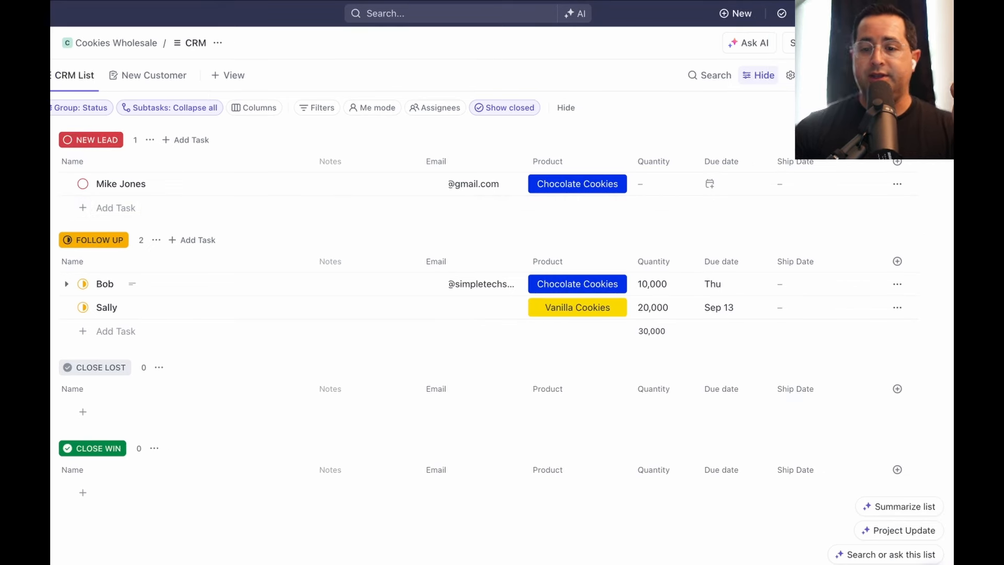
In Automate's Dates templates, pick 'When Status Changes then change due date'
click(858, 43)
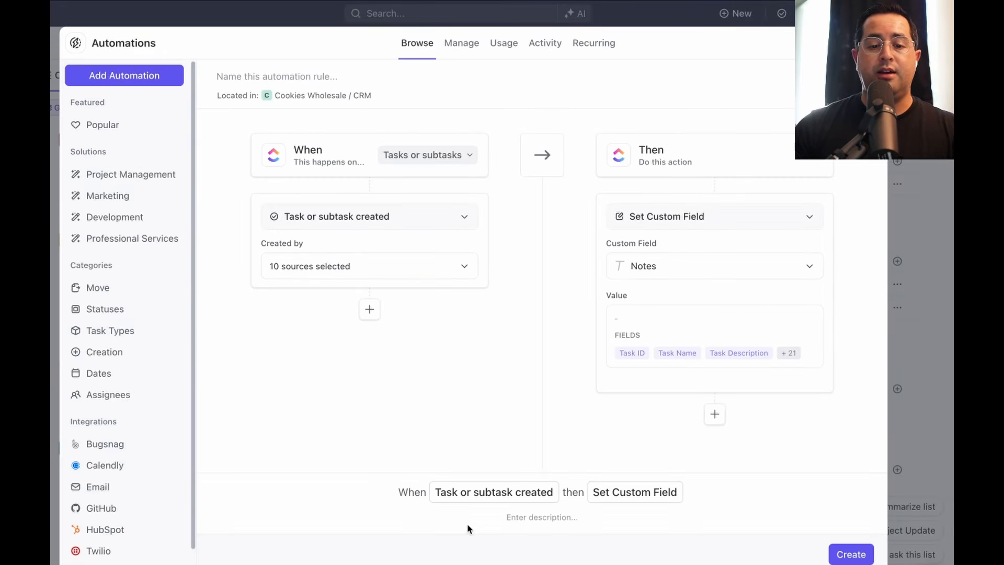
click(102, 125)
scroll(541, 325, down, 20)
scroll(131, 360, down, 2)
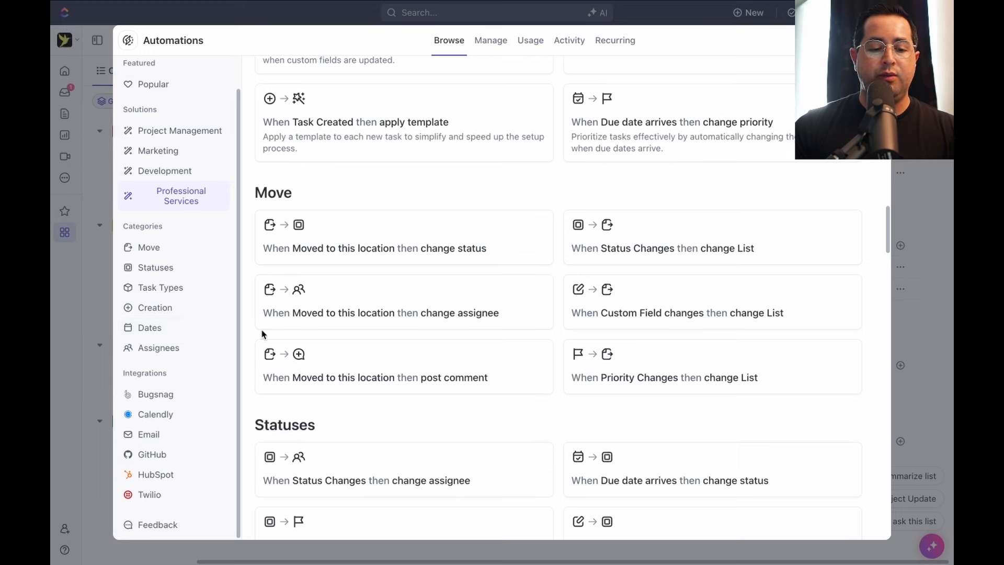
click(150, 328)
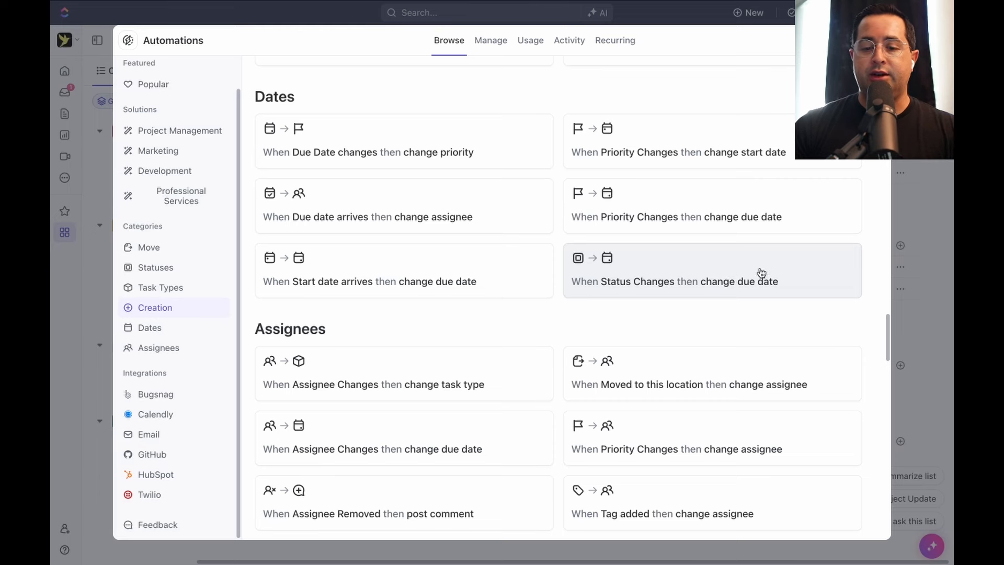
click(696, 276)
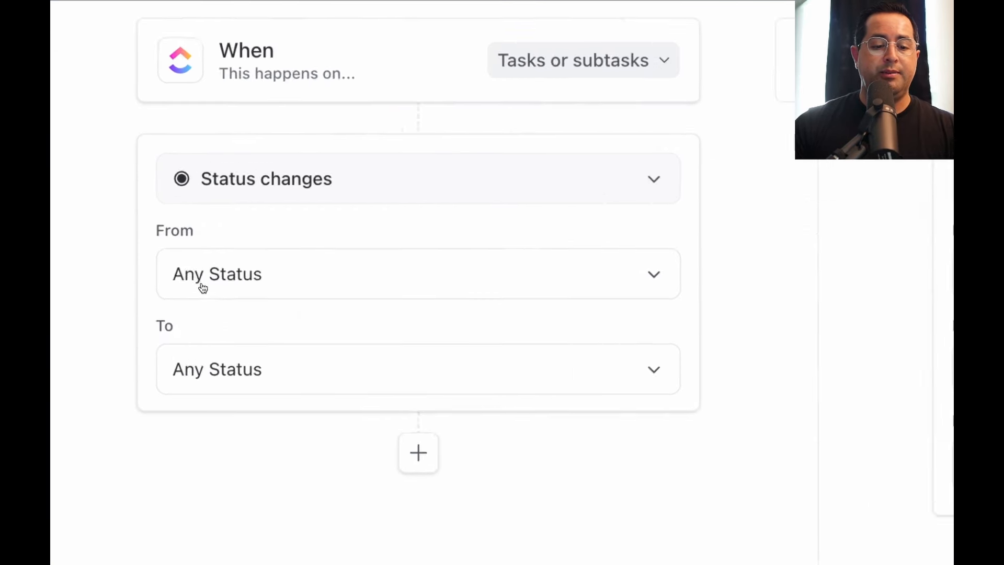
Set the trigger to status changing to CLOSE WIN, leaving the From status unchanged
click(274, 395)
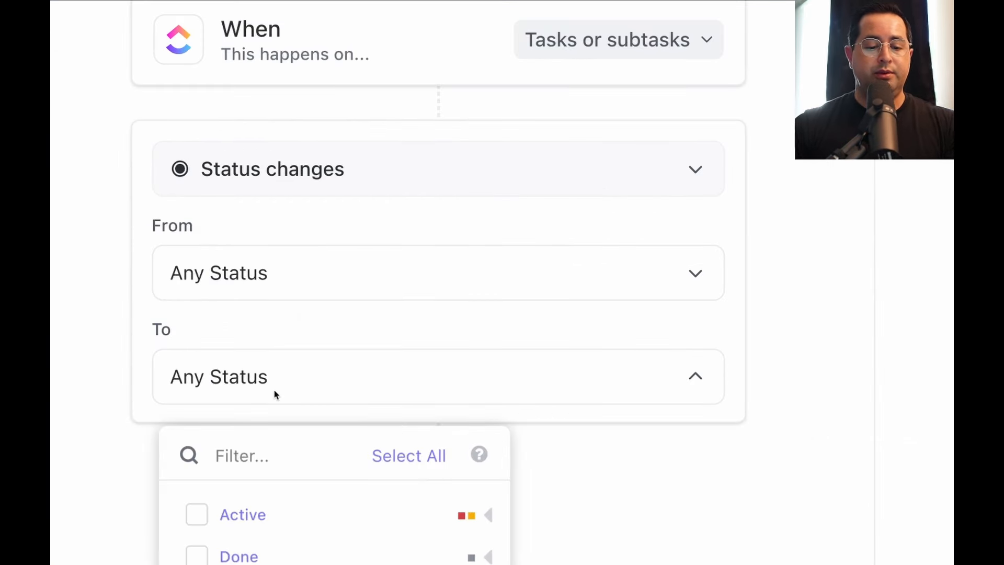
click(490, 496)
click(488, 452)
click(488, 409)
click(285, 503)
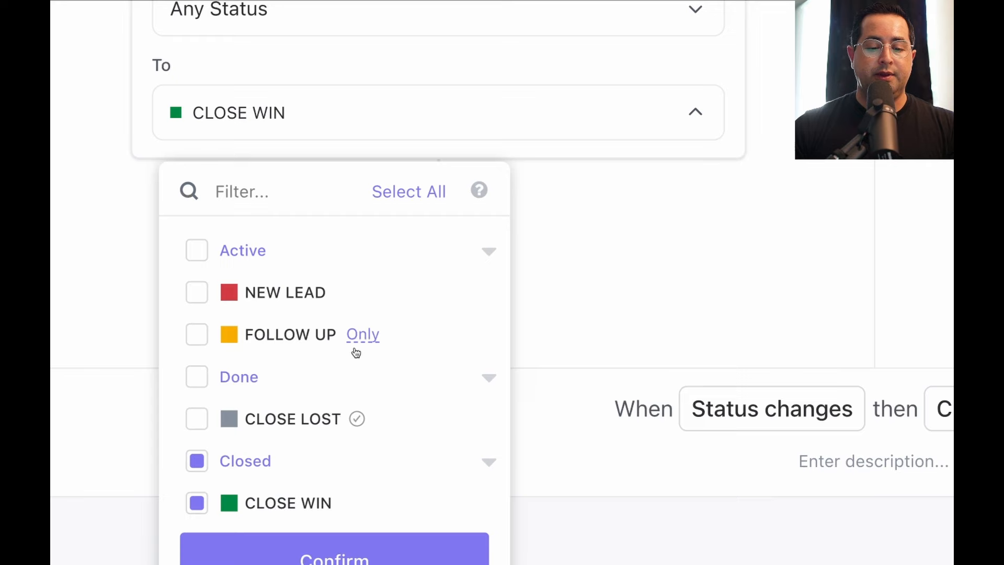
click(359, 549)
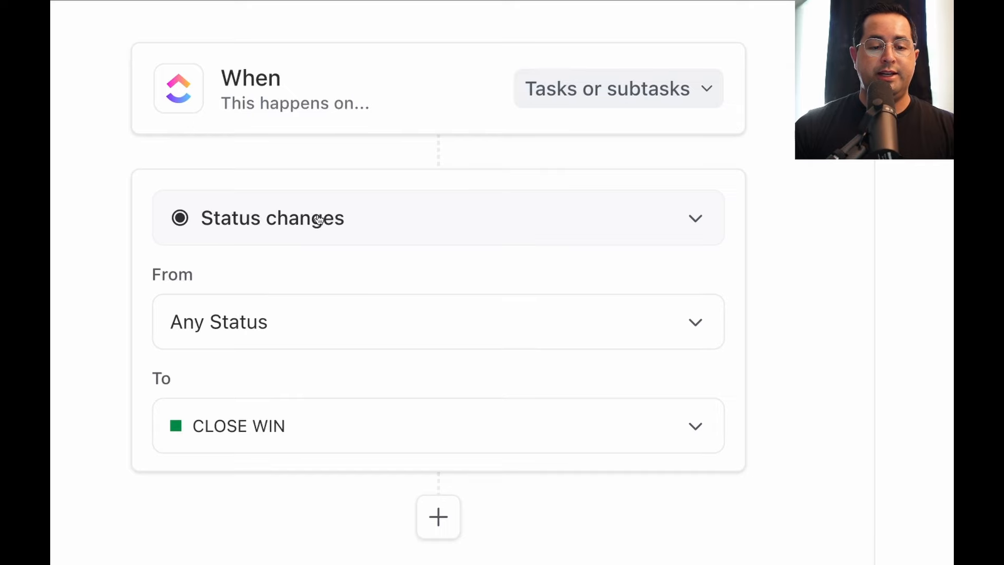
click(204, 333)
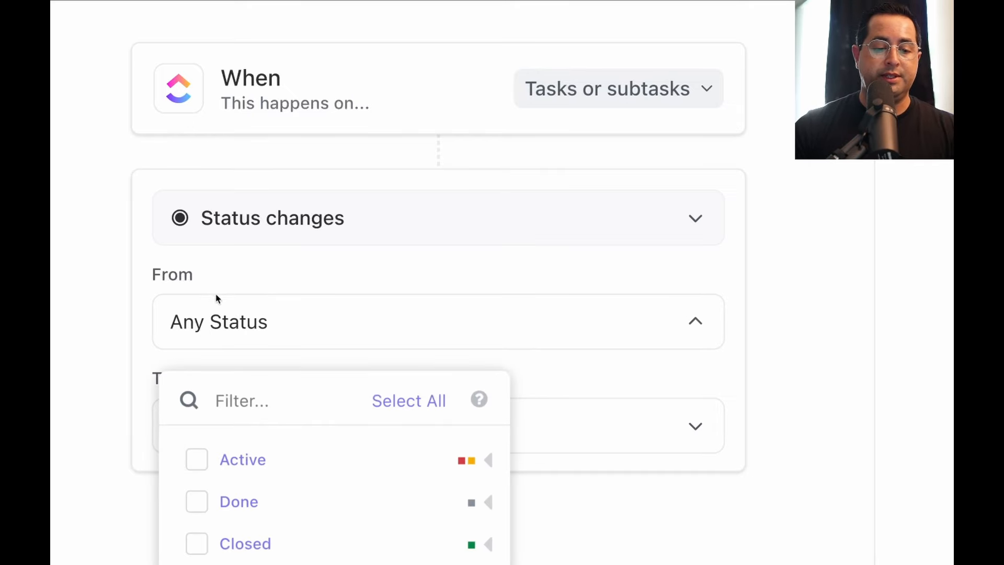
click(226, 272)
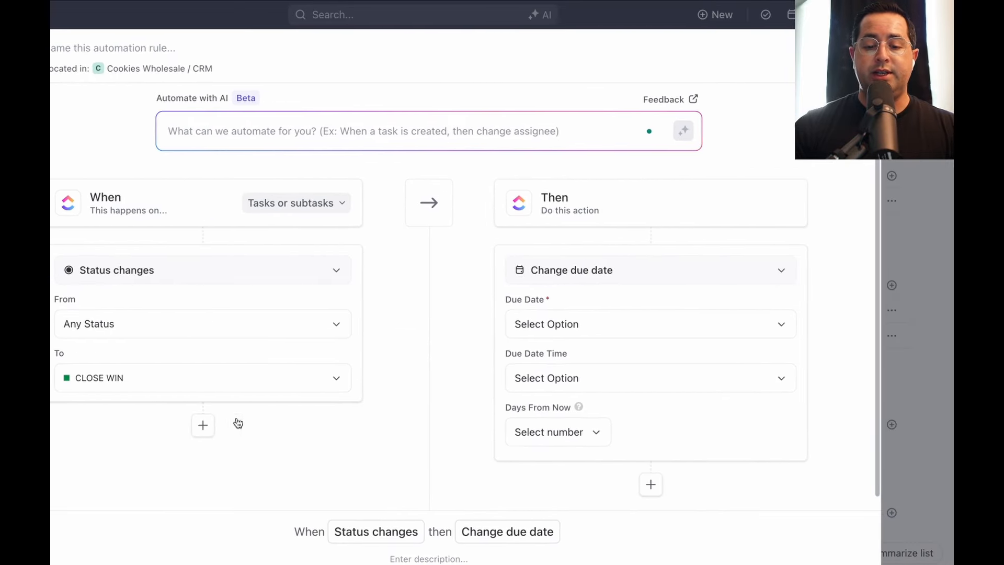
Make the action set the Ship Date custom field to the trigger date, and create the automation
click(623, 273)
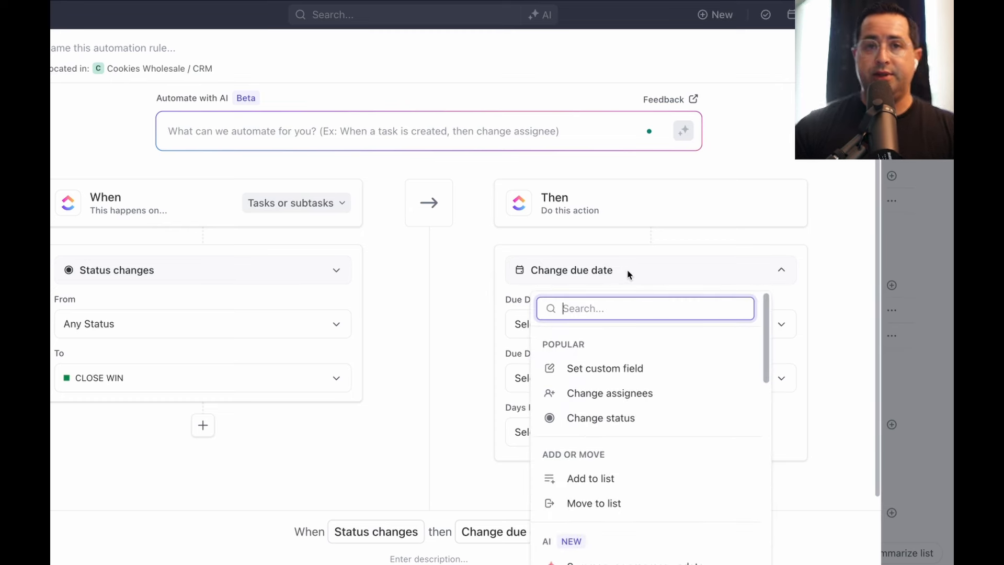
click(617, 373)
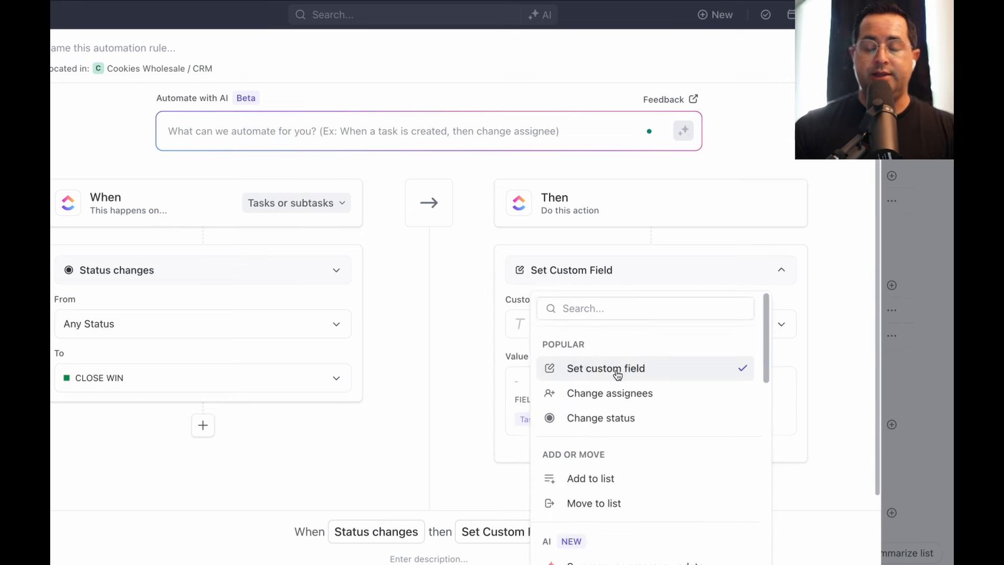
click(597, 328)
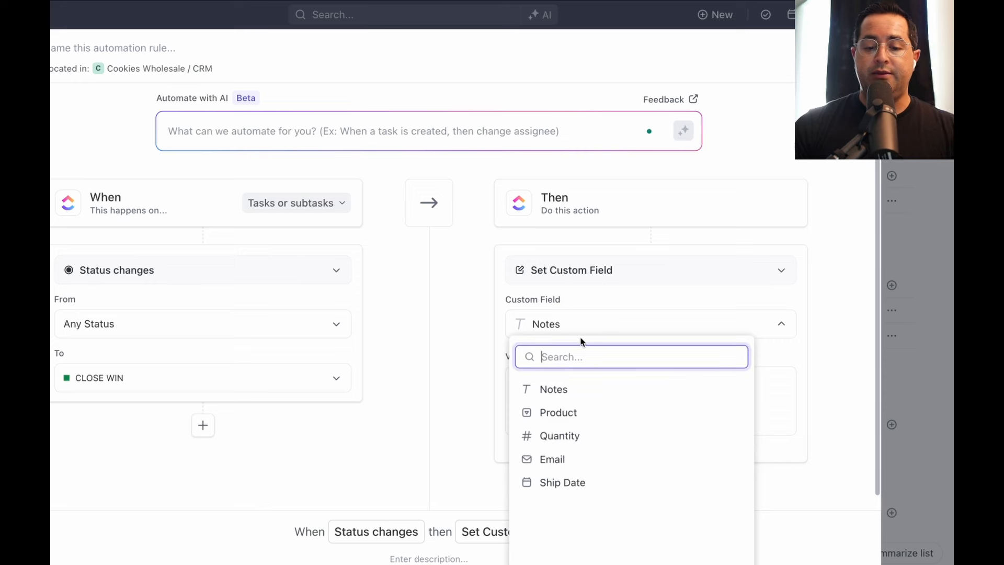
click(577, 483)
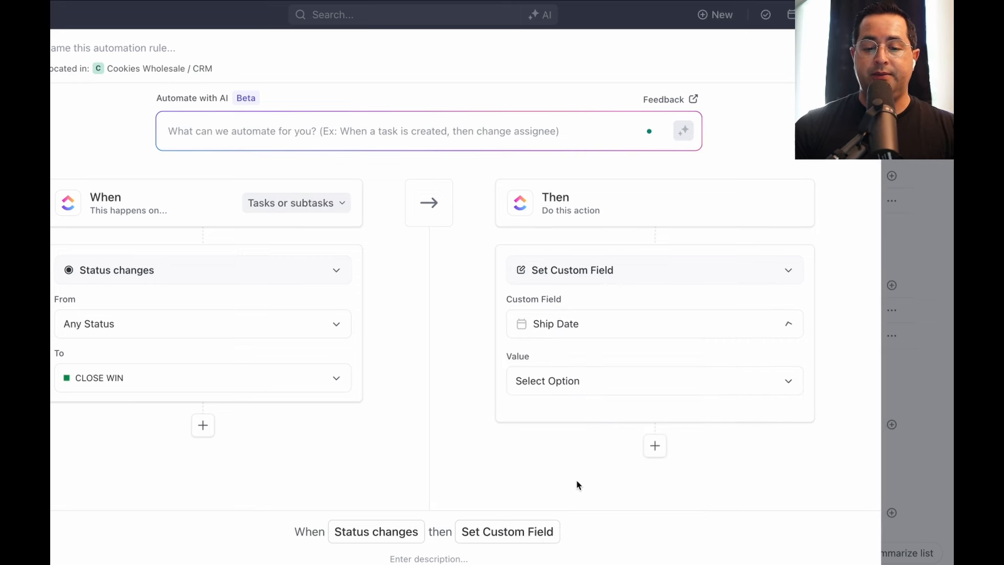
click(578, 385)
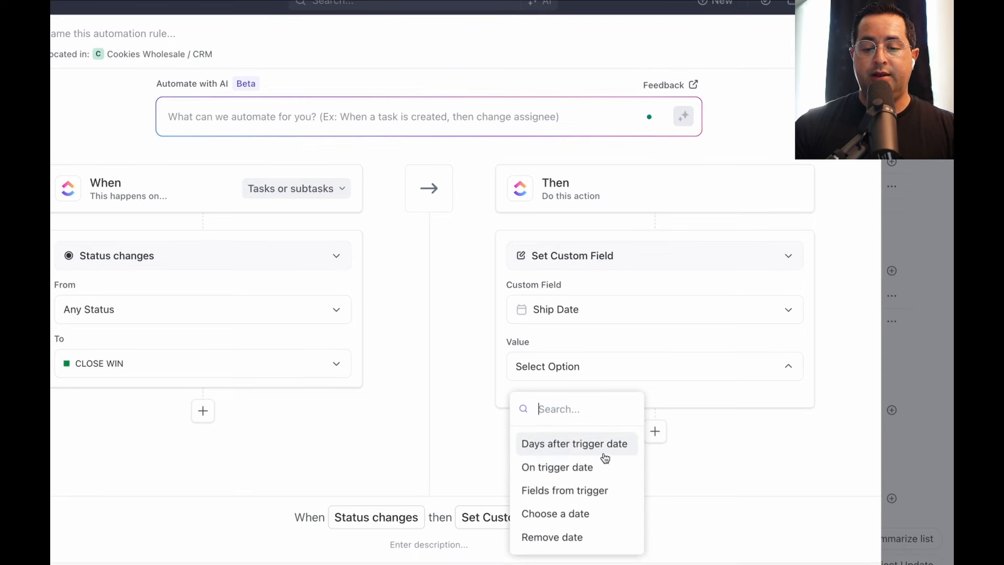
click(604, 474)
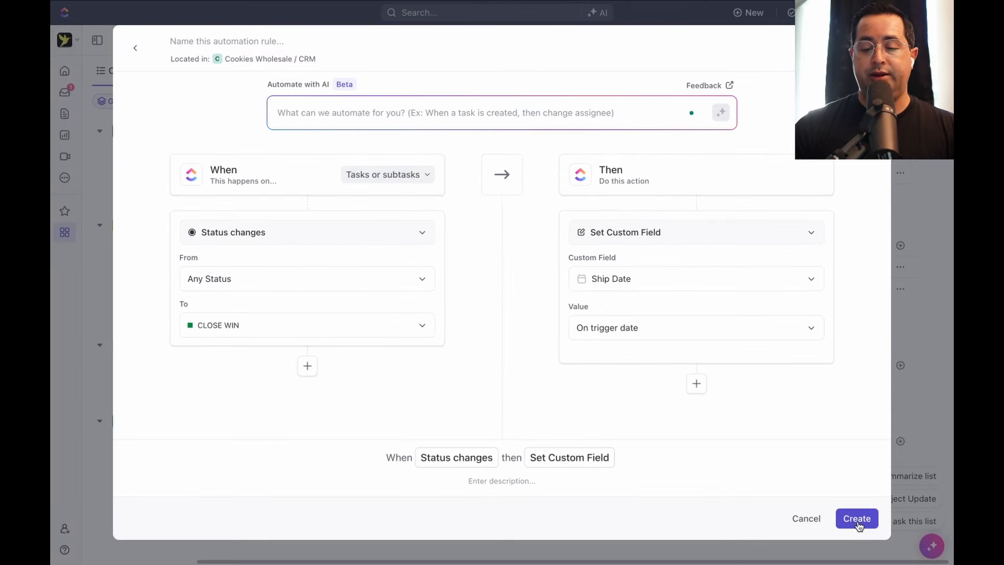
click(857, 519)
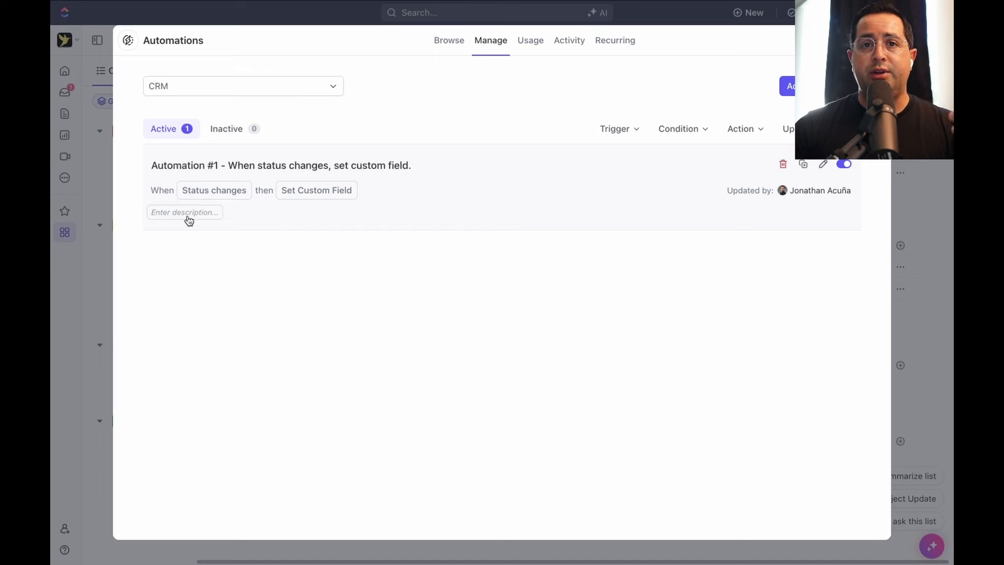
Describe the automation as 'When status is complete update ship date to today' and rename it accordingly
click(188, 214)
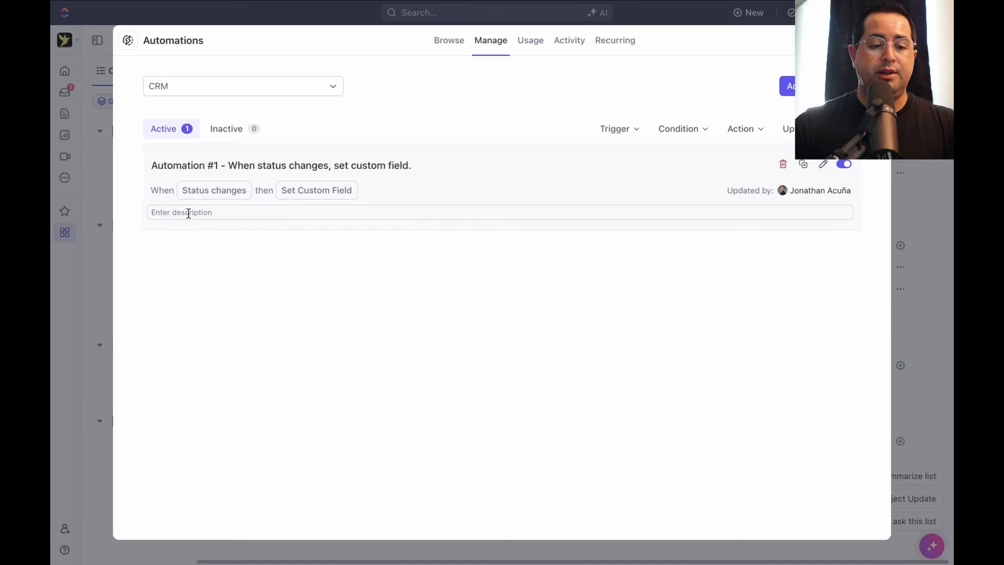
text(When stat)
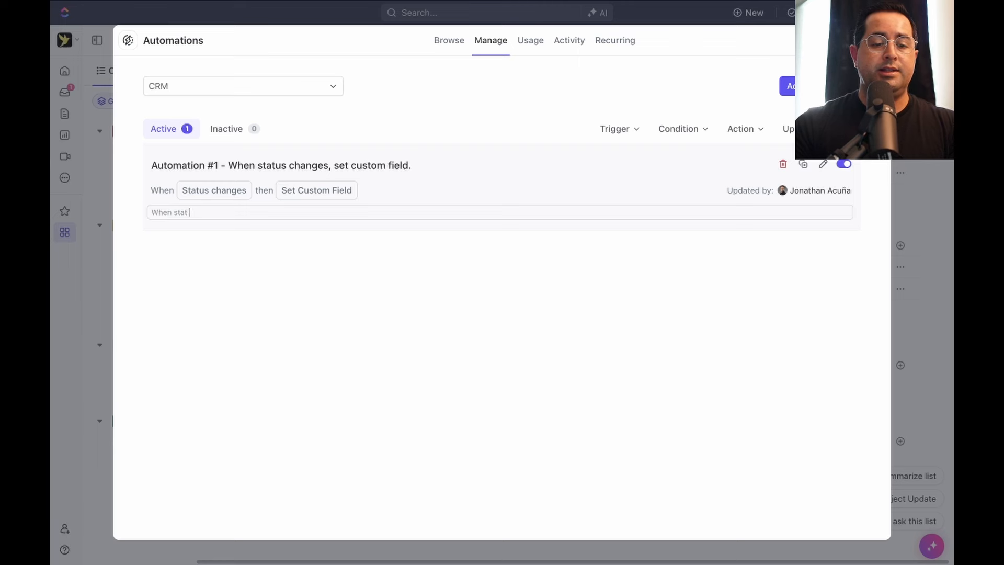
text(us is comple)
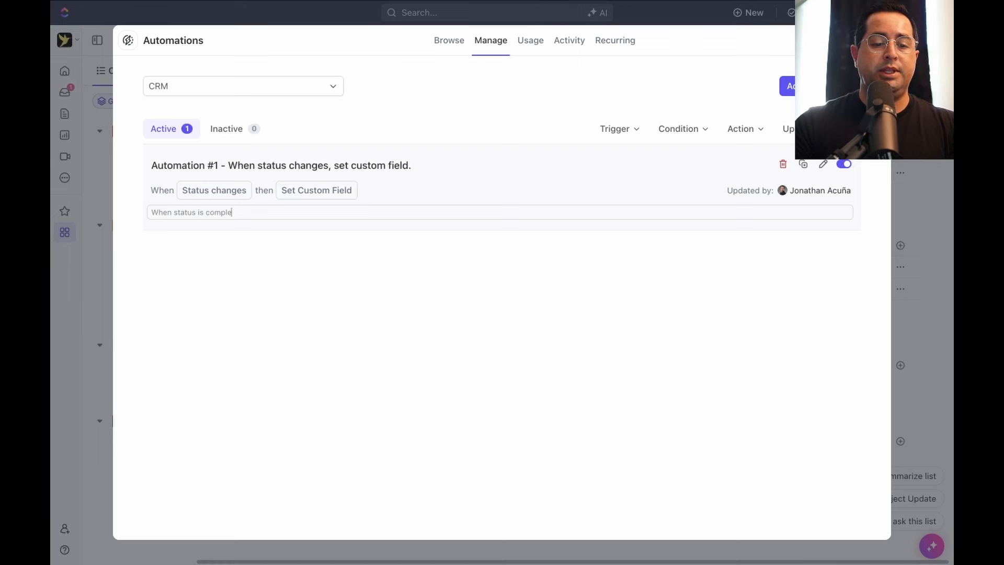
text(te update ship d)
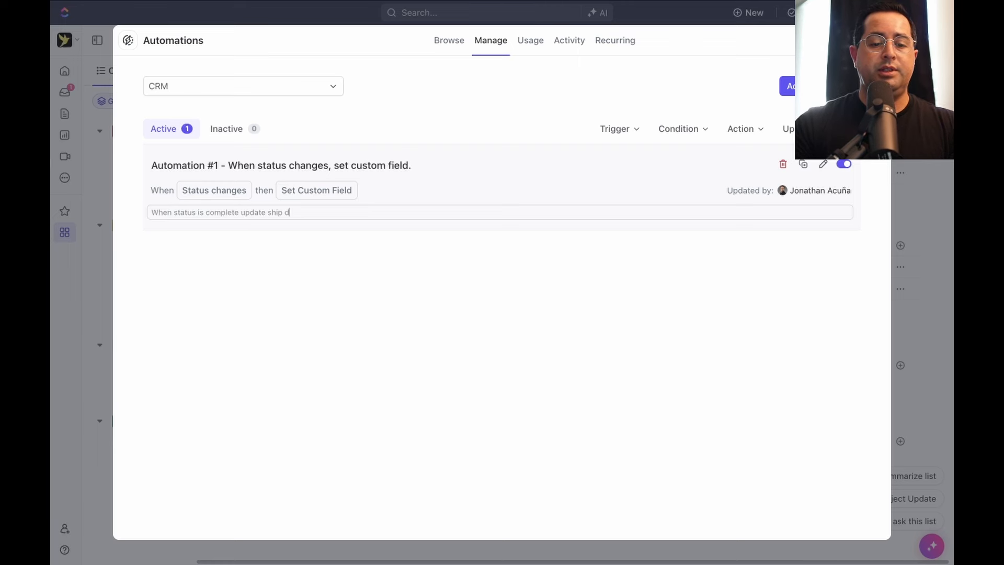
text(ate to today)
triple_click(281, 165)
text(Automation 1 - status = Complete THEN )
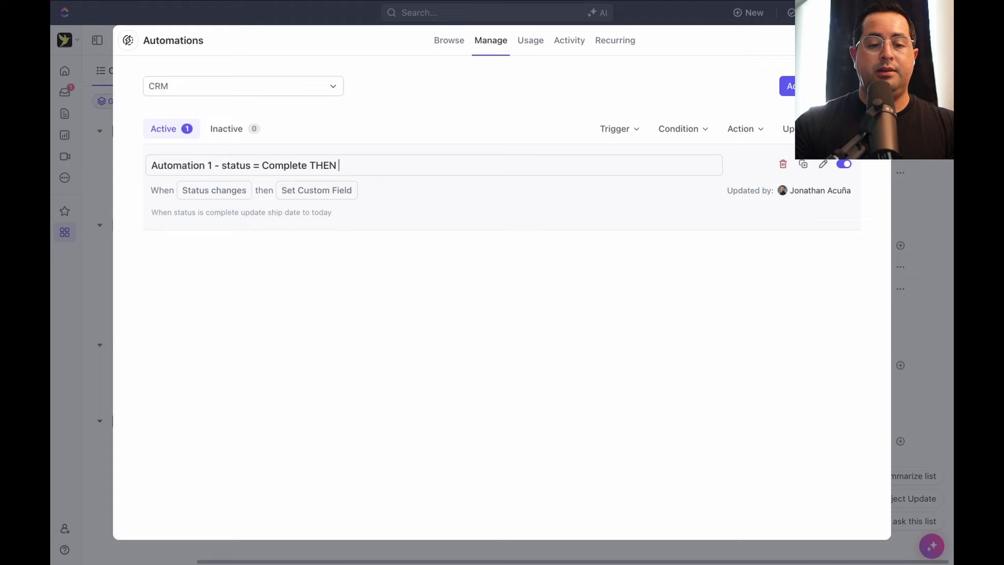
text(Ship date = T)
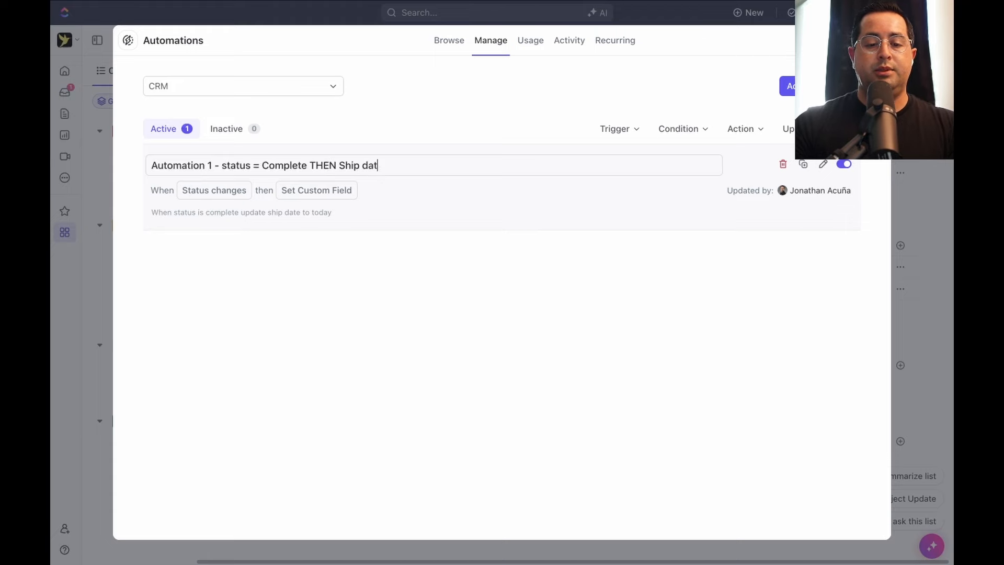
text(oday)
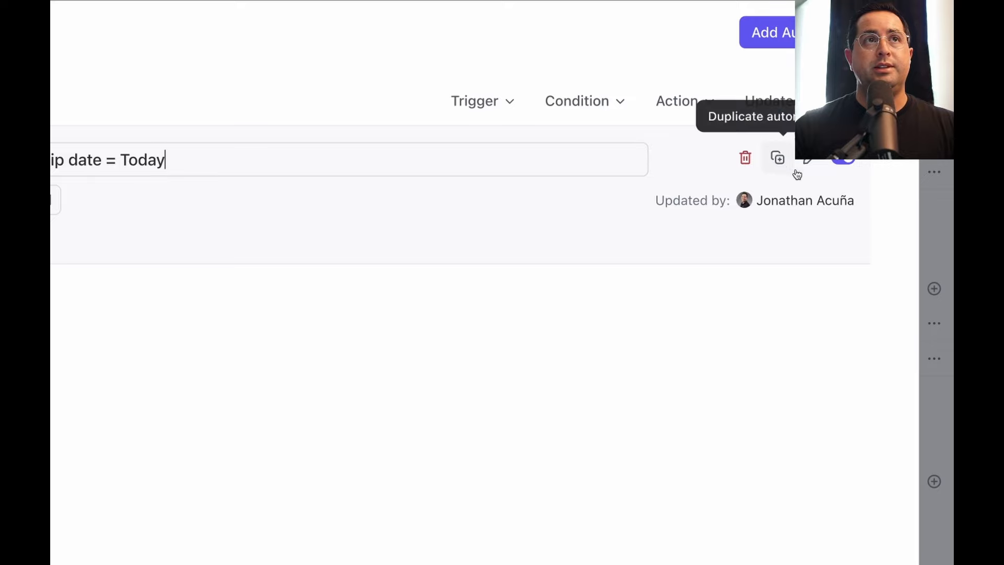
scroll(809, 173, up, 1)
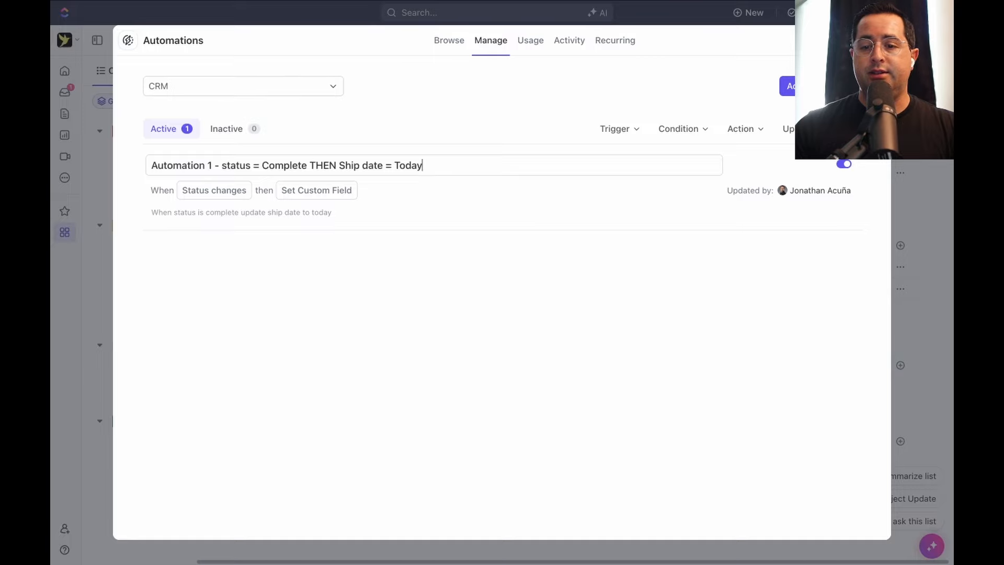
key(Return)
key(Escape)
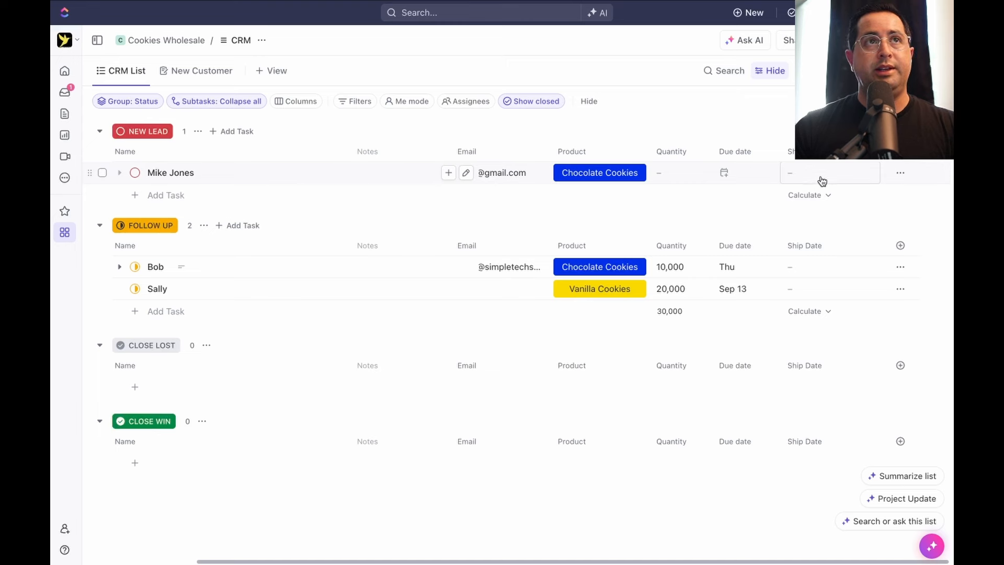
Change the new lead's status to CLOSE WIN and confirm its Ship Date shows Today
click(135, 173)
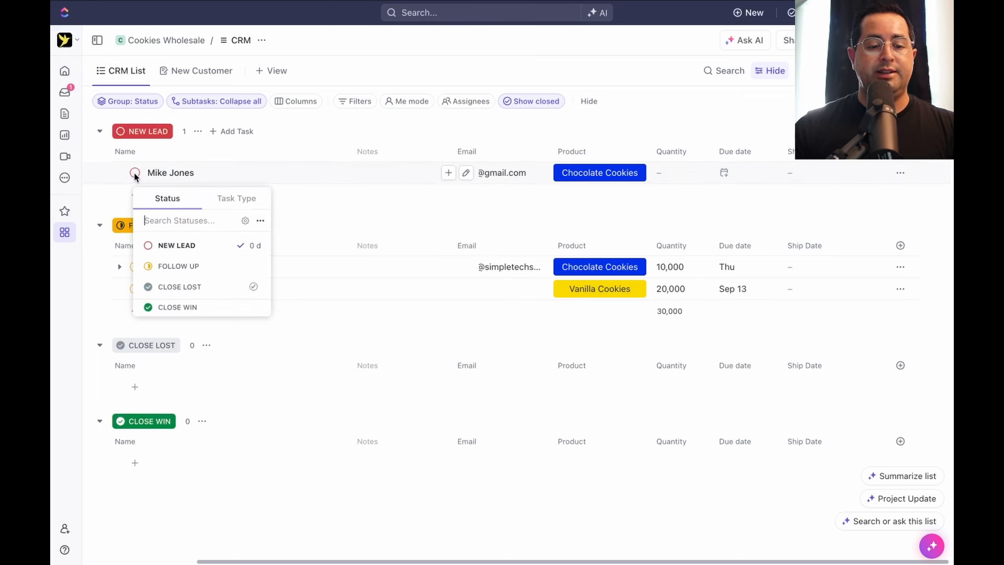
click(191, 307)
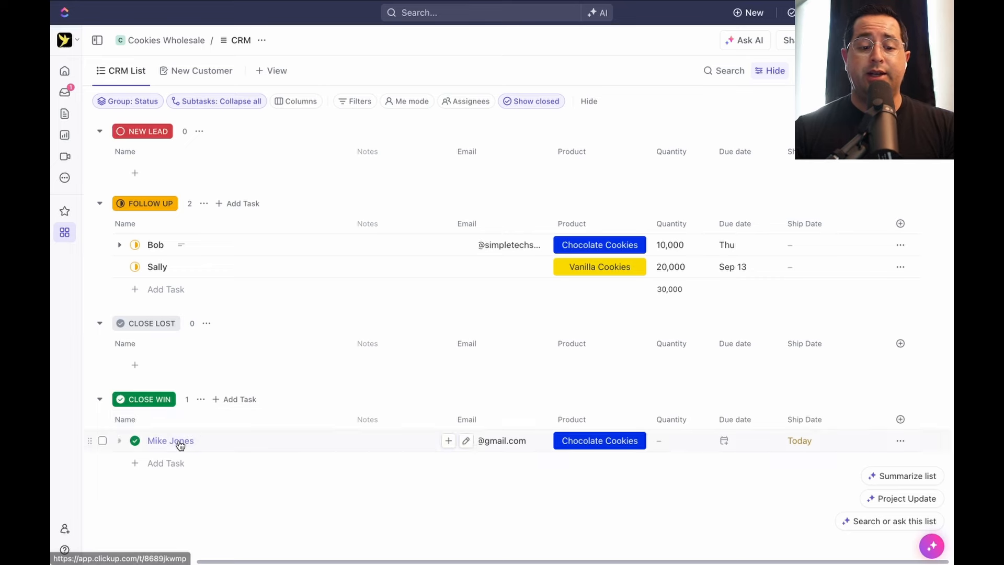
click(180, 442)
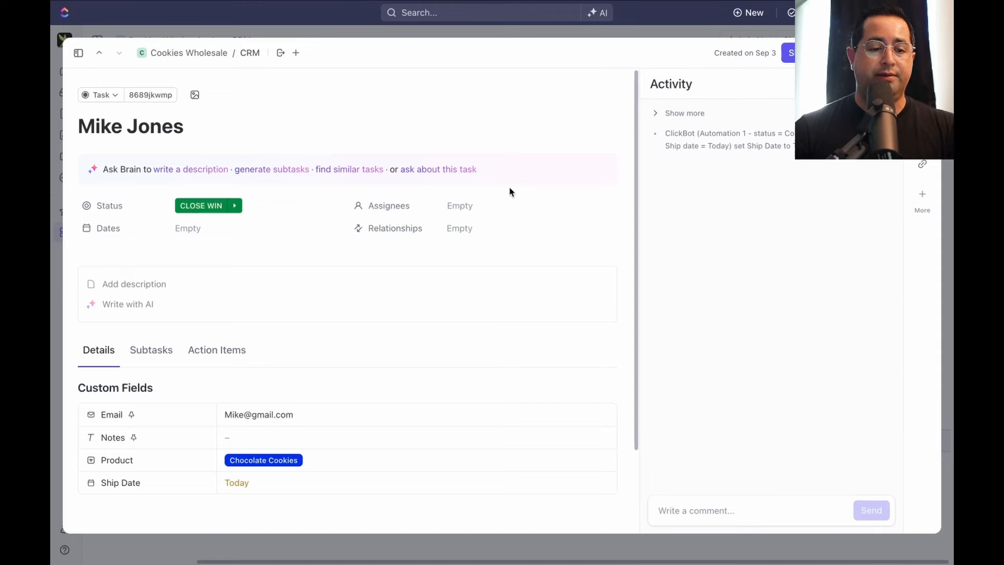
key(Escape)
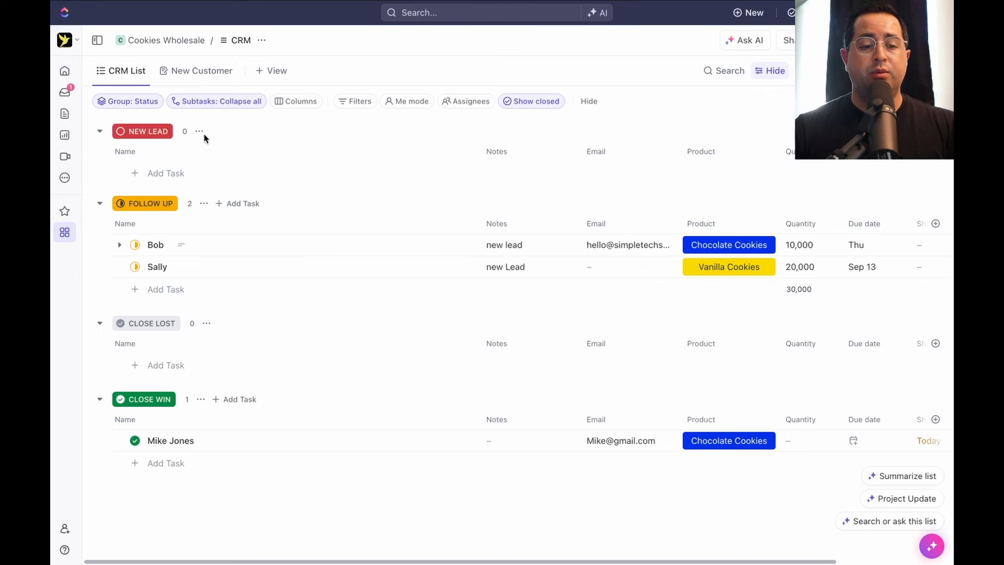
Add a new Board view to the CRM
click(66, 235)
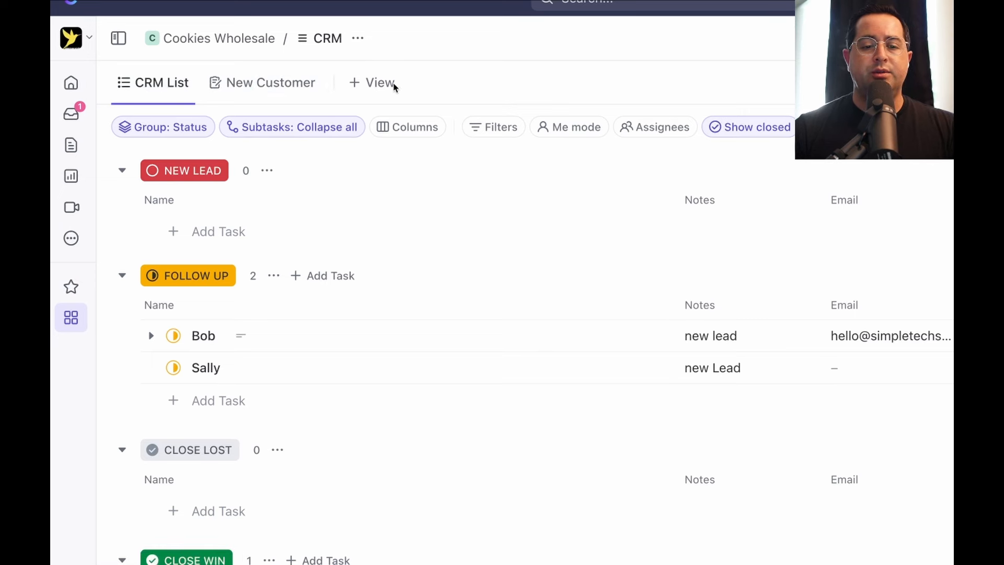
click(374, 85)
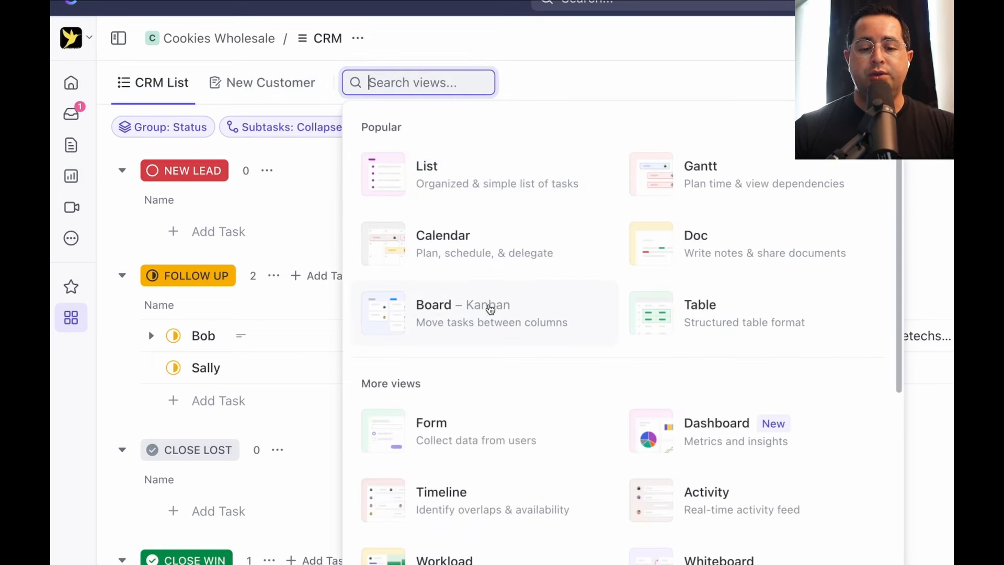
click(467, 315)
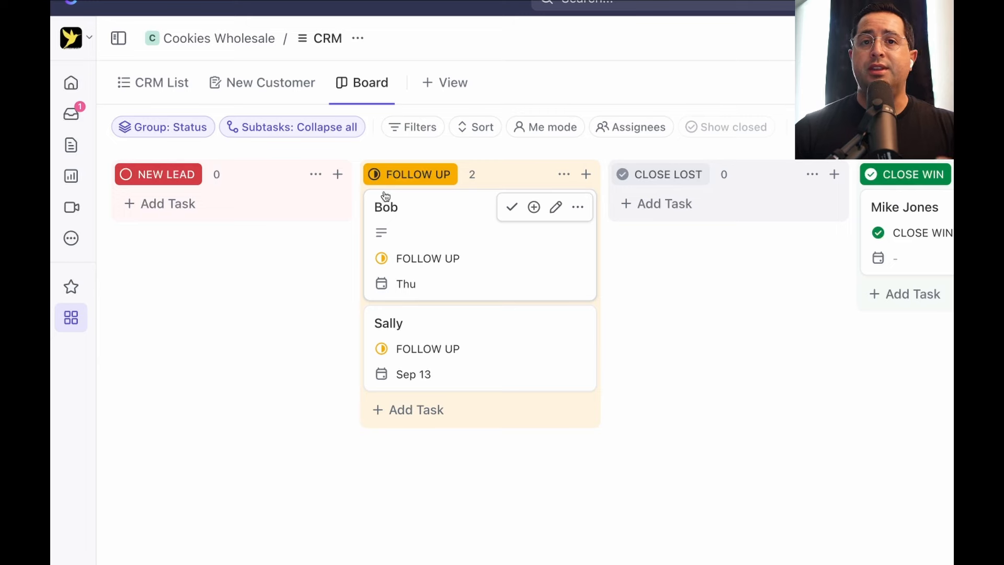
On the Board, move the first Follow Up card to Close Lost and back to Follow Up
click(175, 83)
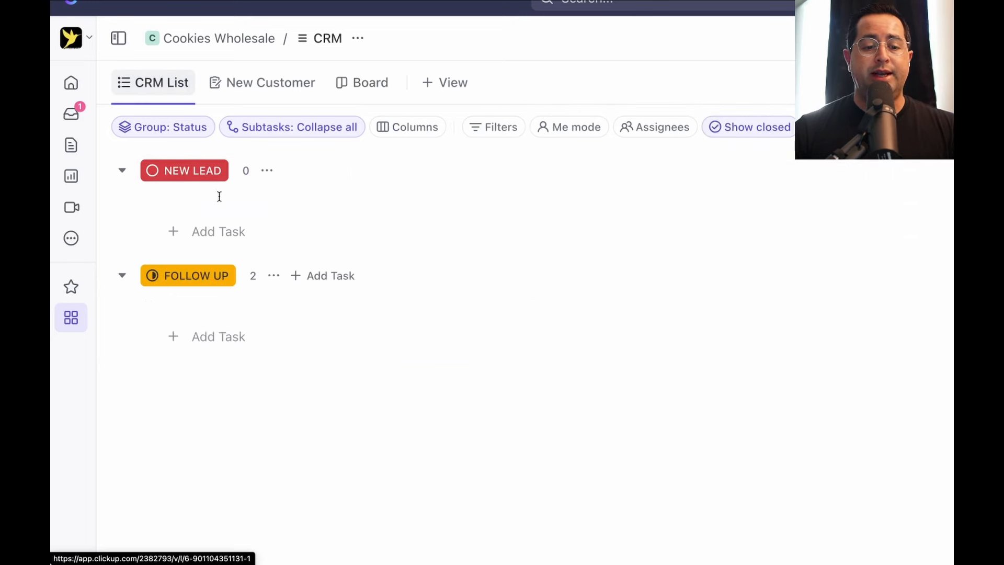
click(356, 92)
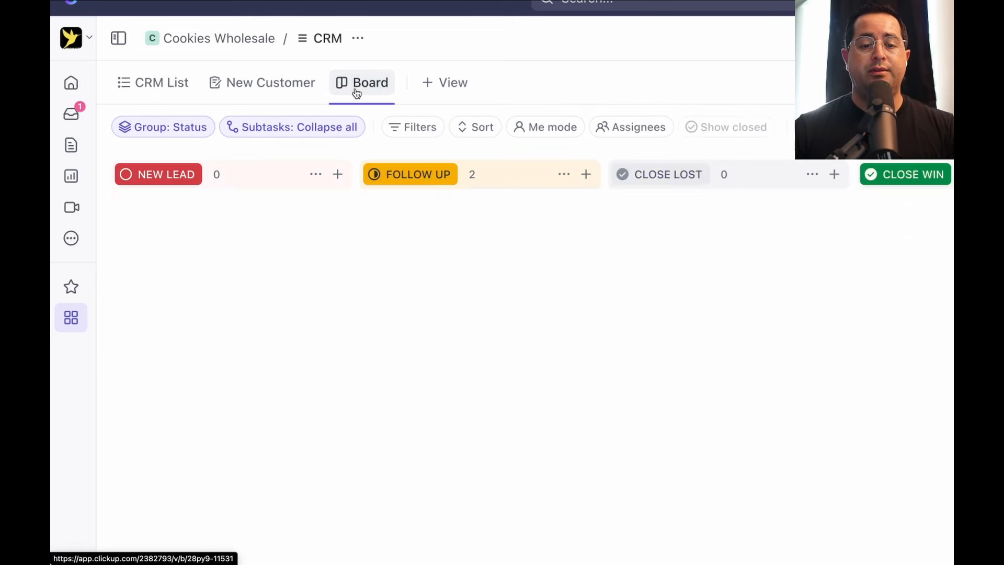
scroll(300, 246, right, 4)
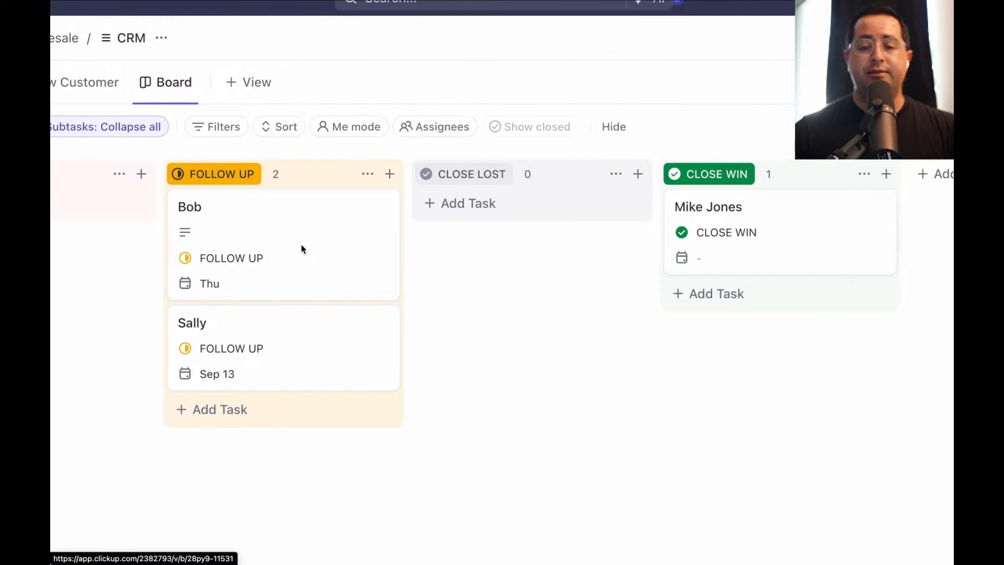
scroll(300, 245, left, 4)
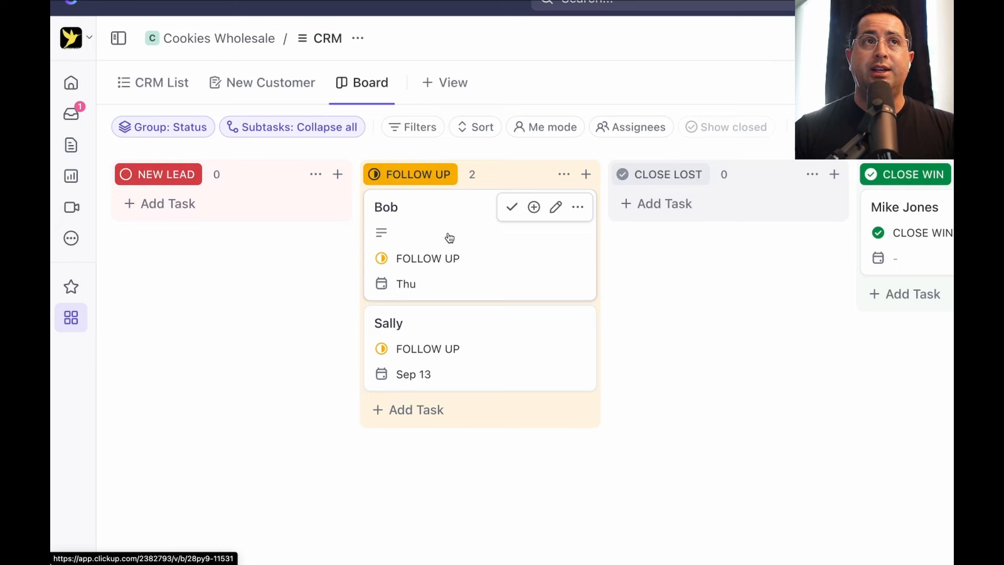
drag(449, 238, 713, 226)
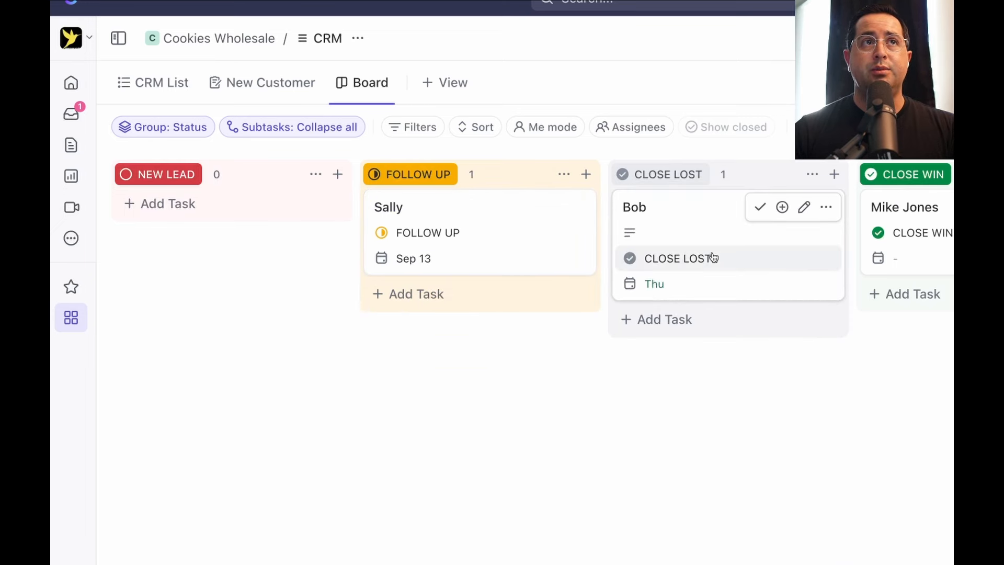
drag(770, 214, 518, 215)
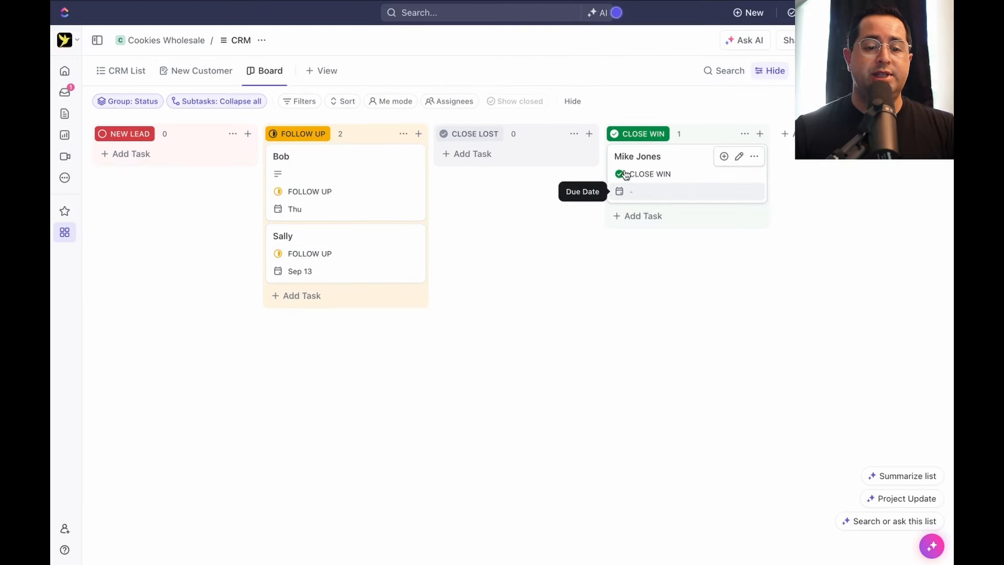
In the CRM List, set the first customer's Product to Peanut Butter Cookies
click(126, 73)
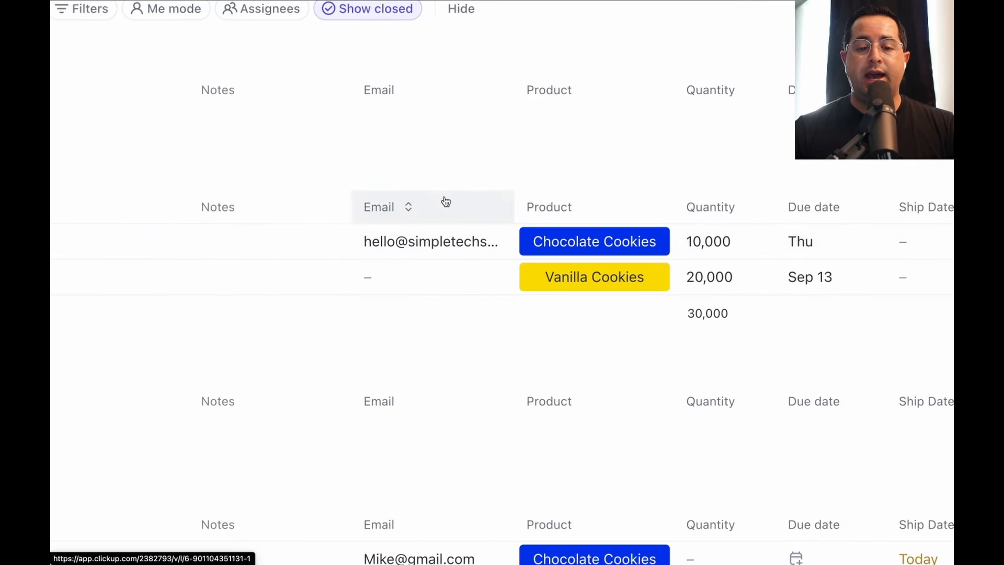
click(590, 240)
click(600, 482)
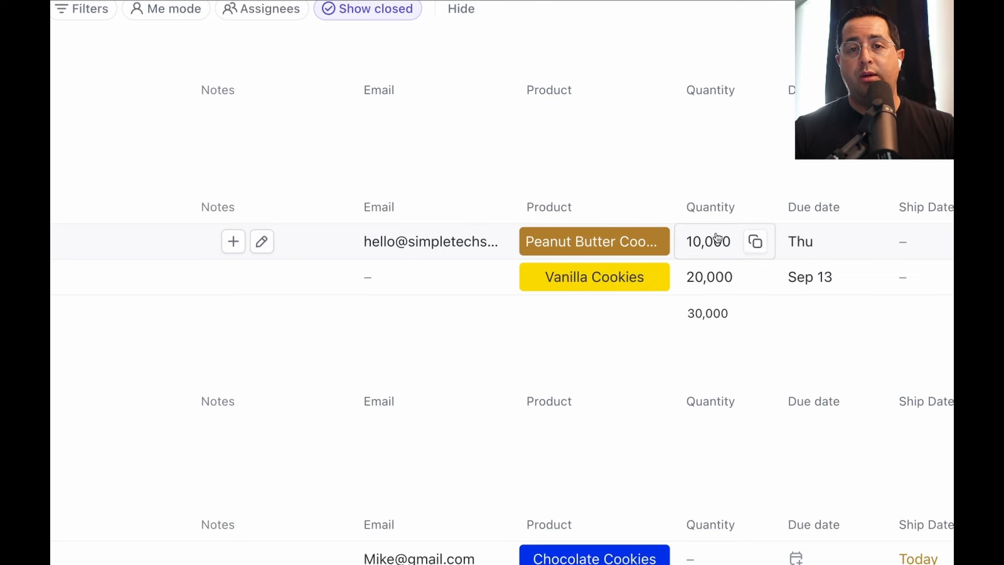
scroll(718, 238, right, 3)
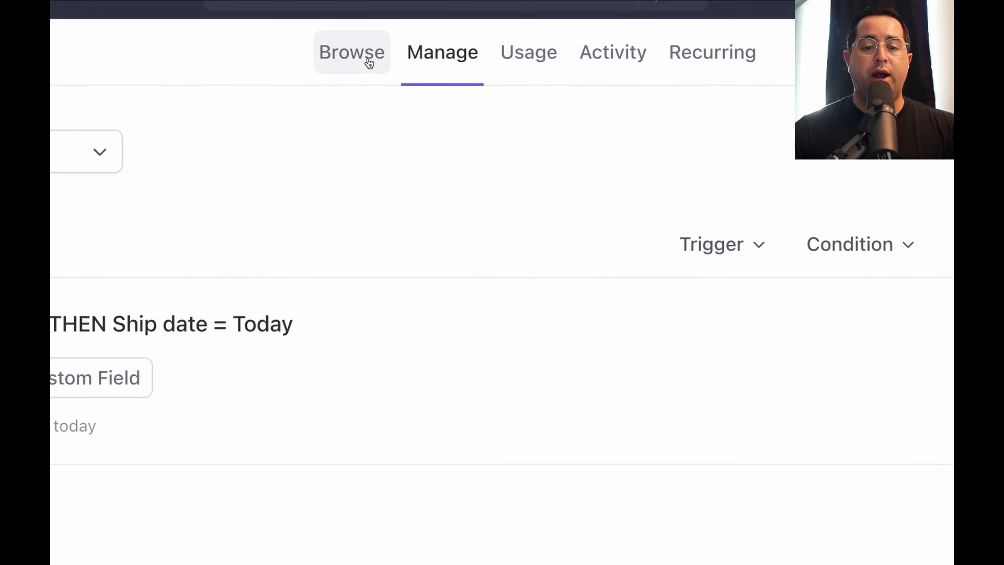
Turn the Ship Date automation off, then back on, checking the Inactive and Active lists
click(369, 63)
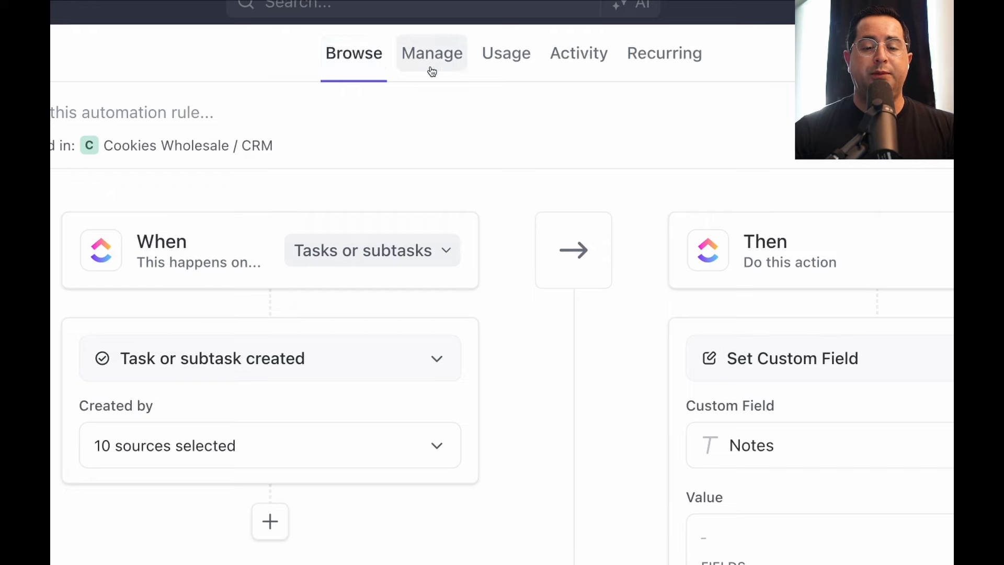
click(432, 70)
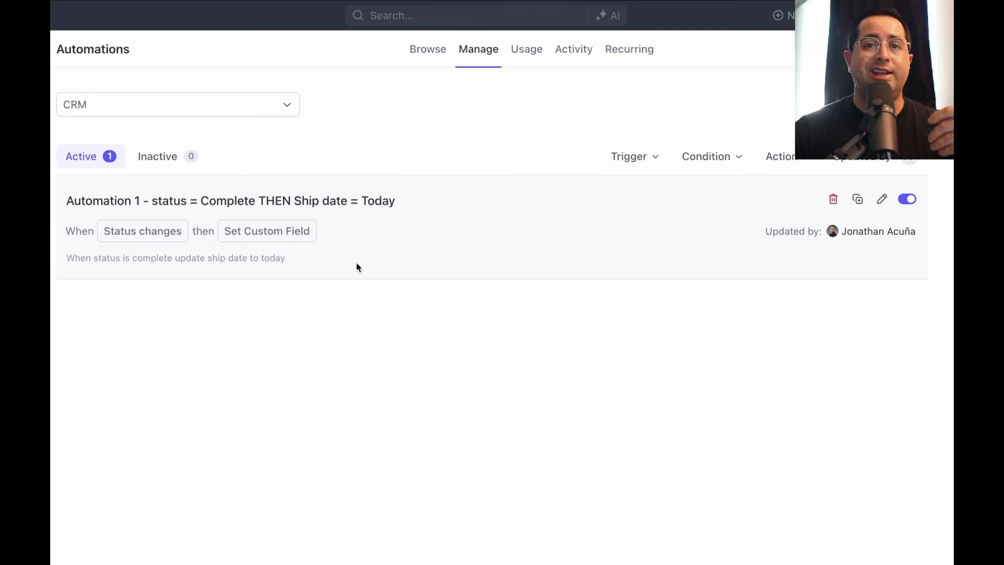
click(908, 201)
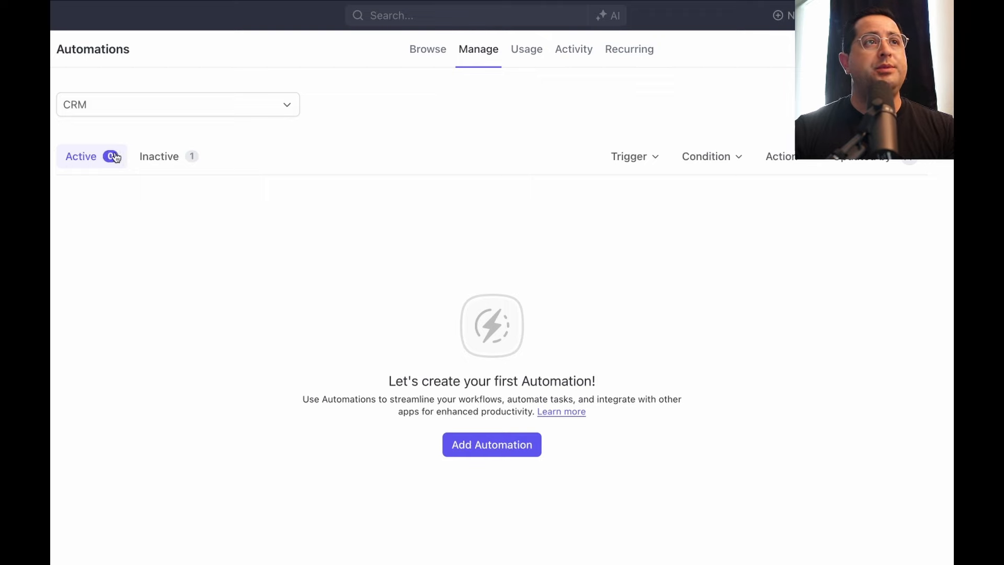
click(155, 158)
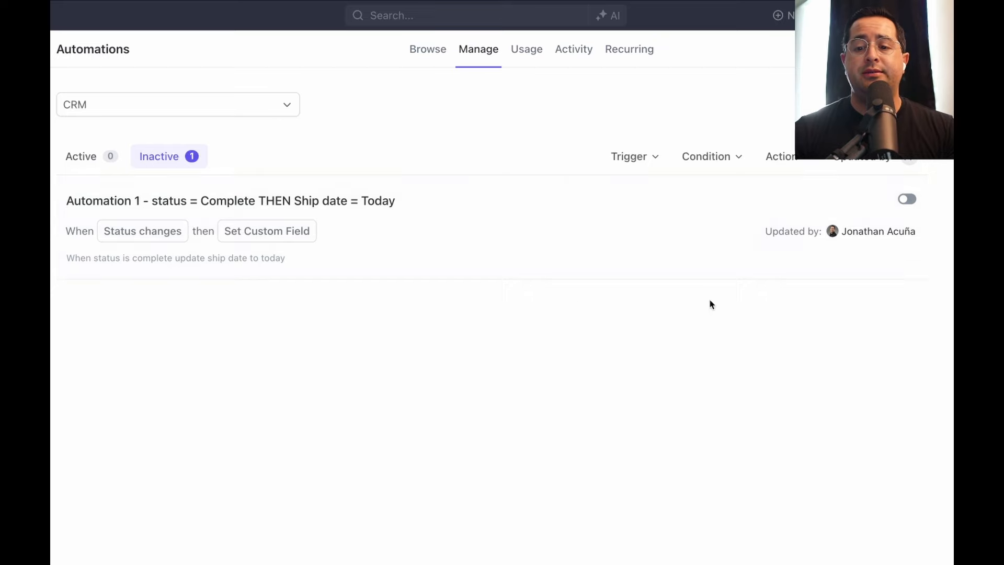
click(907, 199)
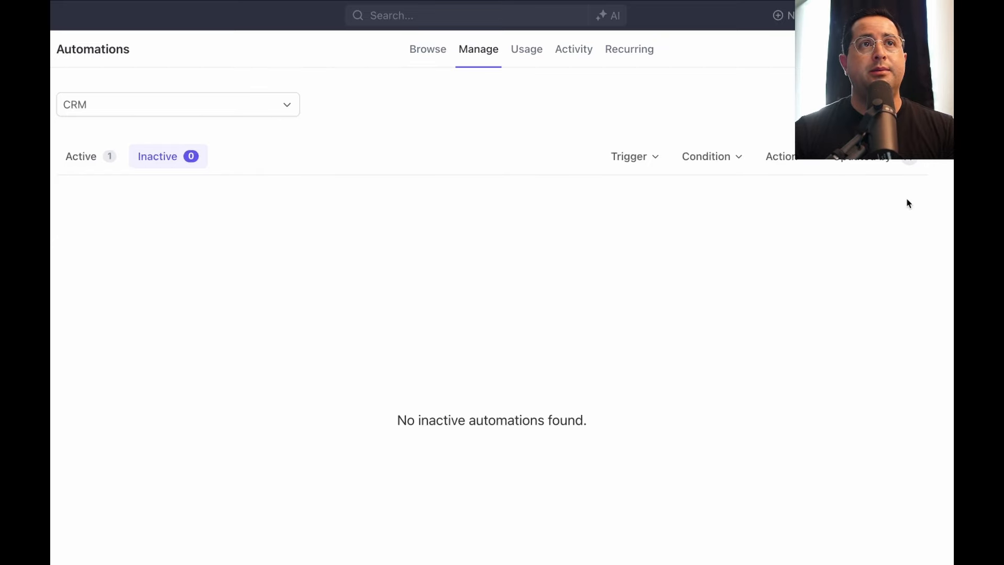
click(82, 167)
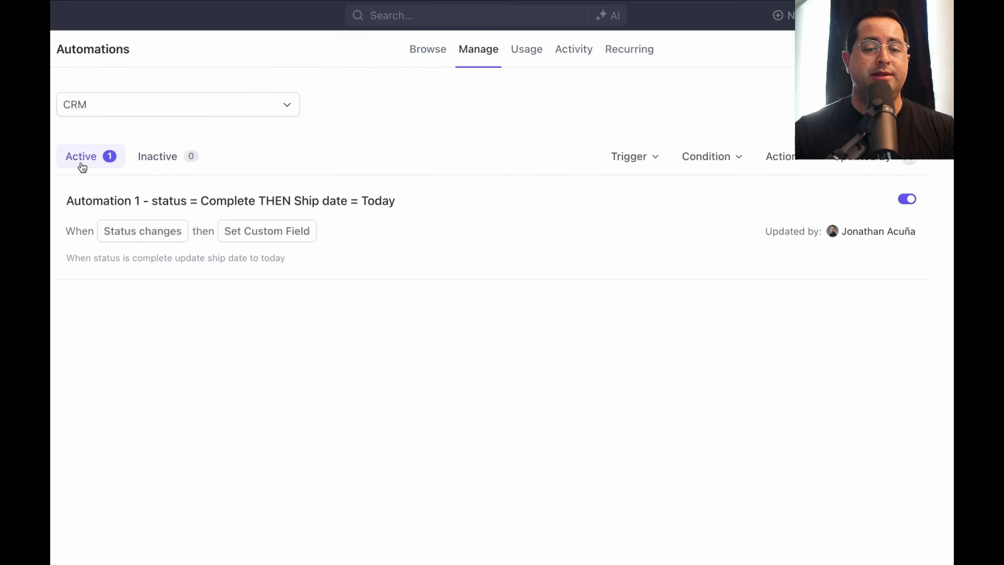
Review the automation Usage, Activity and Recurring tabs, then close the automations window
click(533, 56)
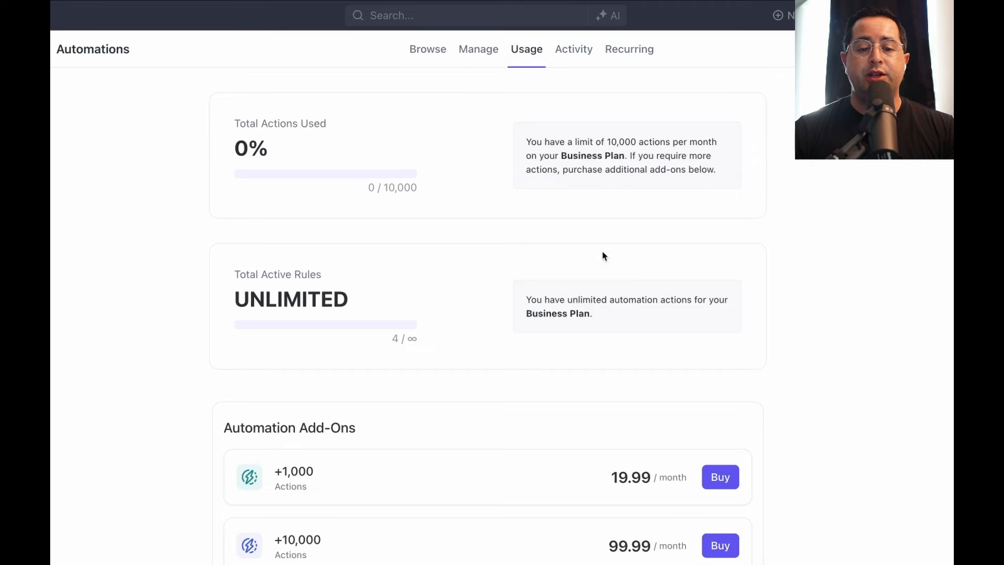
click(568, 52)
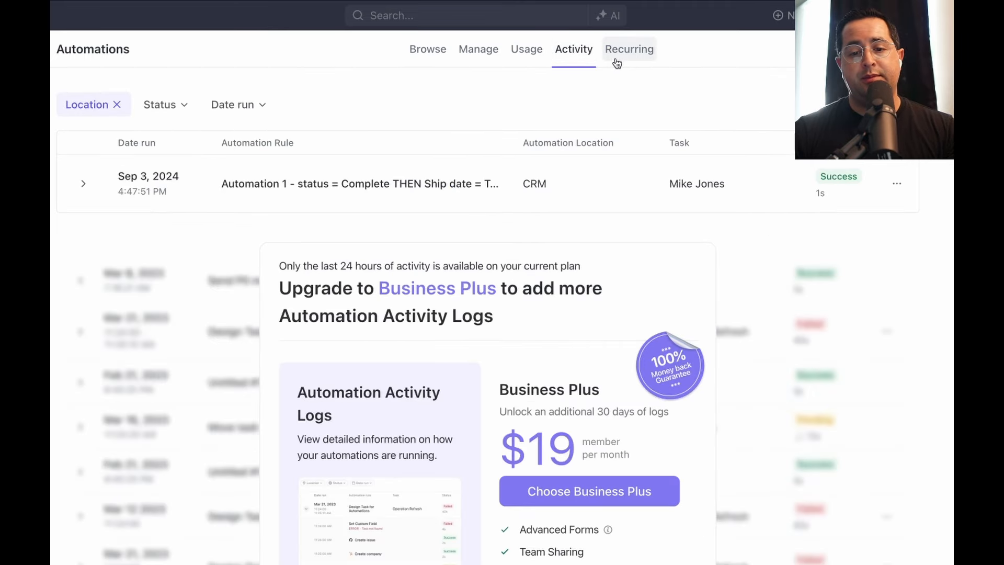
click(617, 63)
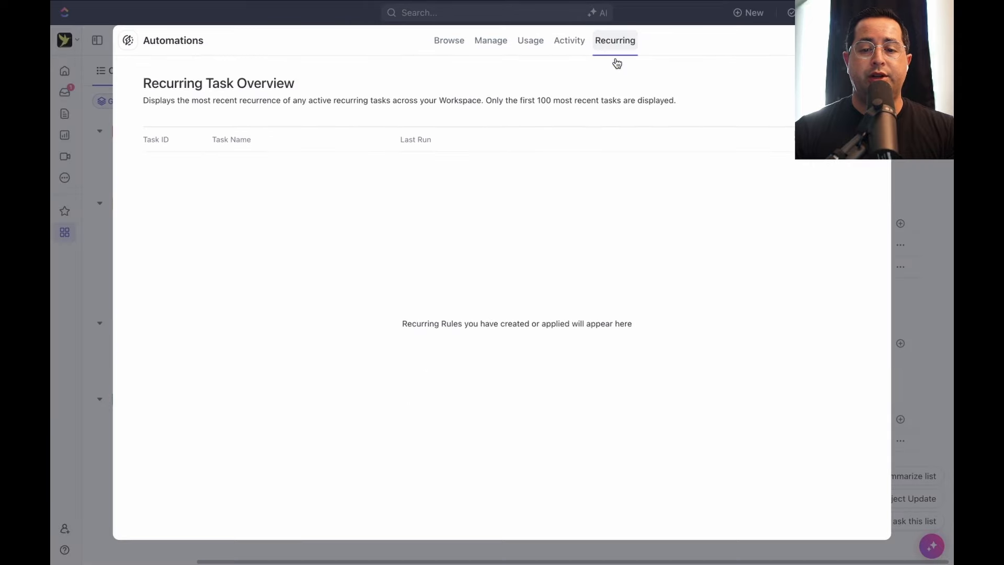
key(Escape)
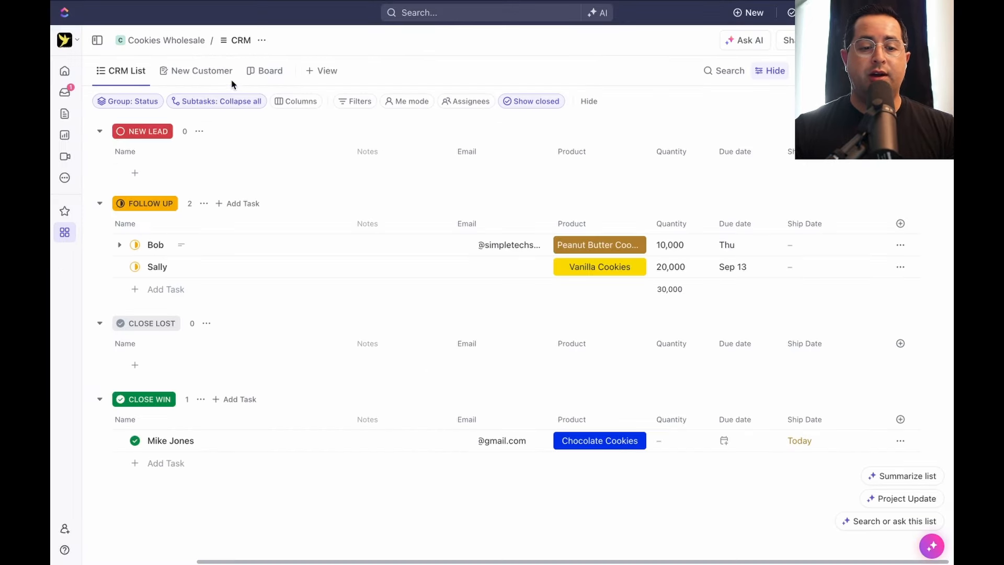
Preview the New Customer form, return to CRM List, then scroll the Tech Club page's benefits
click(218, 79)
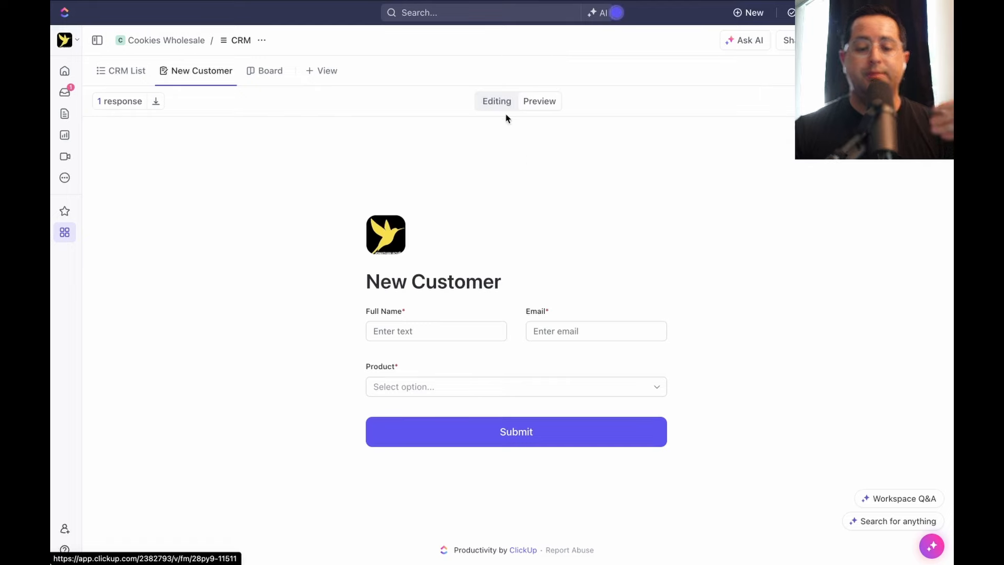
click(102, 71)
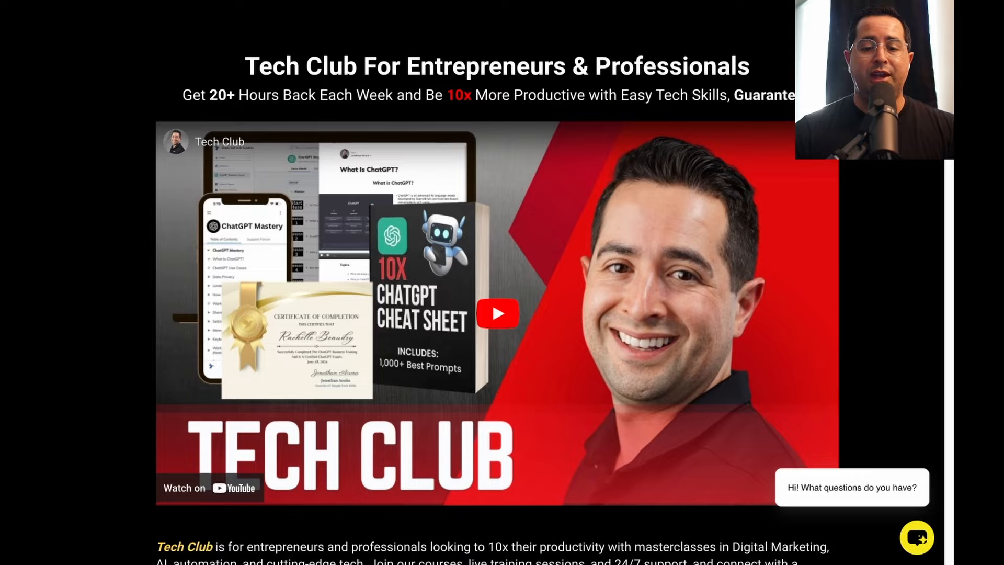
scroll(558, 335, down, 8)
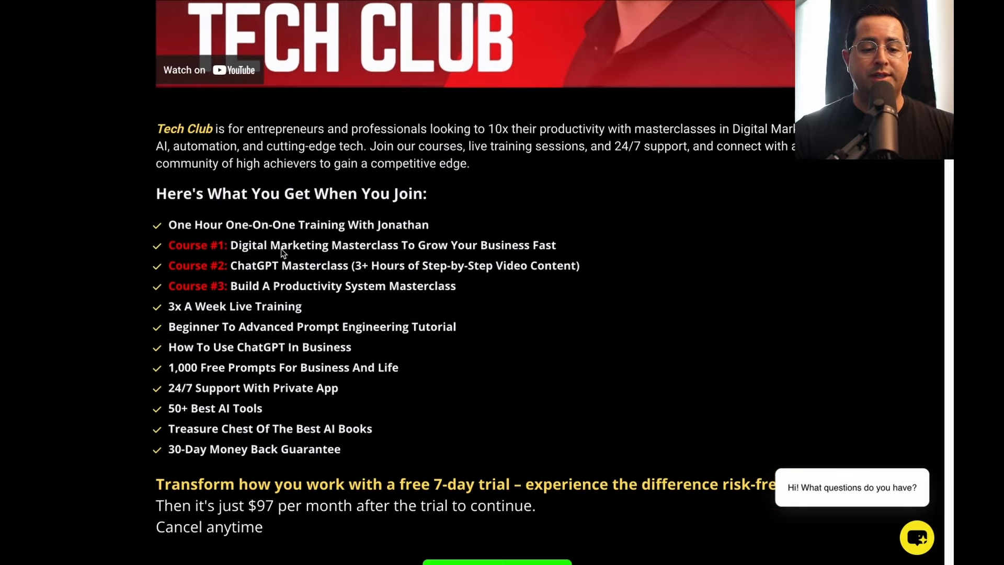